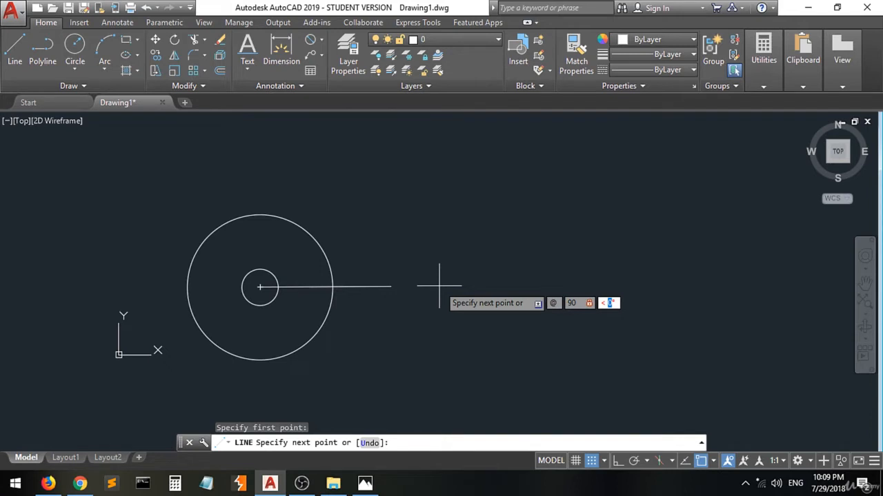
# Finish the horizontal line from the concentric circles' centre with a length of 90 at 0°
pyautogui.write('0')
pyautogui.press('Return')
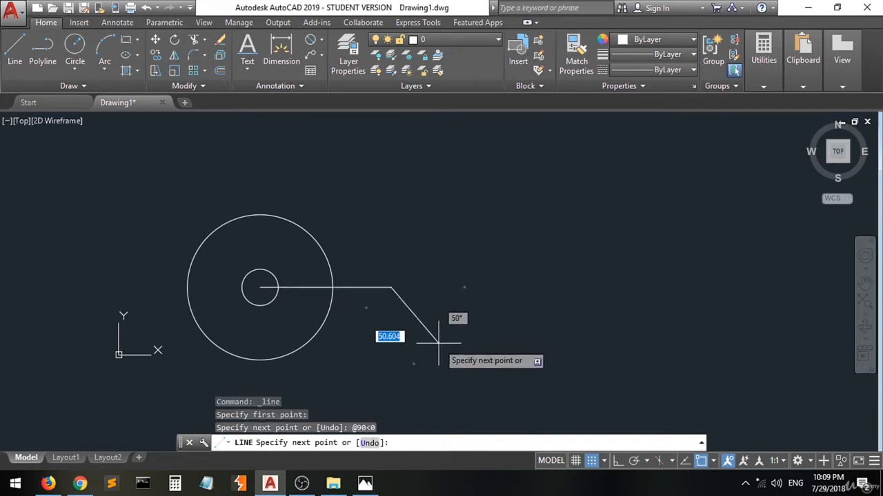
pyautogui.press('Return')
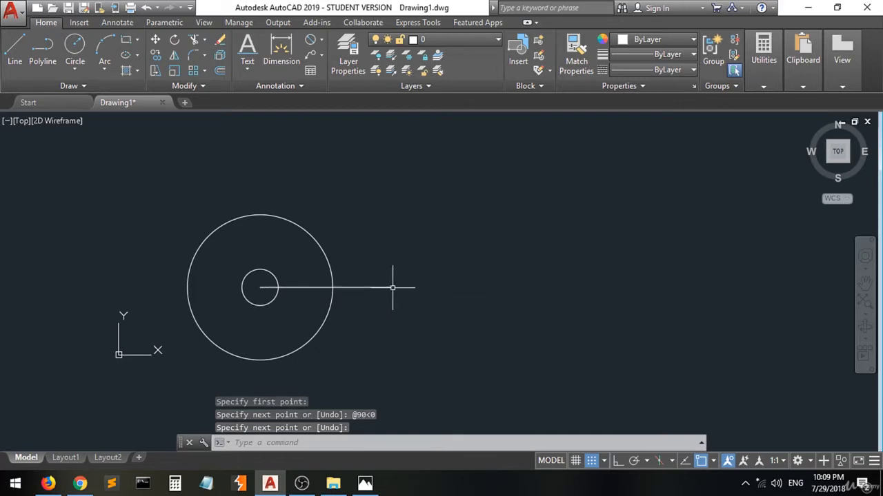
# Draw a 40-diameter circle centred on the free end of the 90-long line, checking the size in the reference drawing in Photos
pyautogui.click(74, 45)
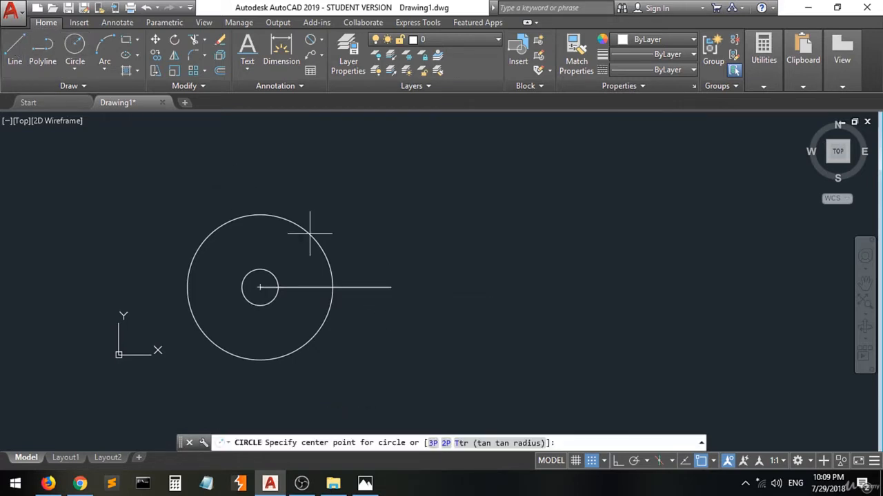
pyautogui.click(390, 287)
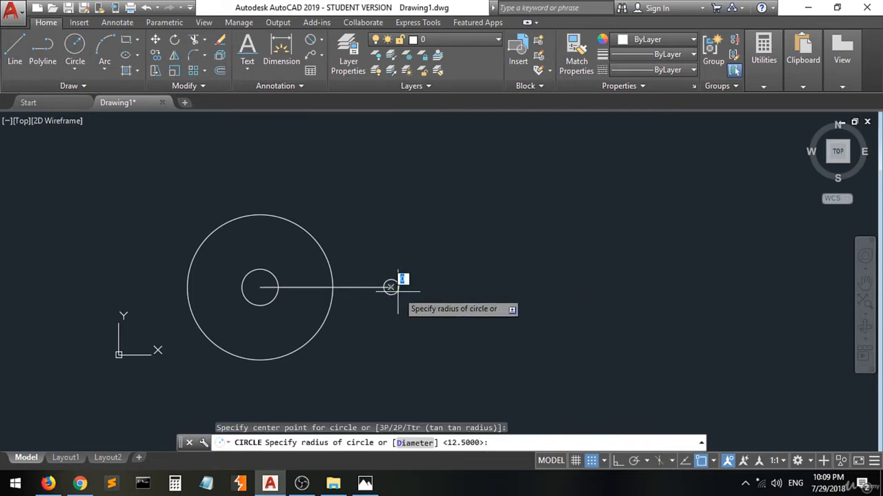
pyautogui.click(367, 484)
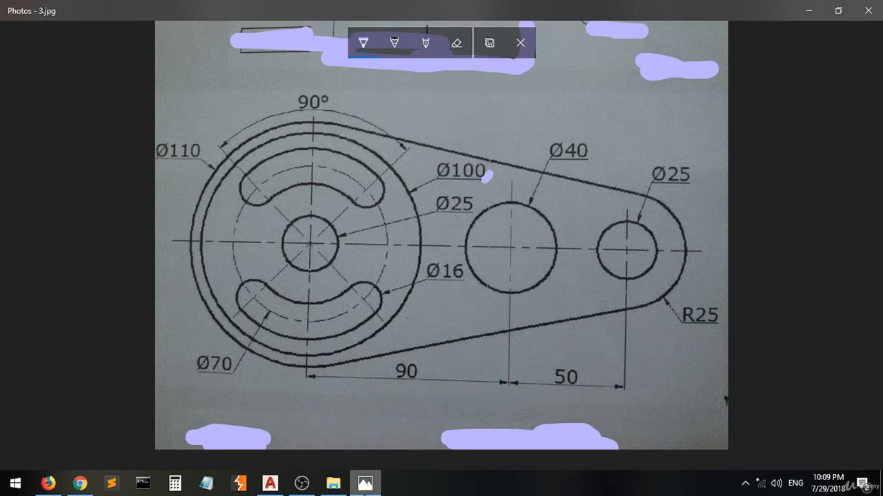
pyautogui.click(365, 483)
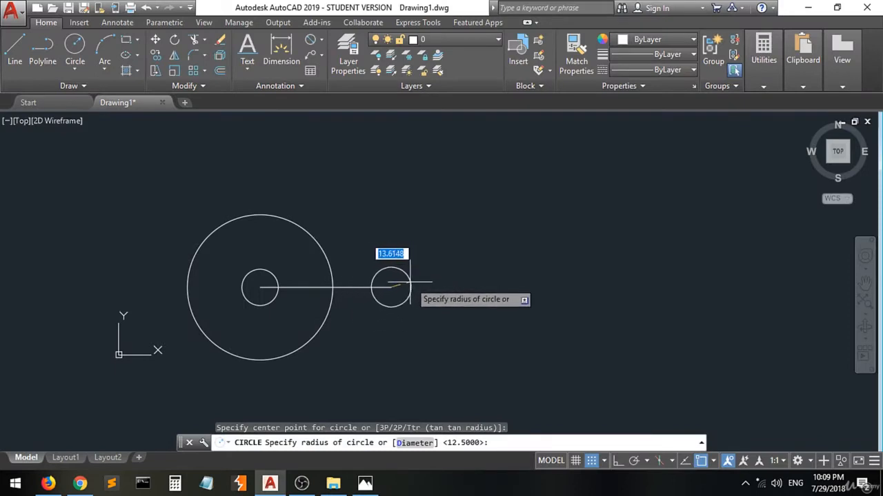
pyautogui.write('d')
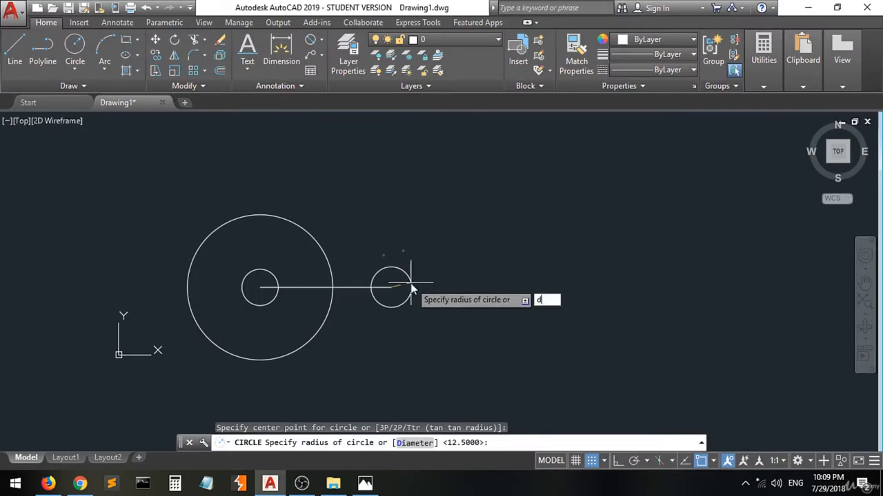
pyautogui.press('Return')
pyautogui.write('40')
pyautogui.press('Return')
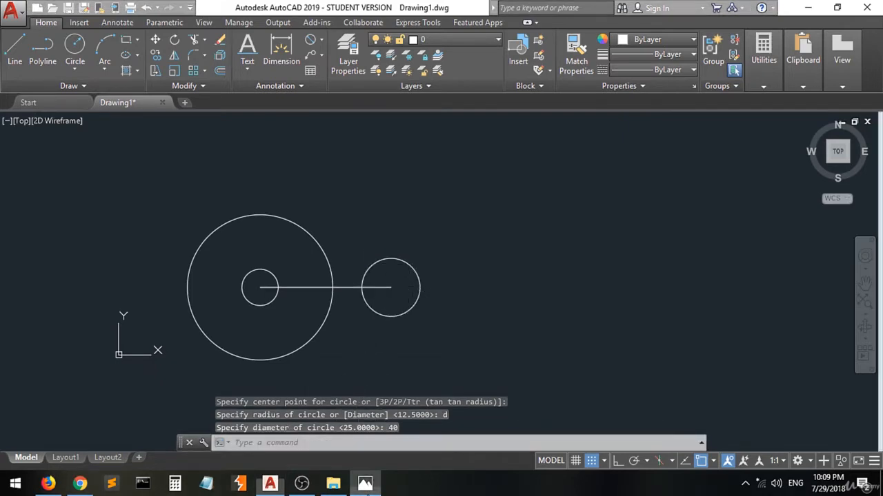
# Check the next centre distance in Photos and draw a line 50 long at 0° from the 40-diameter circle's centre in AutoCAD
pyautogui.click(365, 484)
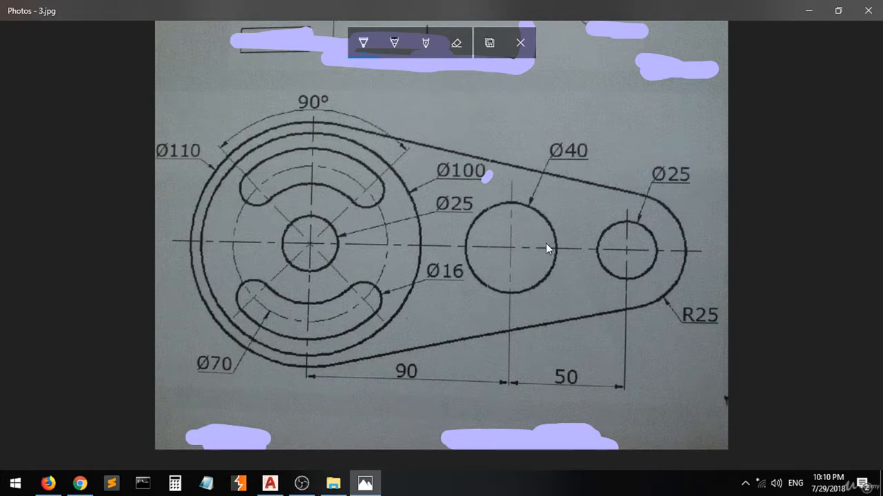
pyautogui.click(270, 483)
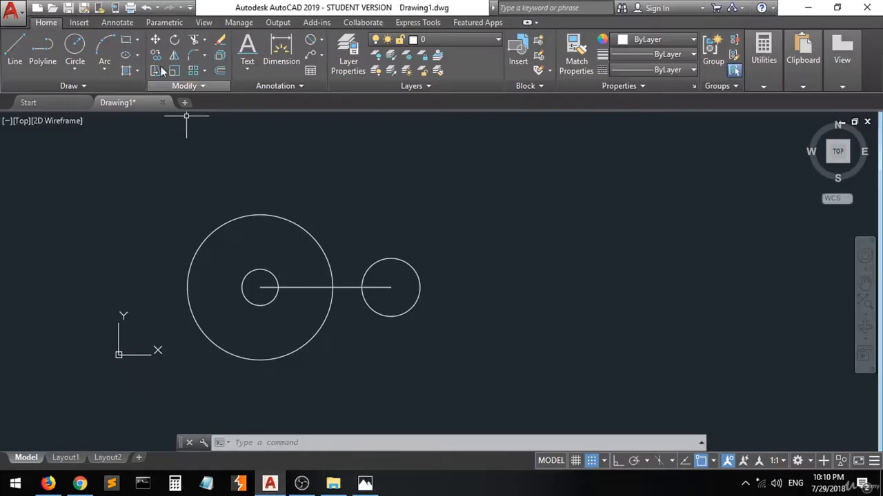
pyautogui.click(15, 49)
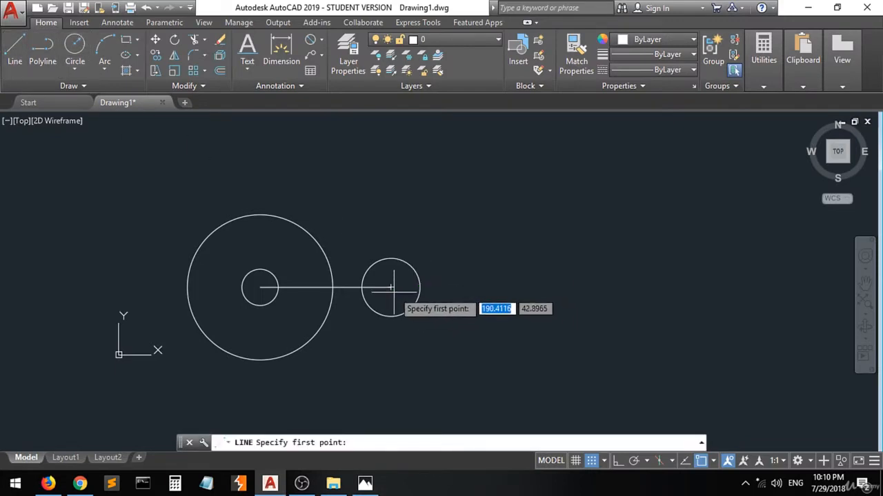
pyautogui.click(390, 287)
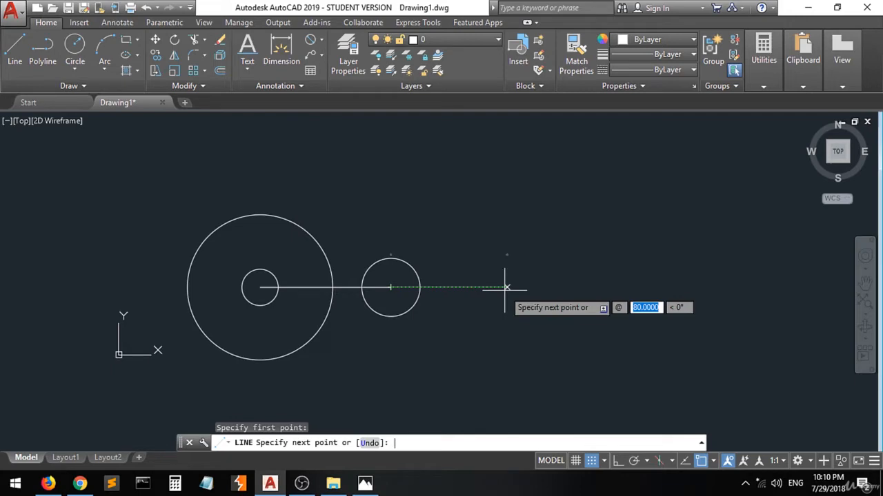
pyautogui.click(367, 484)
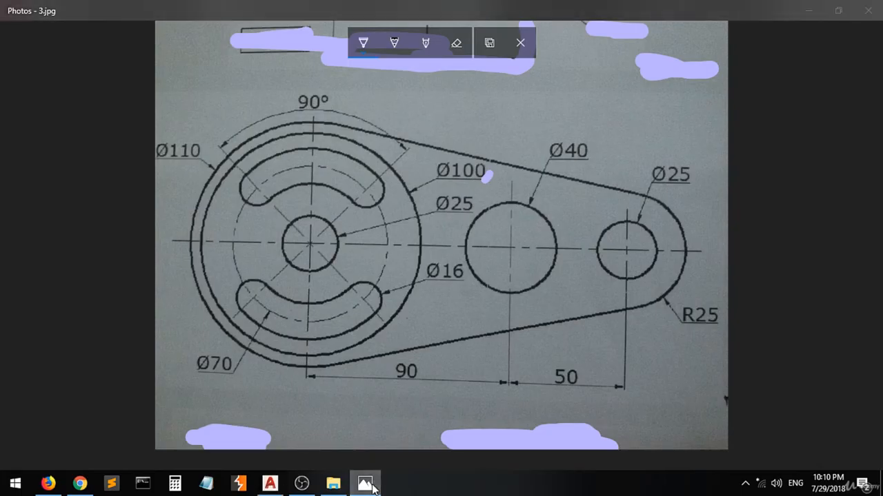
pyautogui.click(367, 484)
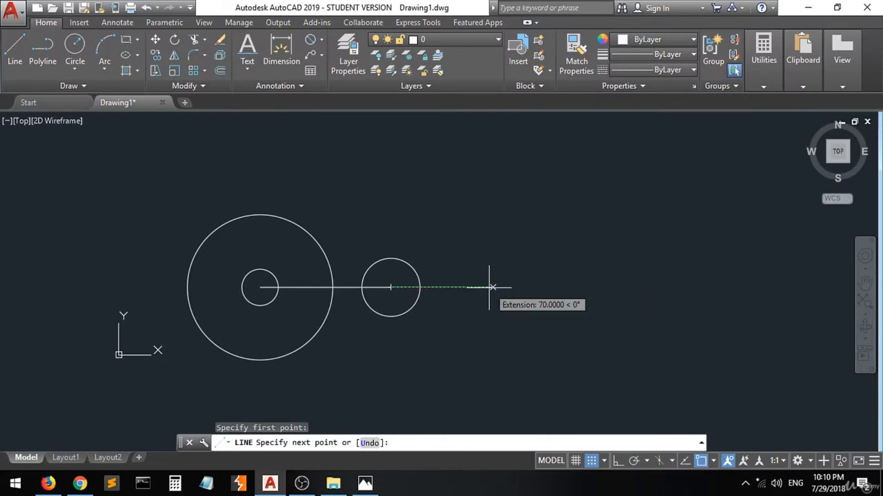
pyautogui.write('50')
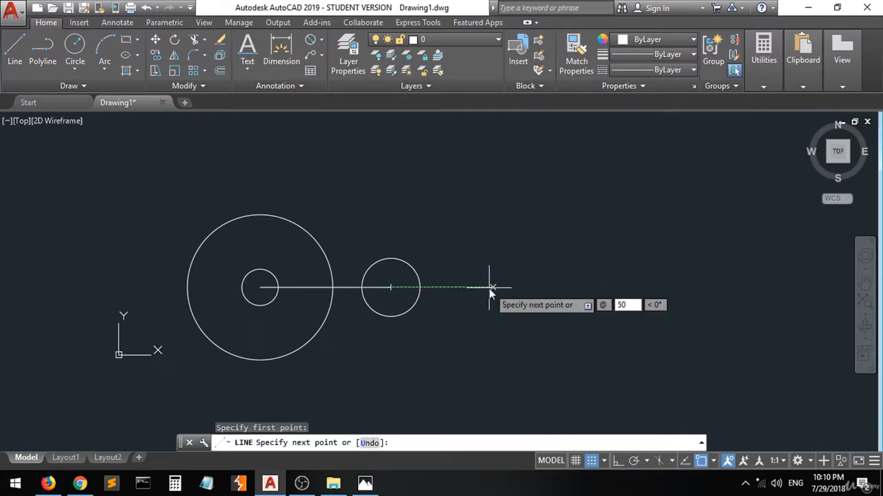
pyautogui.press('Tab')
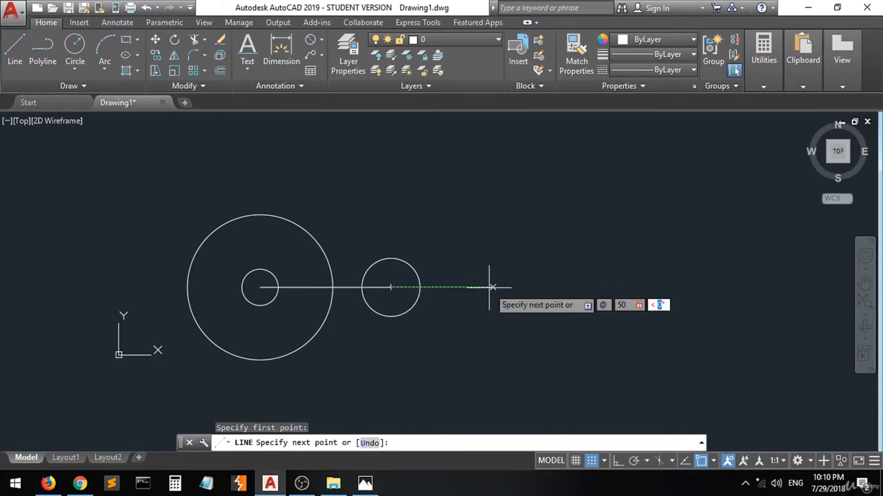
pyautogui.press('Return')
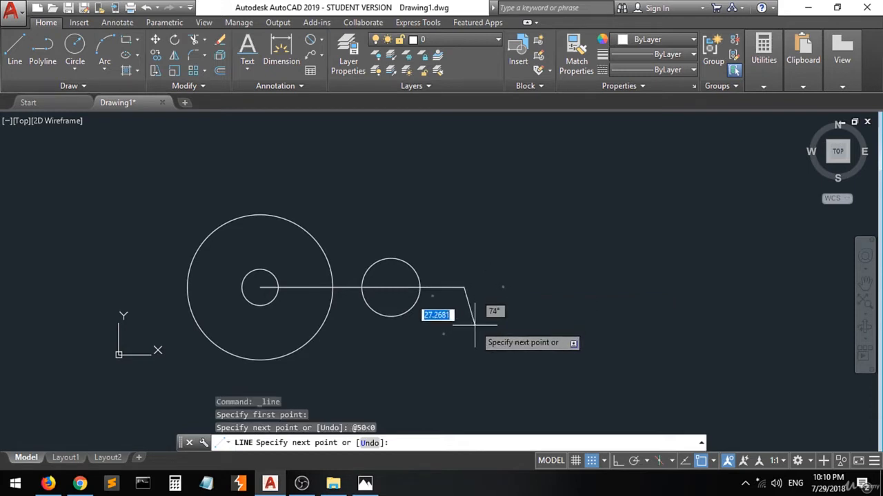
pyautogui.press('Return')
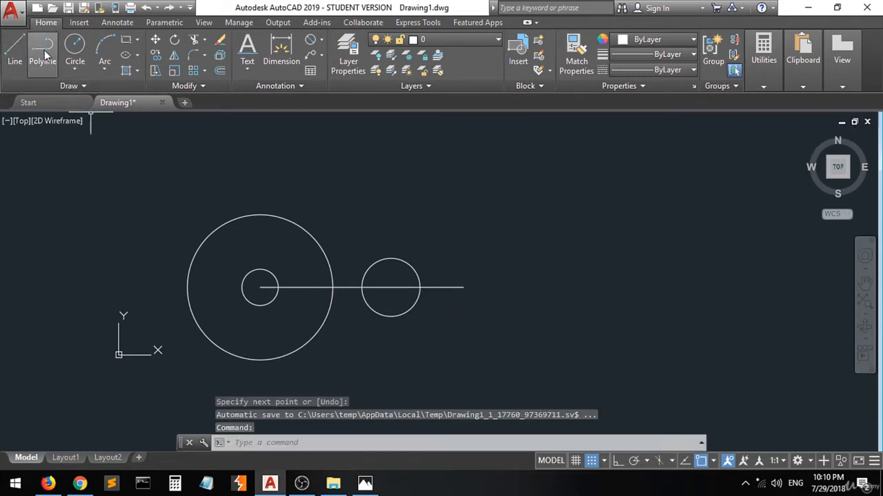
# Draw a 25-diameter circle centred on the free end of the 50-long line
pyautogui.click(75, 48)
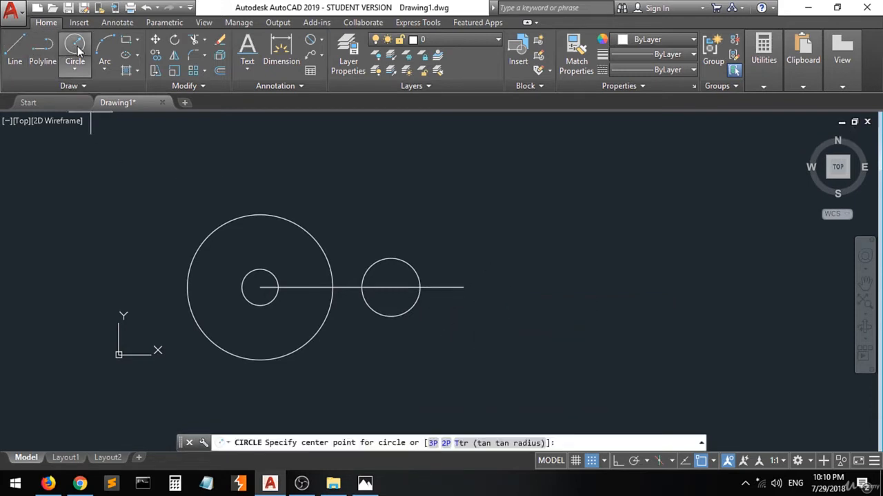
pyautogui.click(463, 287)
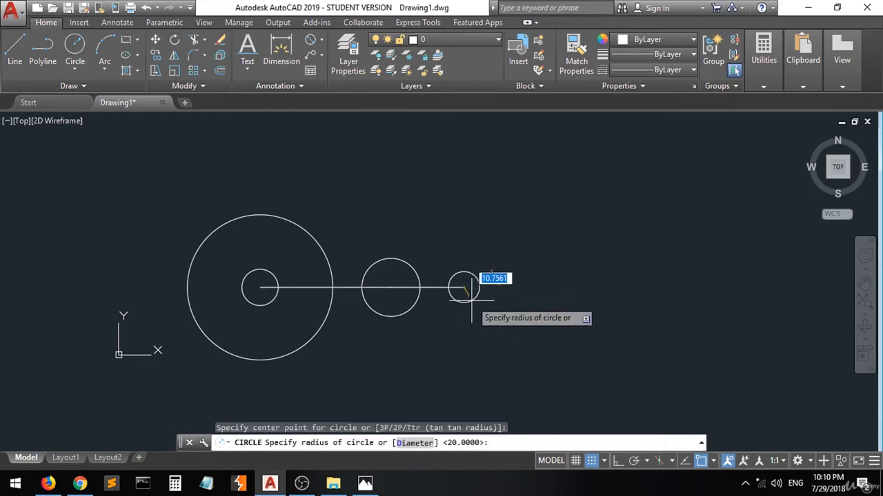
pyautogui.write('d')
pyautogui.press('Return')
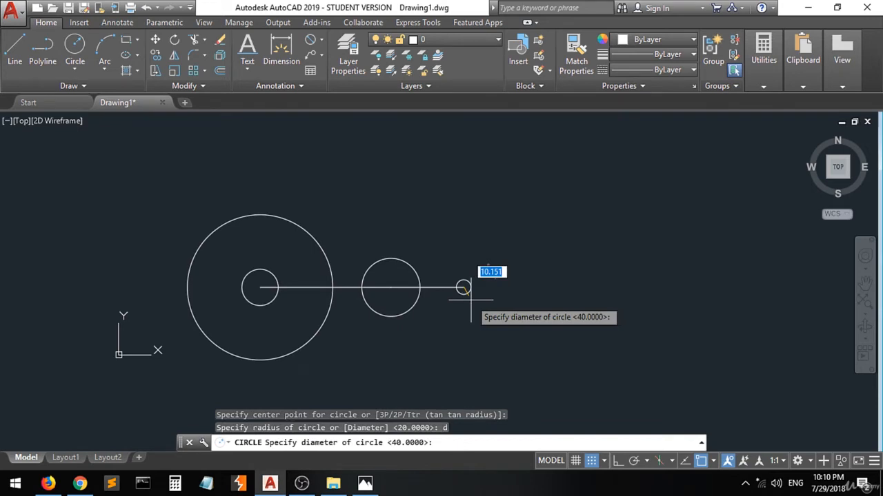
pyautogui.write('25')
pyautogui.press('Return')
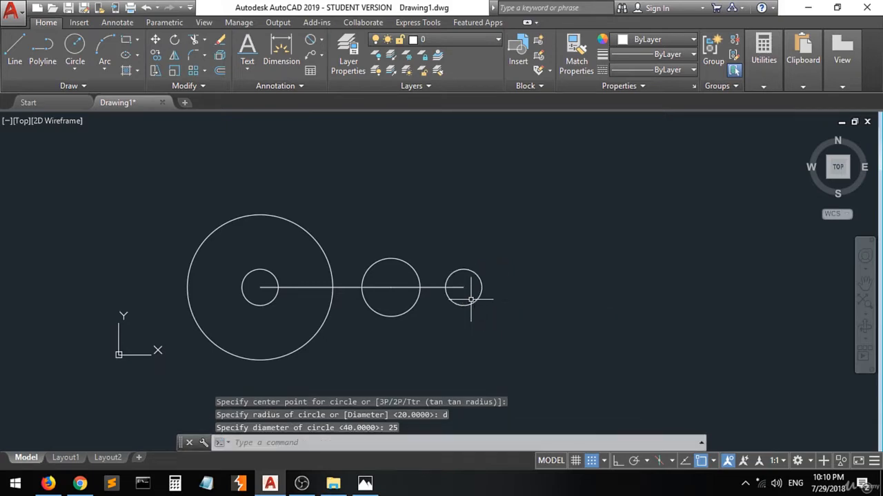
# Switch to the reference drawing in Photos and ink the missing inner half of the R25 circle around the small end hole
pyautogui.click(364, 482)
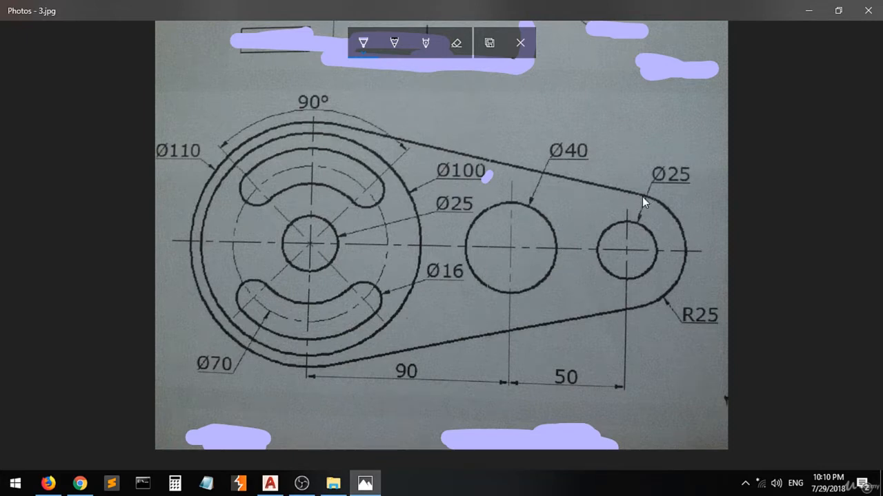
pyautogui.moveTo(642, 196); pyautogui.dragTo(622, 194)
pyautogui.moveTo(567, 257); pyautogui.dragTo(595, 309)
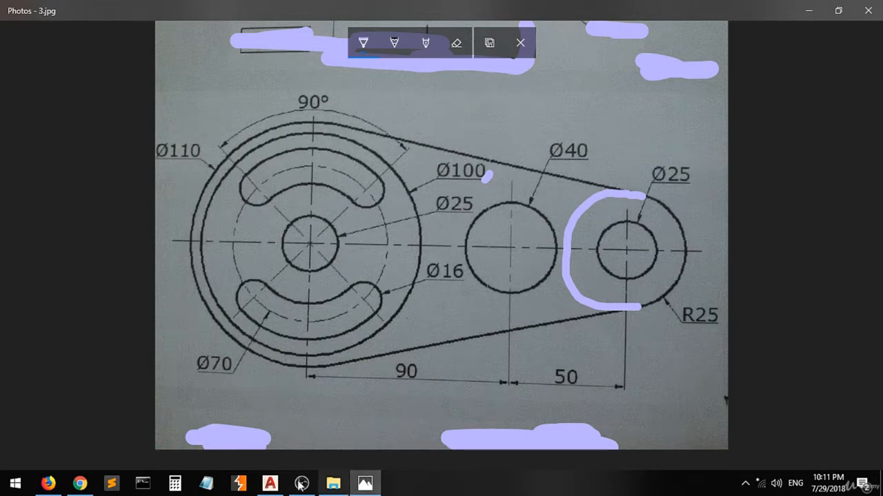
# Switch back to AutoCAD and delete the two horizontal construction lines joining the circle centres
pyautogui.click(276, 485)
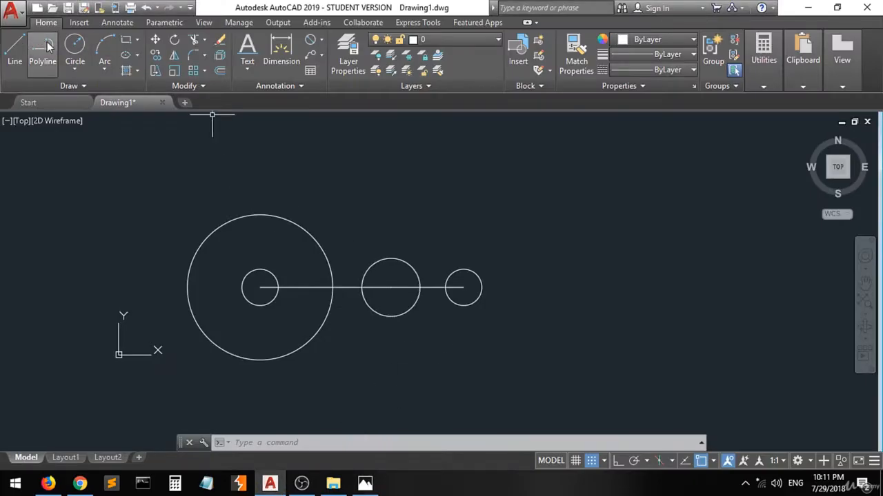
pyautogui.click(74, 46)
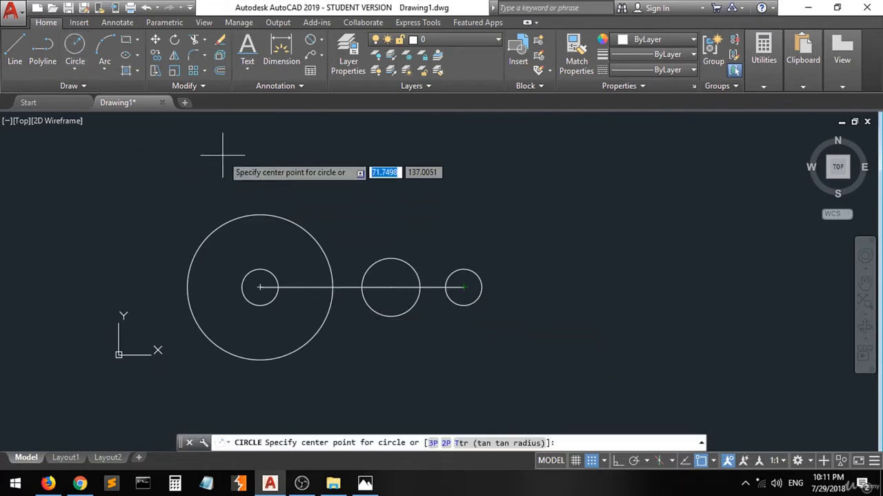
pyautogui.press('Escape')
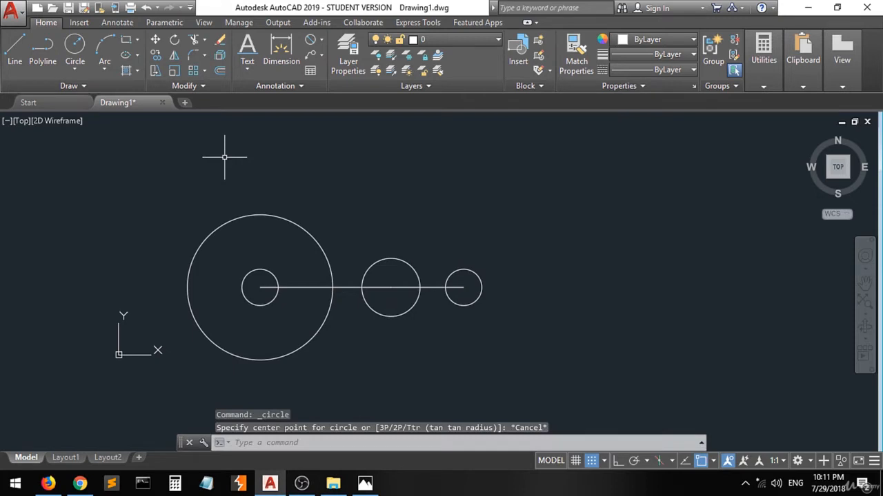
pyautogui.click(354, 288)
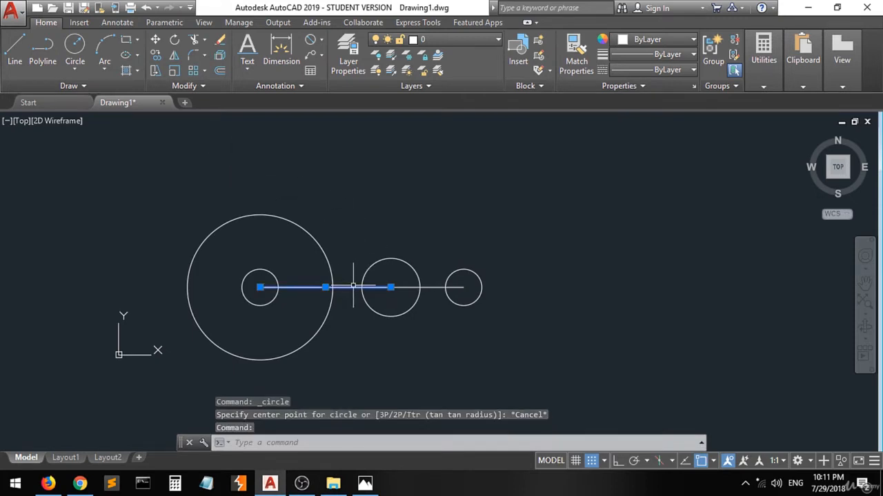
pyautogui.click(418, 287)
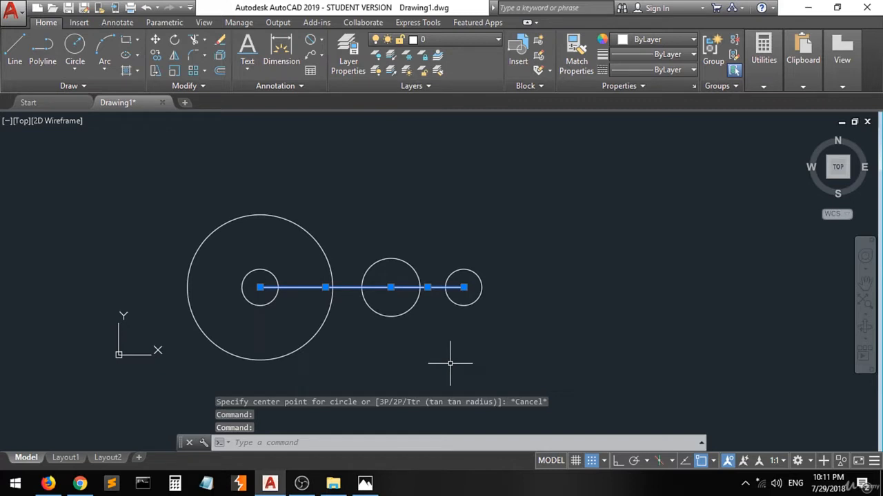
pyautogui.press('Delete')
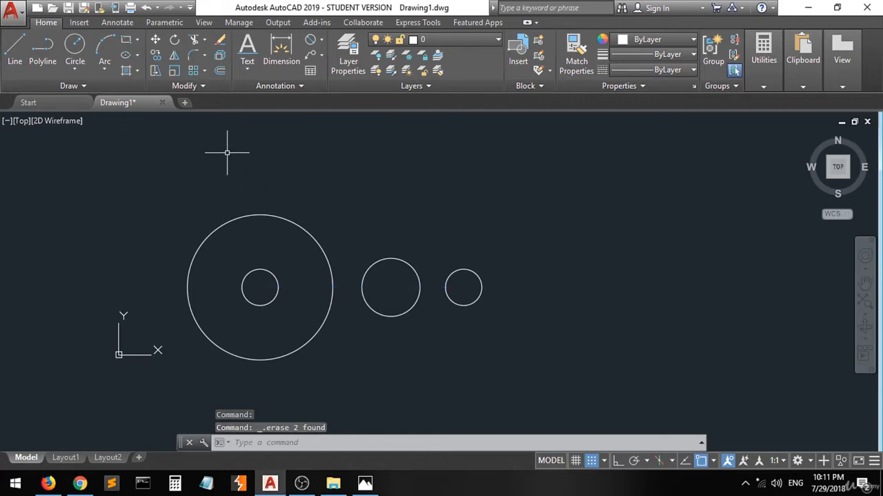
# Draw a circle of radius 25 concentric with the isolated 25-diameter circle at the narrow end of the part
pyautogui.click(82, 49)
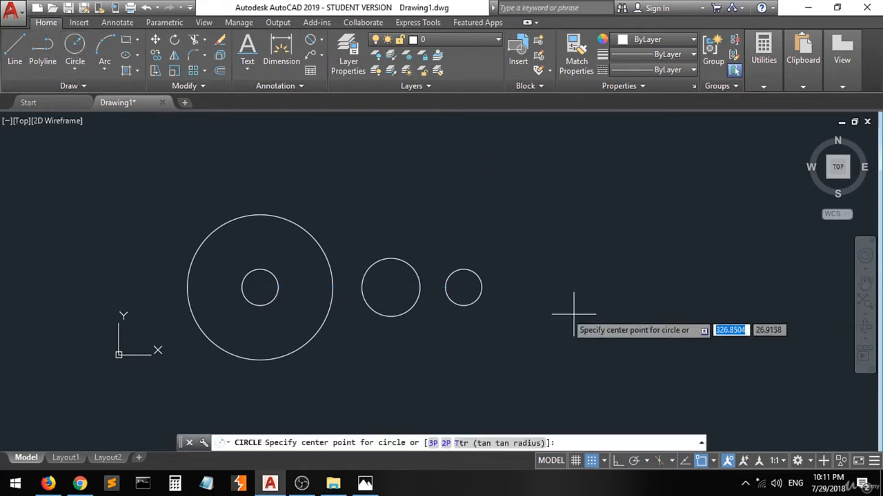
pyautogui.click(463, 288)
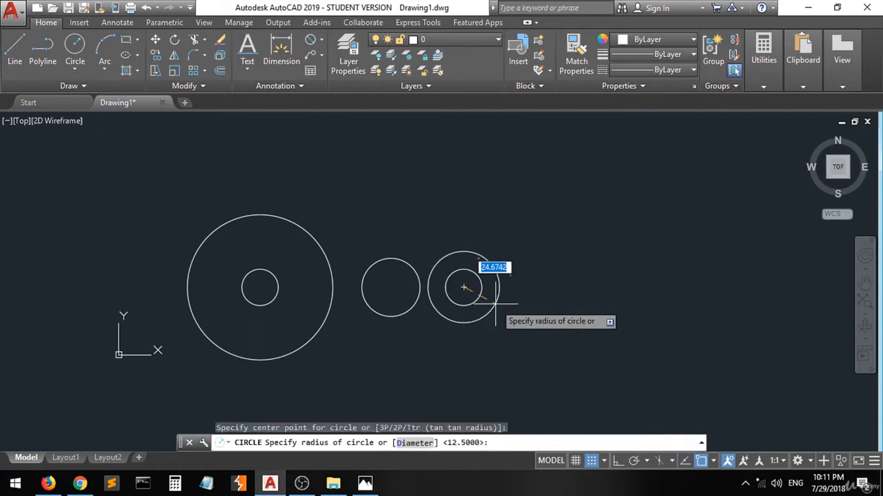
pyautogui.write('r')
pyautogui.press('Return')
pyautogui.press('BackSpace')
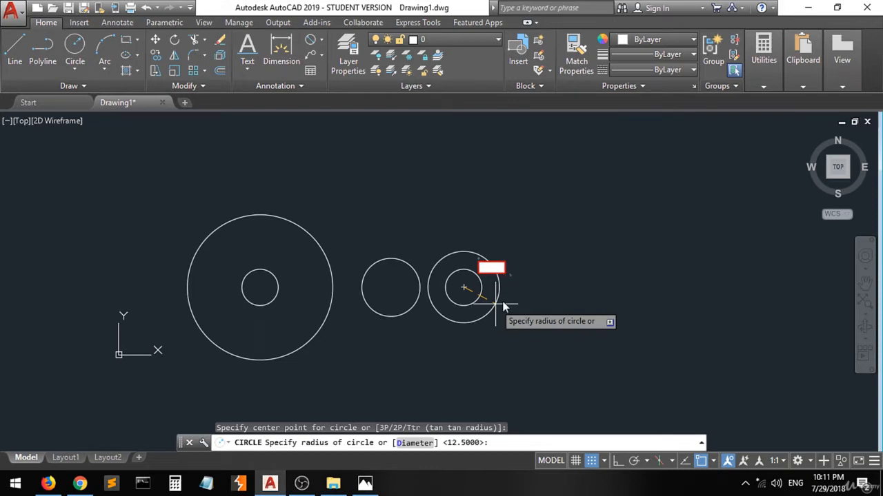
pyautogui.write('25')
pyautogui.press('Return')
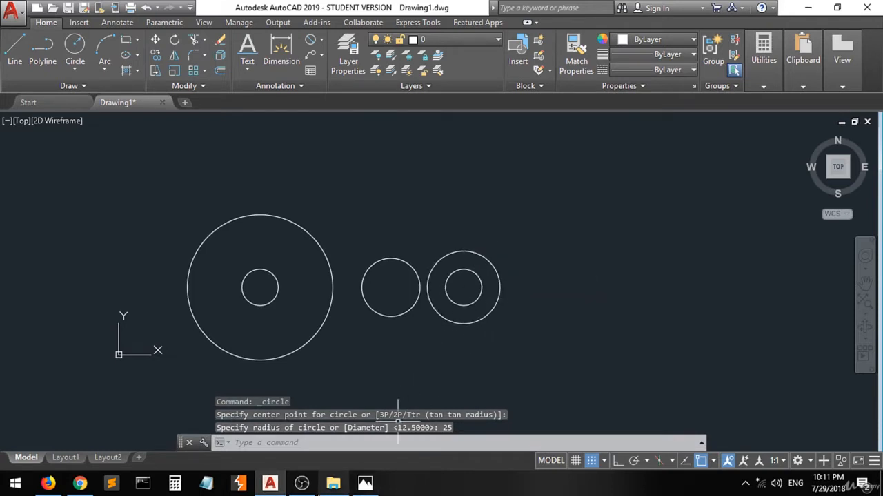
# Switch to the reference drawing in Photos, ink the missing inner arc of the Ø110 circle and mark its Ø110 label
pyautogui.click(363, 485)
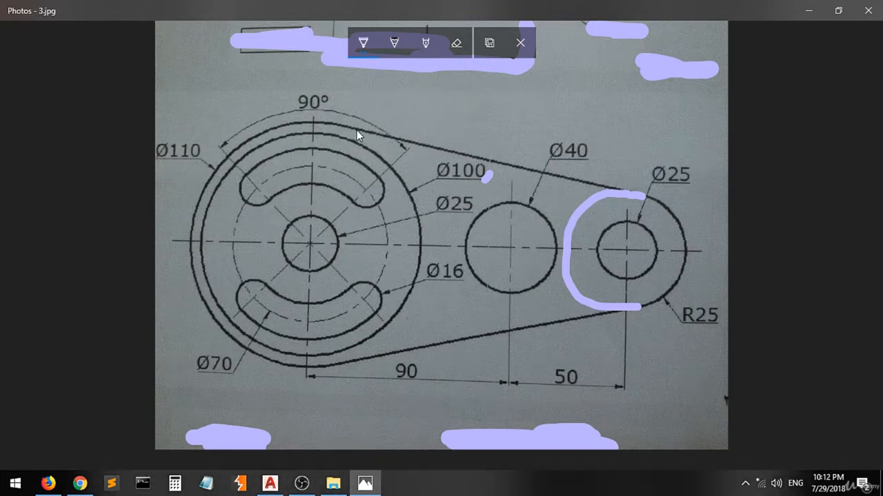
pyautogui.moveTo(354, 130); pyautogui.dragTo(368, 131)
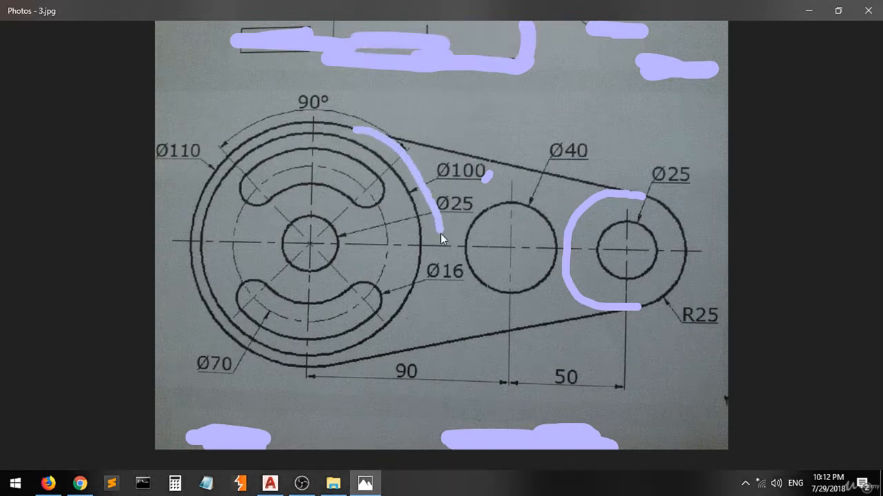
pyautogui.moveTo(440, 228); pyautogui.dragTo(437, 285)
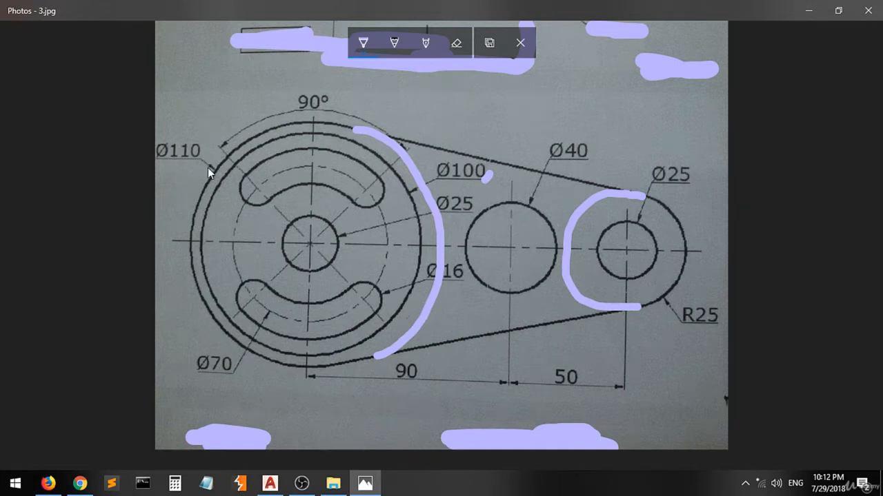
pyautogui.moveTo(214, 179); pyautogui.dragTo(202, 172)
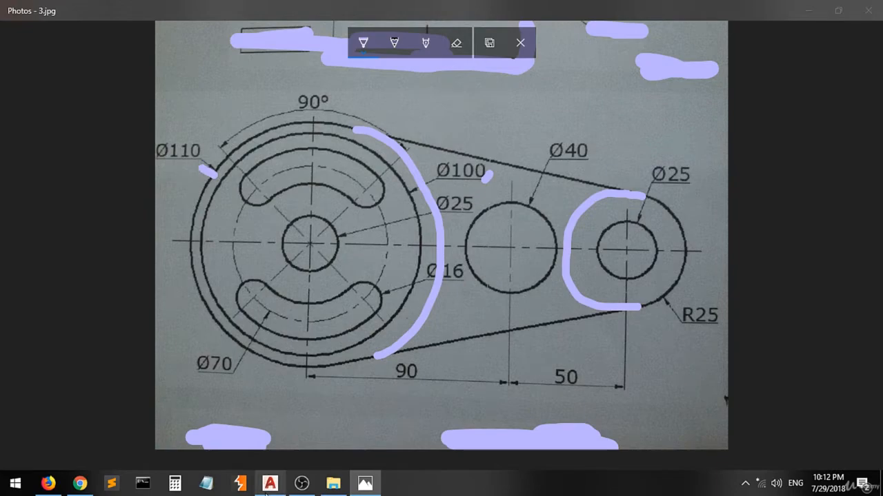
# Switch back to AutoCAD and draw a 110-diameter circle concentric with the large circle at the wide end
pyautogui.click(270, 483)
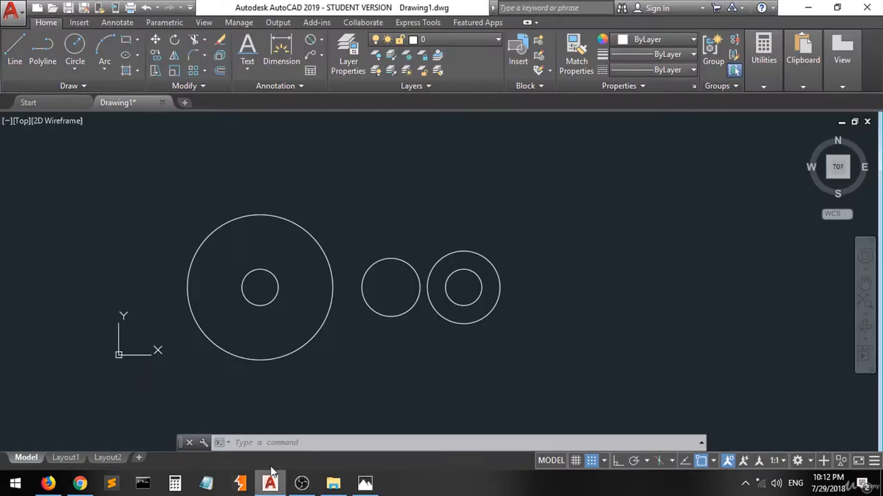
pyautogui.click(74, 45)
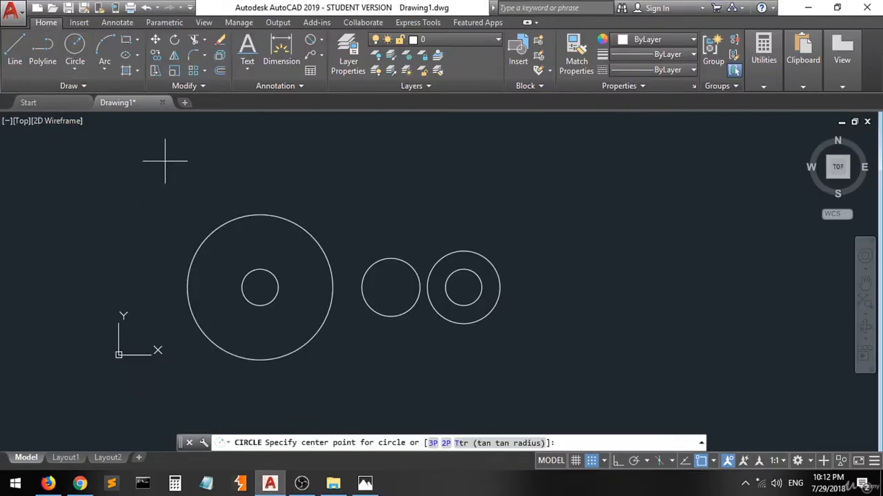
pyautogui.click(260, 286)
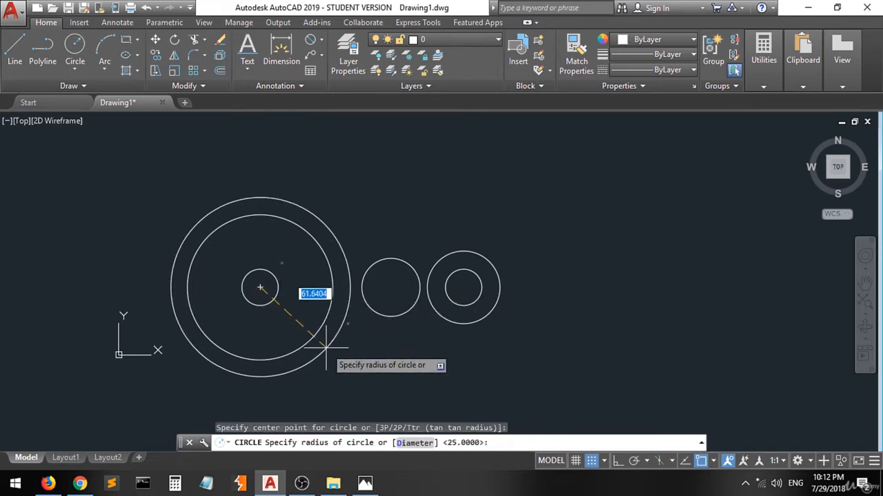
pyautogui.write('d')
pyautogui.press('Return')
pyautogui.write('110')
pyautogui.press('Return')
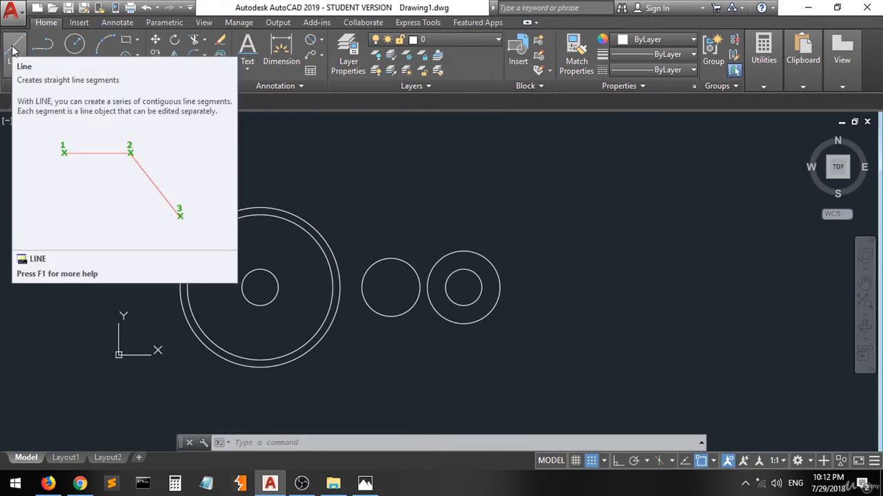
pyautogui.click(14, 50)
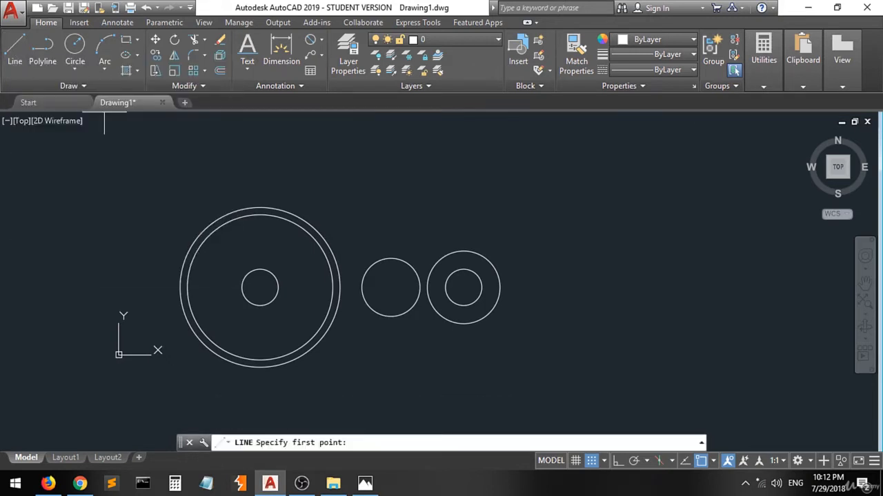
pyautogui.click(260, 207)
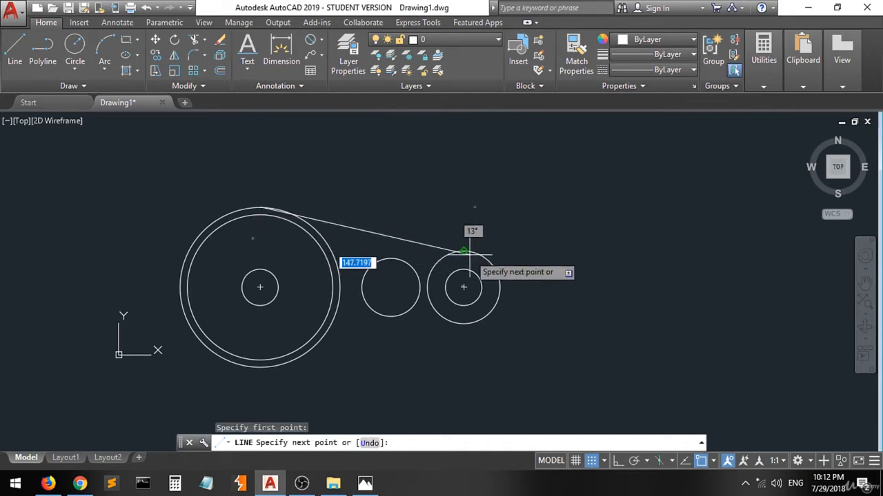
pyautogui.press('Escape')
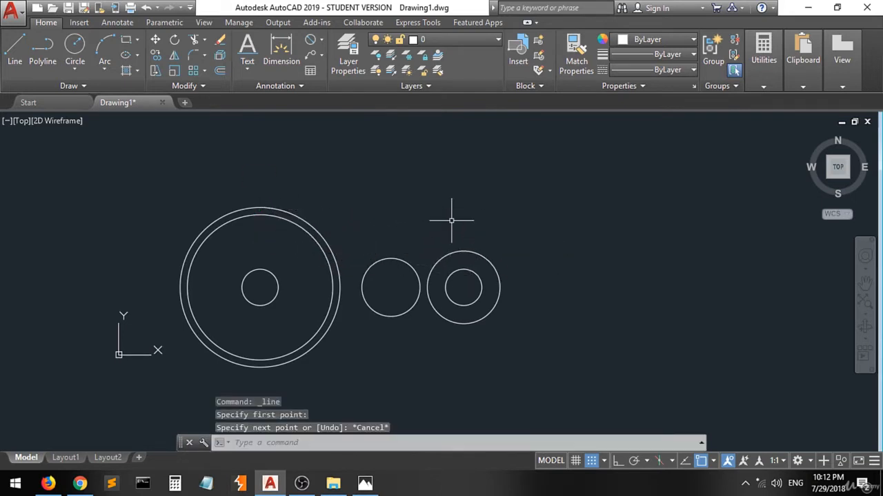
# Turn on the Tangent object snap and turn off the Quadrant snap for drawing lines between the circles
pyautogui.click(713, 461)
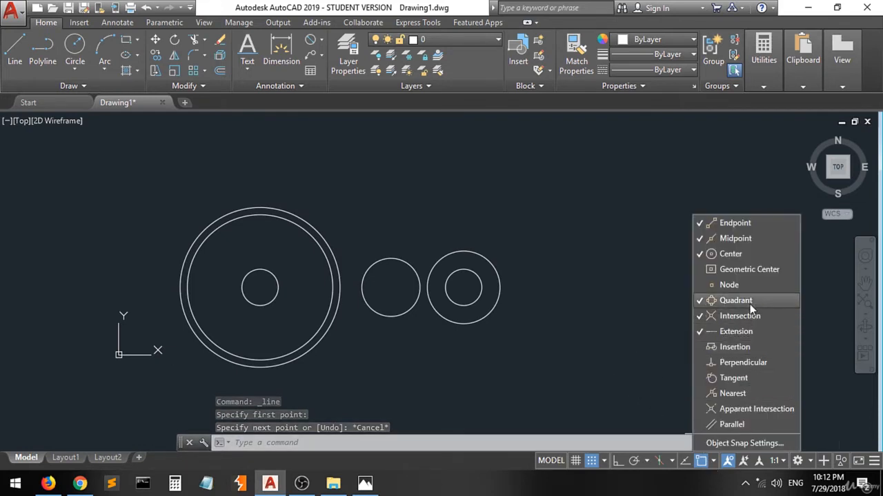
pyautogui.click(749, 379)
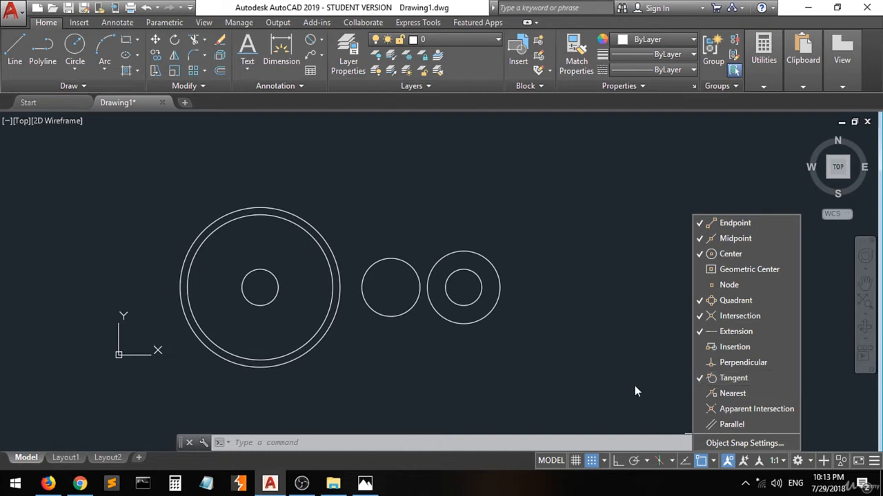
pyautogui.click(11, 62)
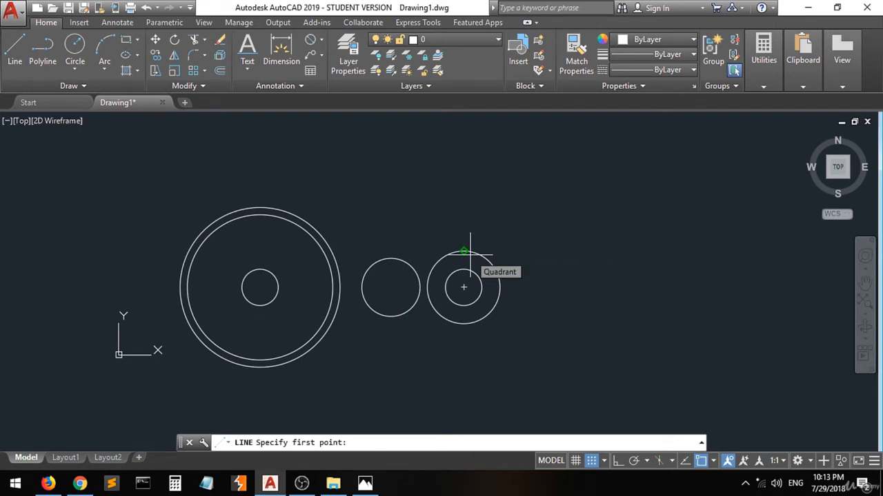
pyautogui.click(714, 463)
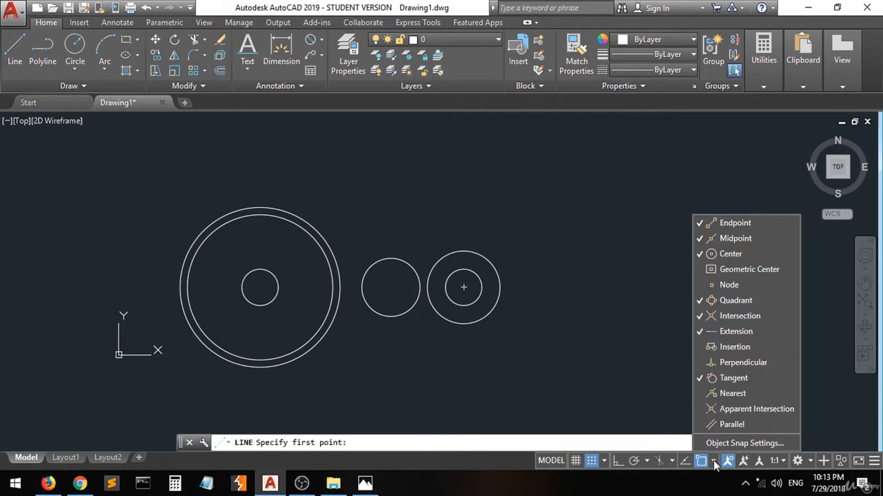
pyautogui.click(735, 300)
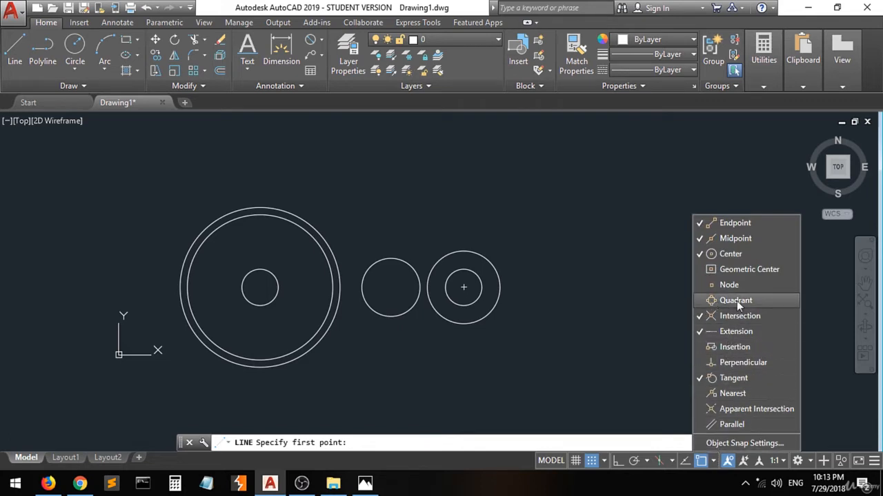
pyautogui.click(625, 317)
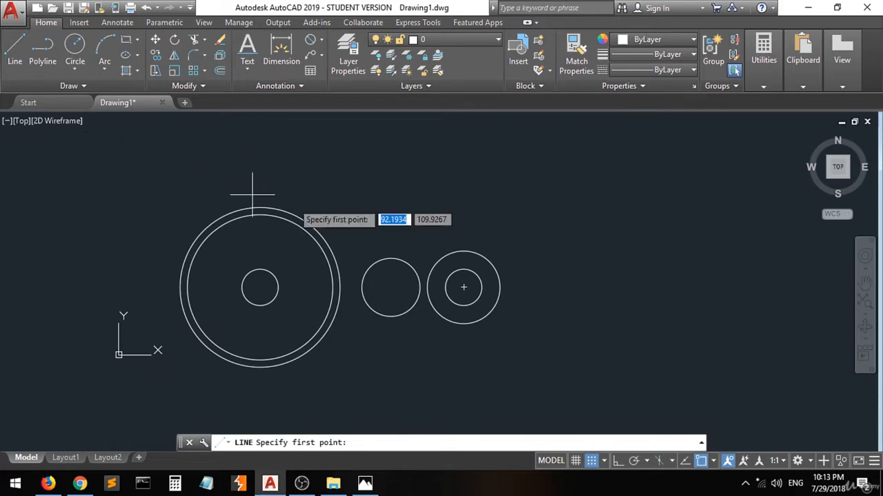
# Draw the upper line tangent to the radius-25 circle and the 110-diameter circle
pyautogui.scroll(2, 471, 245)
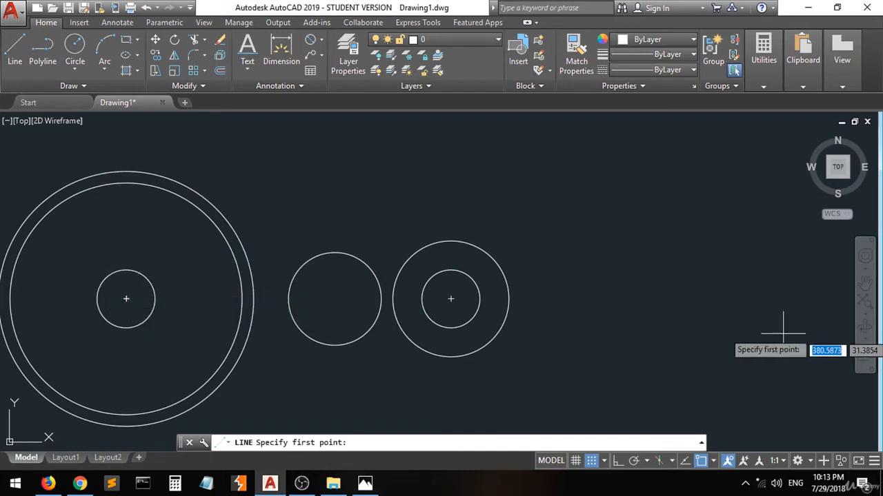
pyautogui.click(713, 461)
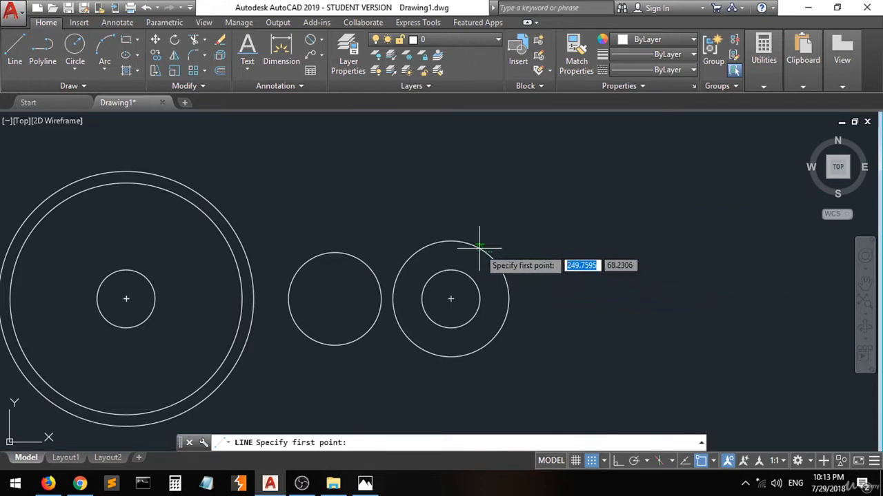
pyautogui.scroll(3, 474, 249)
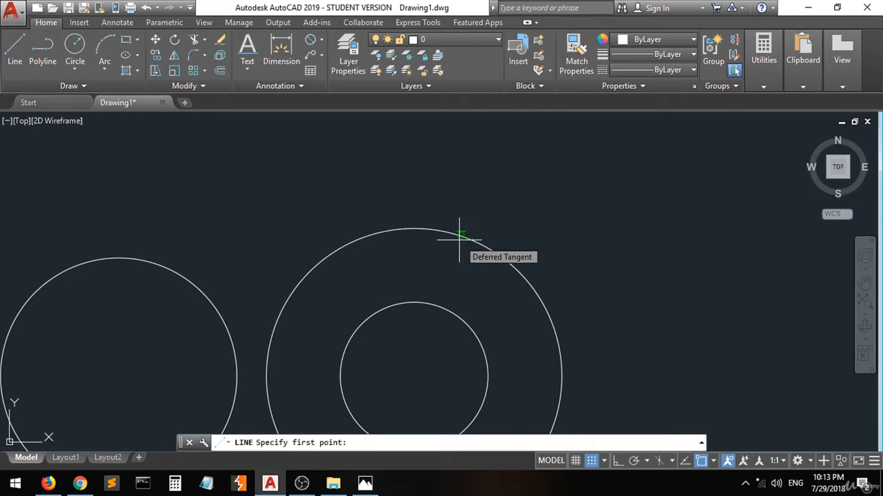
pyautogui.click(461, 236)
pyautogui.scroll(-3, 453, 256)
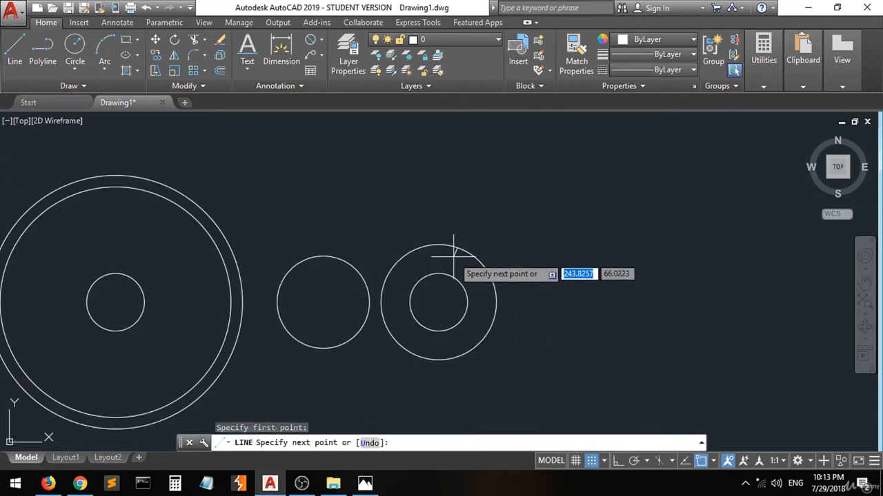
pyautogui.scroll(-2, 453, 255)
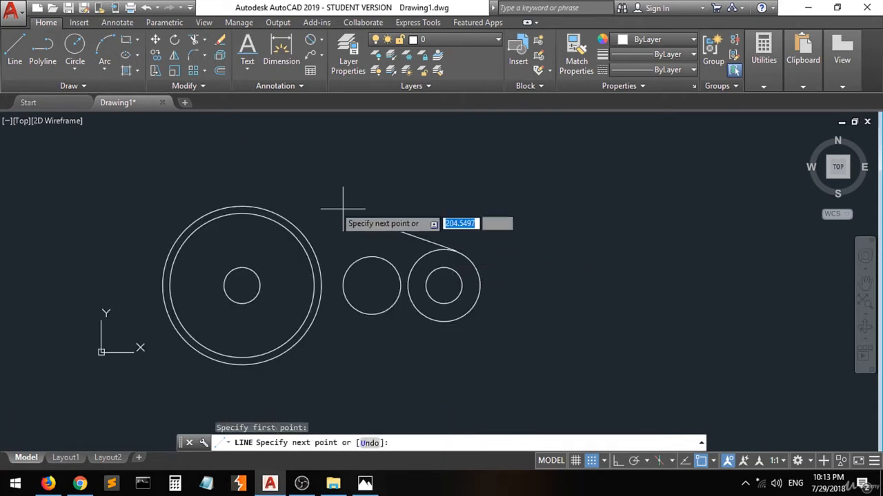
pyautogui.click(243, 205)
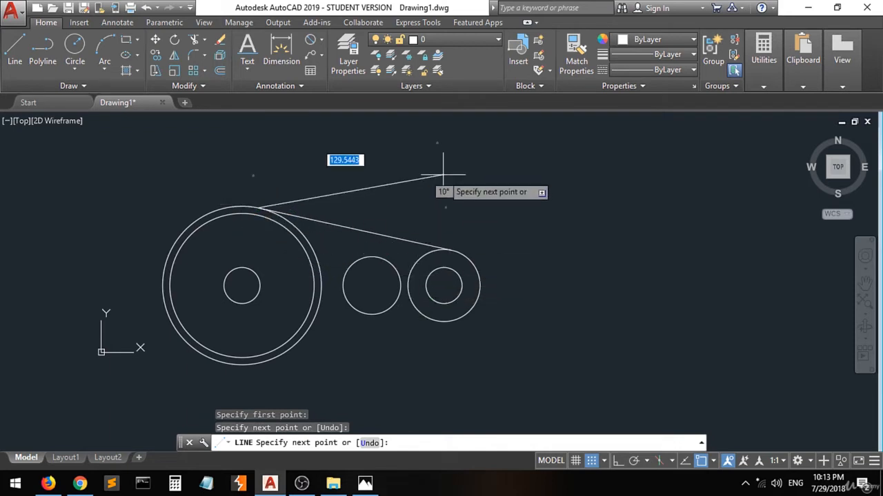
pyautogui.press('Return')
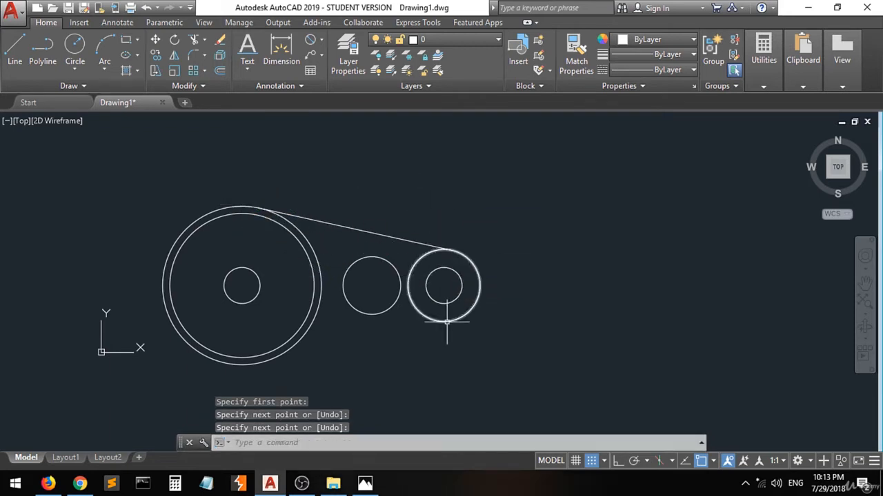
# Draw the lower line tangent to the radius-25 circle and the 110-diameter circle
pyautogui.press('Return')
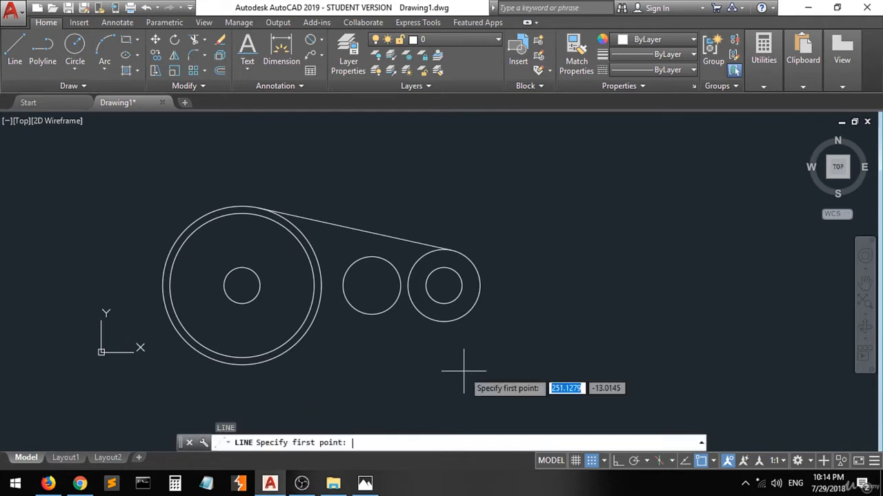
pyautogui.click(455, 318)
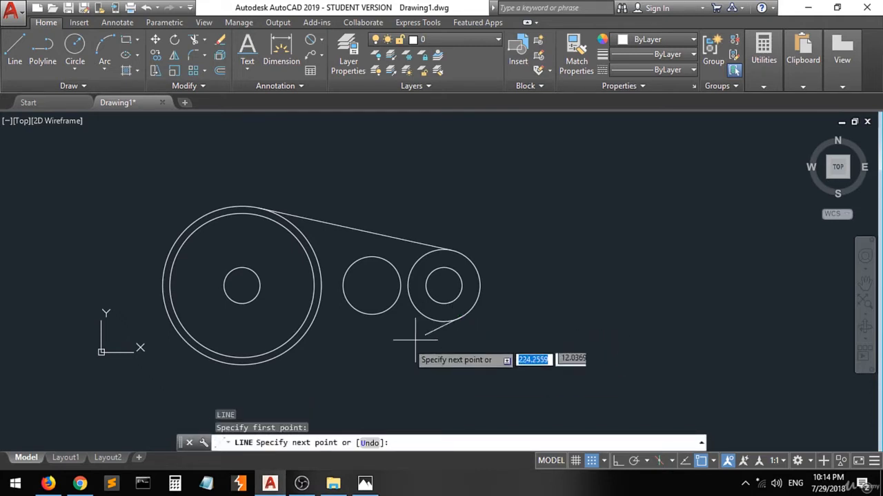
pyautogui.click(243, 361)
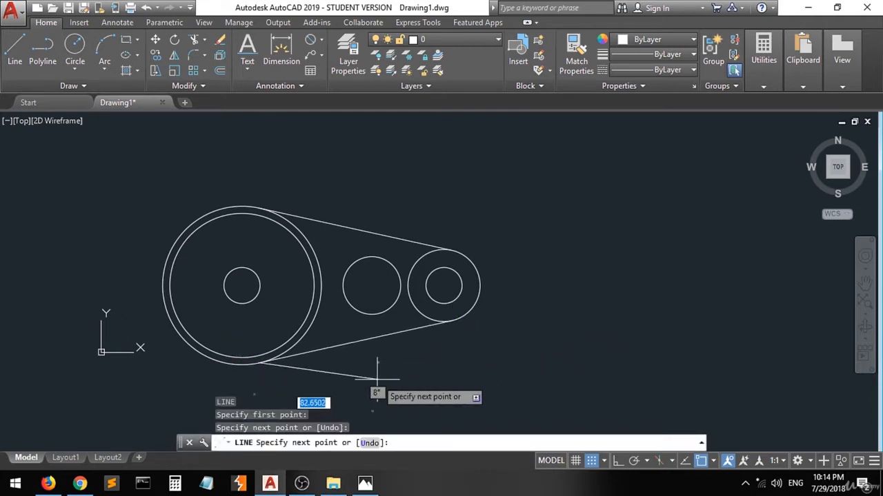
pyautogui.press('Return')
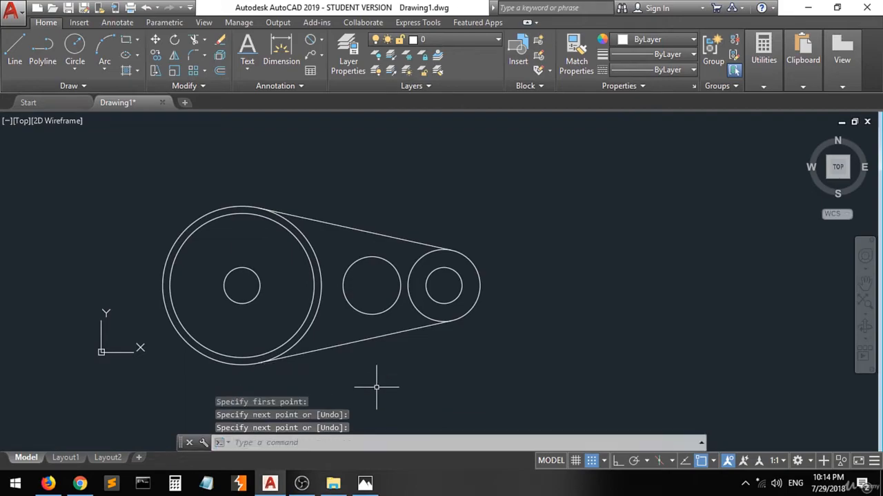
# Switch to the reference drawing in Photos and ink a mark across each of the two tangent lines
pyautogui.click(367, 487)
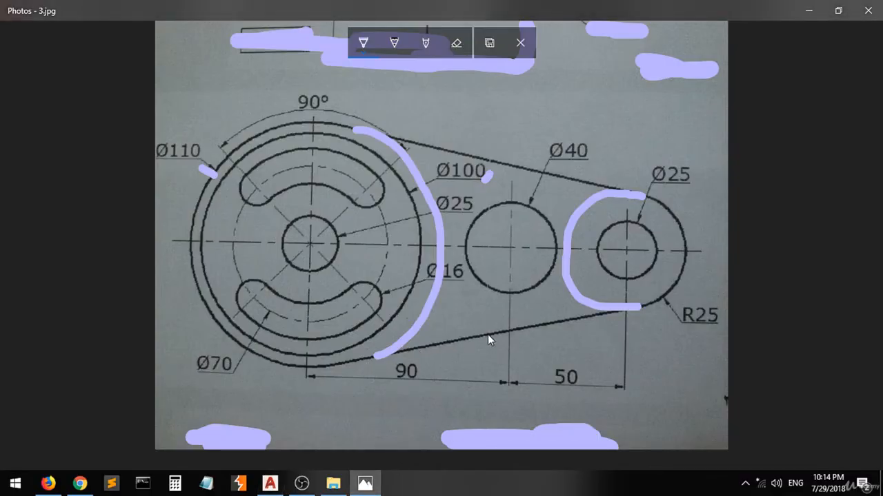
pyautogui.moveTo(488, 327); pyautogui.dragTo(489, 338)
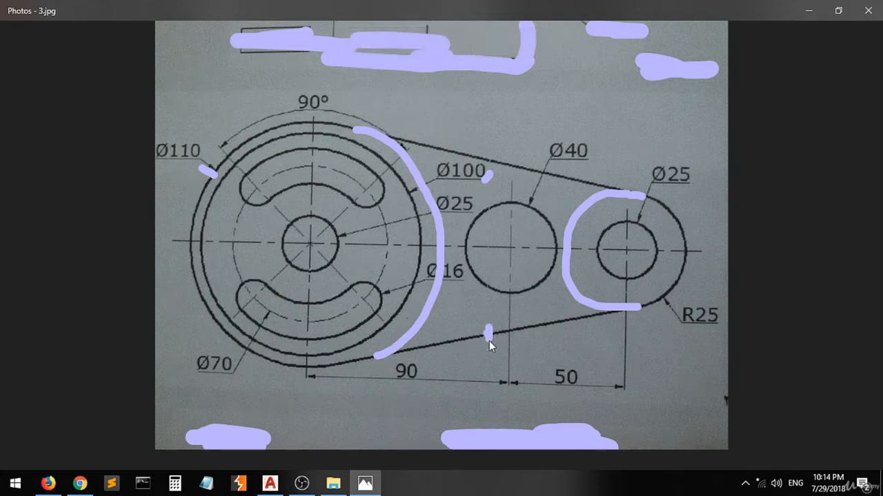
pyautogui.moveTo(524, 159); pyautogui.dragTo(519, 171)
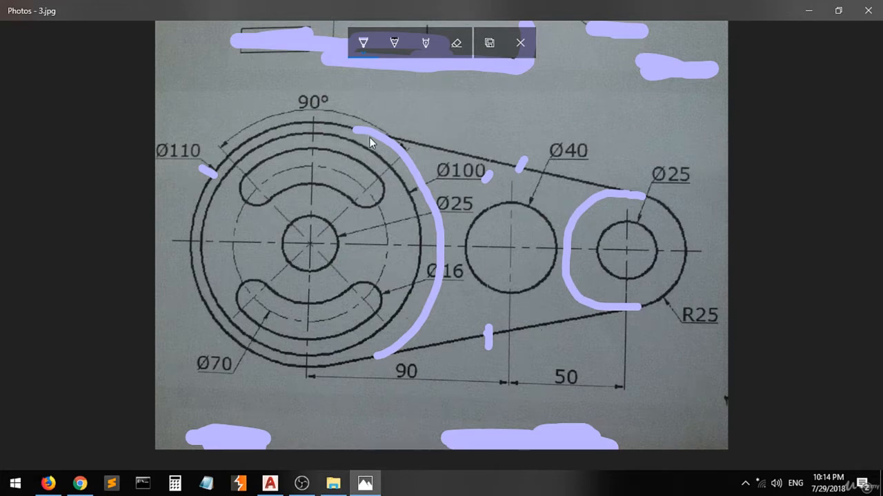
# Switch to AutoCAD and trim the inner arcs of the radius-25 and 110-diameter circles between the two tangent lines
pyautogui.click(368, 484)
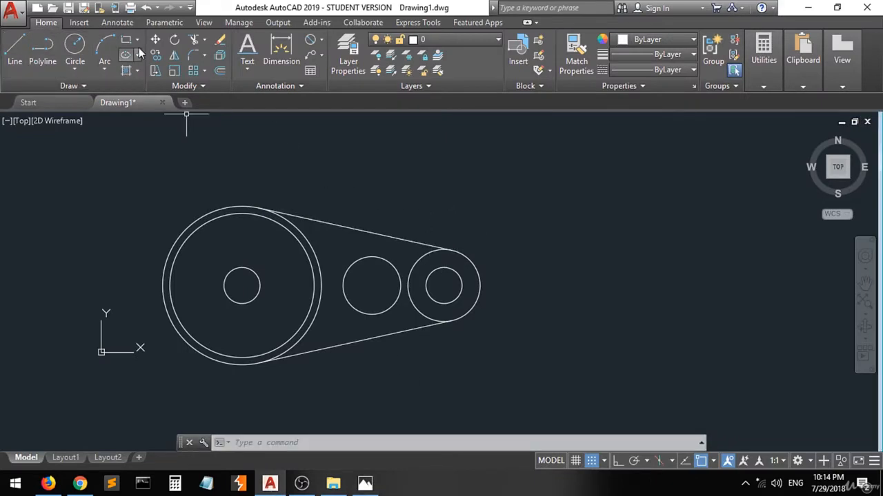
pyautogui.click(528, 198)
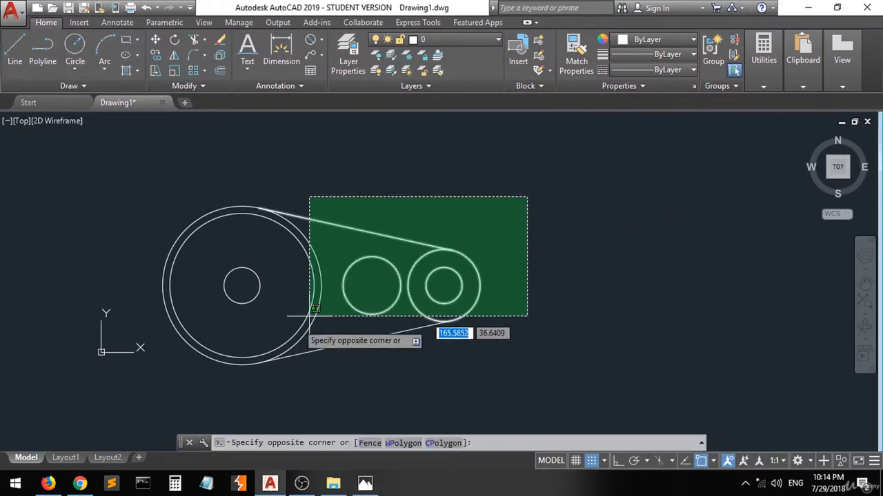
pyautogui.click(184, 381)
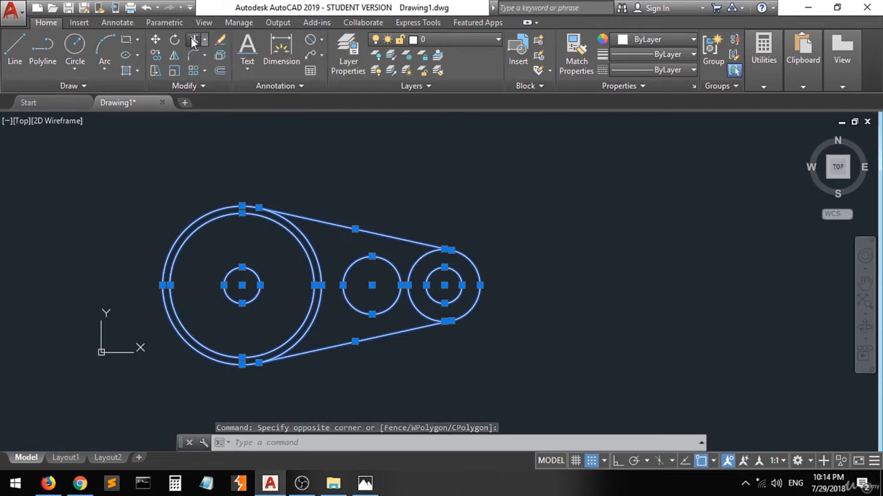
pyautogui.click(193, 41)
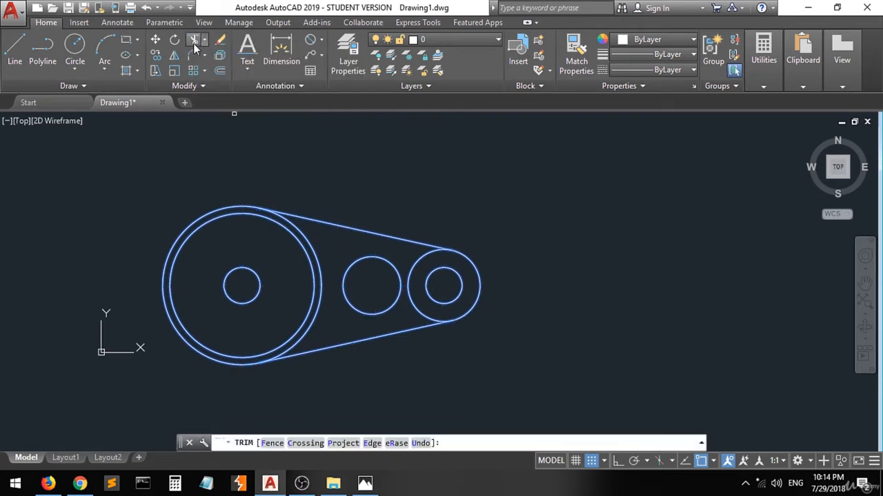
pyautogui.click(418, 256)
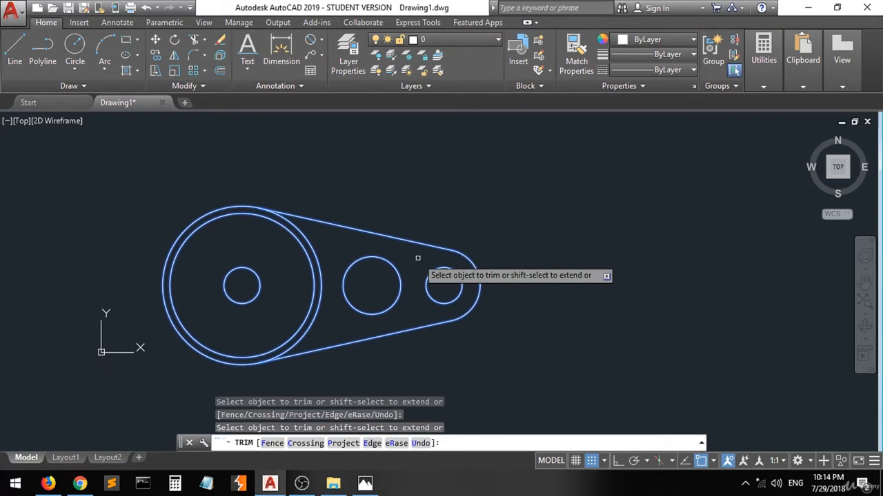
pyautogui.click(314, 247)
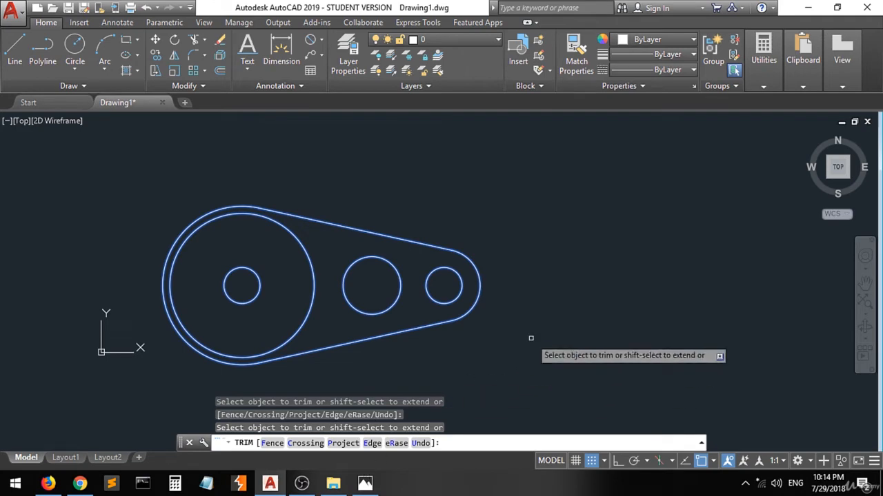
pyautogui.press('Return')
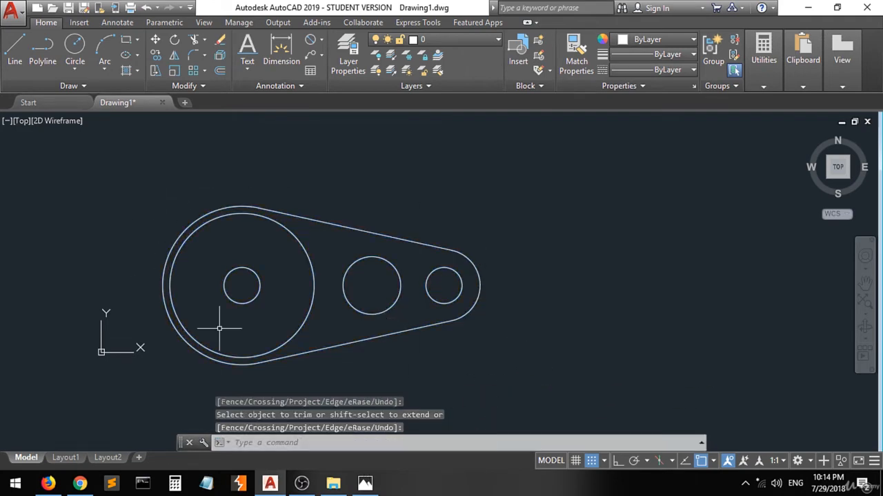
# Check the reference photo, turn on the Center object snap in AutoCAD, and draw a 70-diameter circle concentric with the 100-diameter circle
pyautogui.click(364, 483)
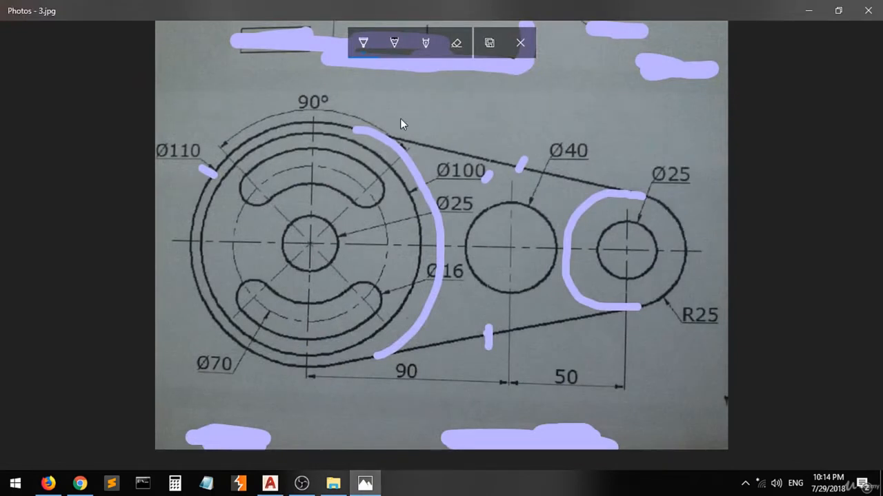
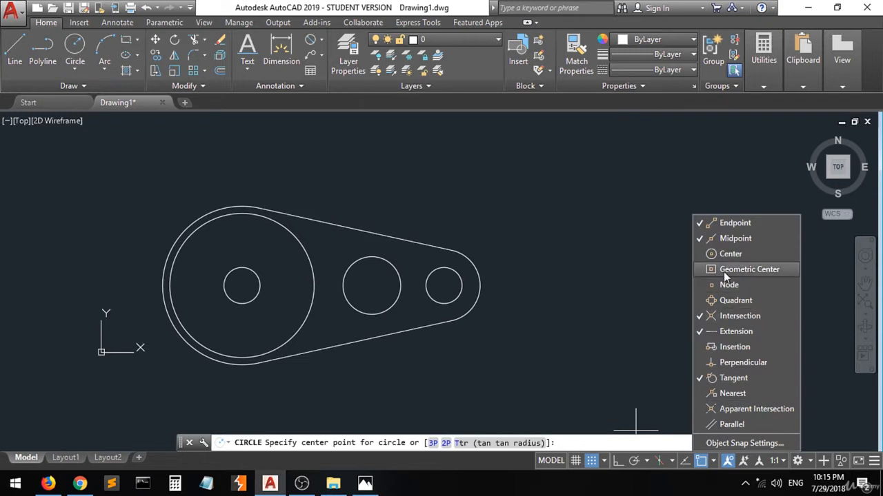
pyautogui.click(724, 254)
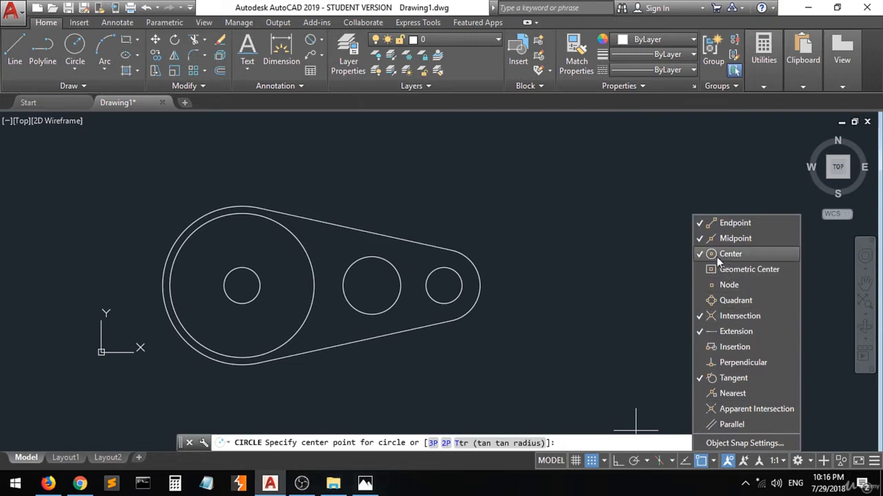
pyautogui.click(242, 285)
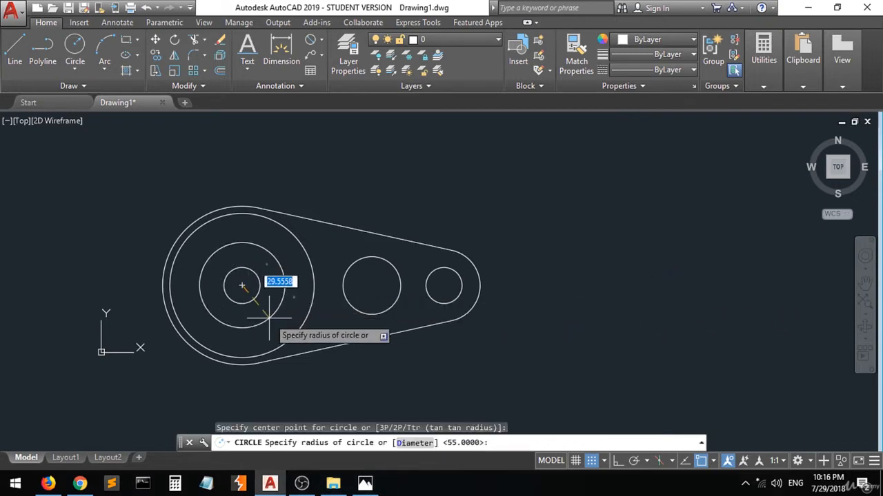
pyautogui.write('d')
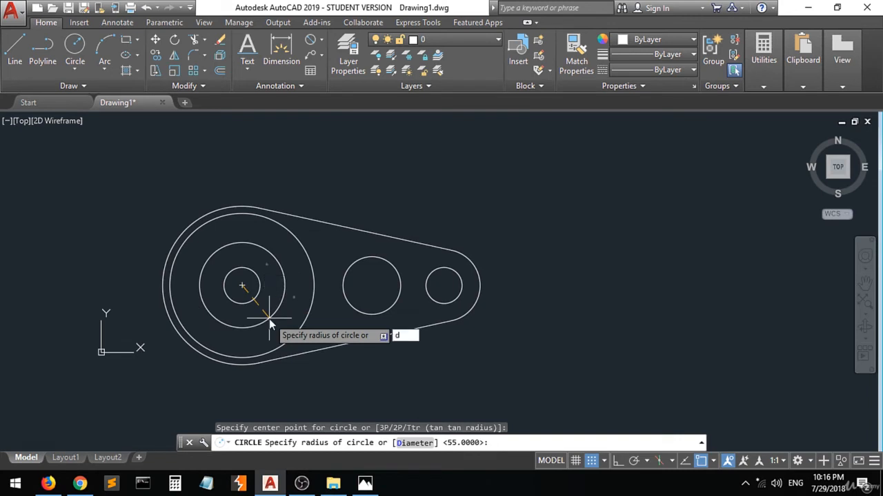
pyautogui.press('Return')
pyautogui.write('70')
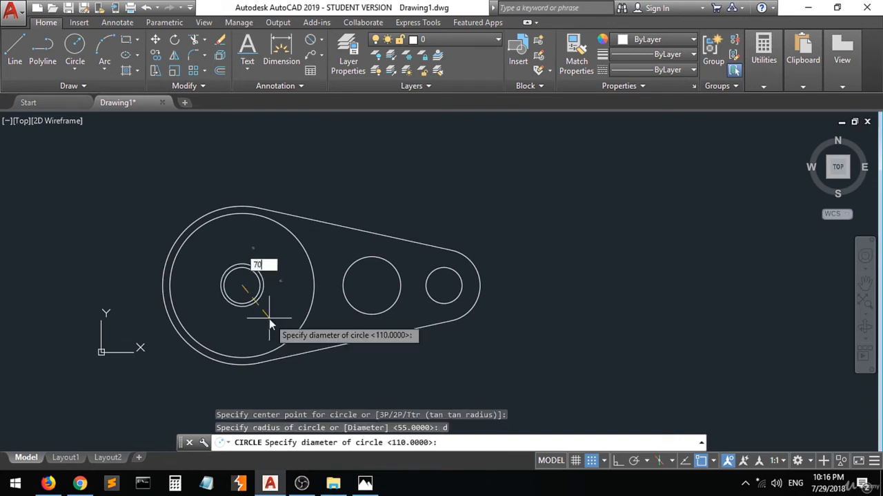
pyautogui.press('Return')
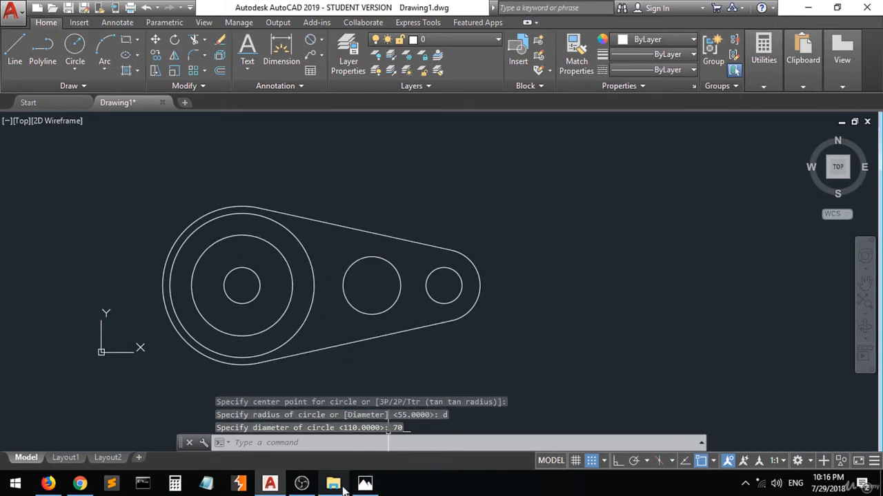
# Switch to the reference drawing in Photos and ink notes for the lower slot, writing 62 at its inner arc and 78 at its outer arc
pyautogui.click(366, 484)
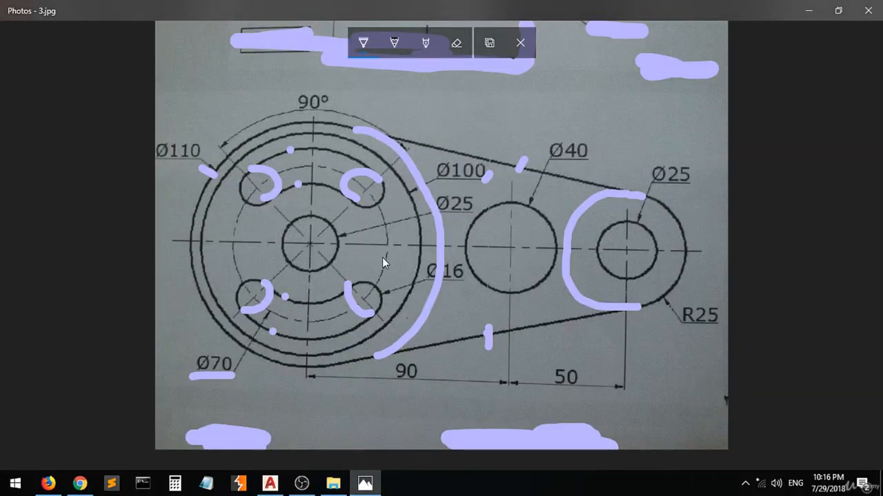
pyautogui.moveTo(384, 257); pyautogui.dragTo(385, 263)
pyautogui.moveTo(362, 299); pyautogui.dragTo(353, 287)
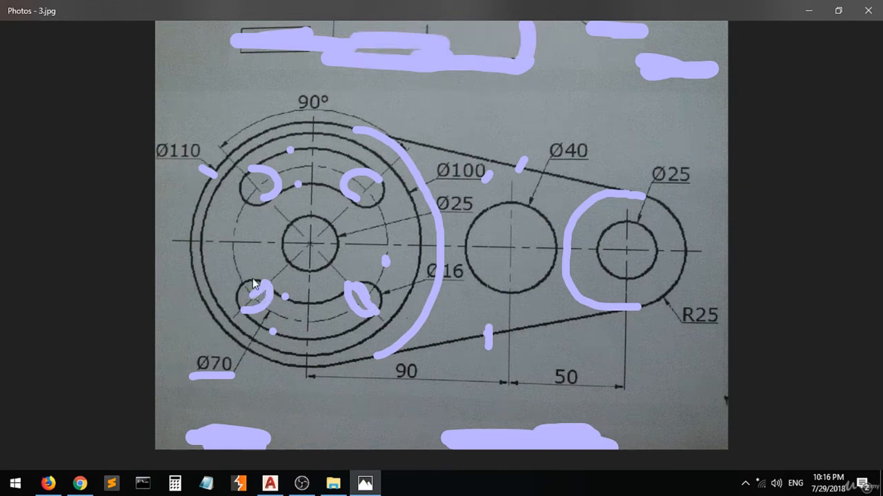
pyautogui.moveTo(256, 257); pyautogui.dragTo(260, 275)
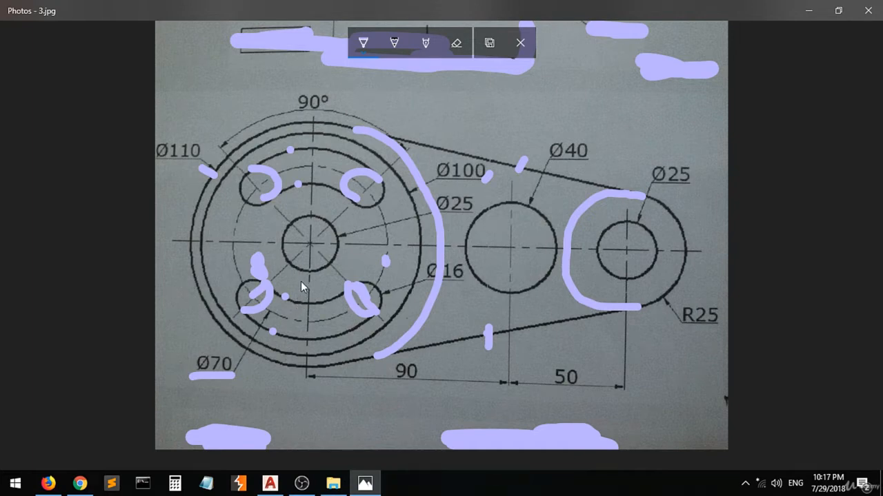
pyautogui.moveTo(300, 279); pyautogui.dragTo(298, 297)
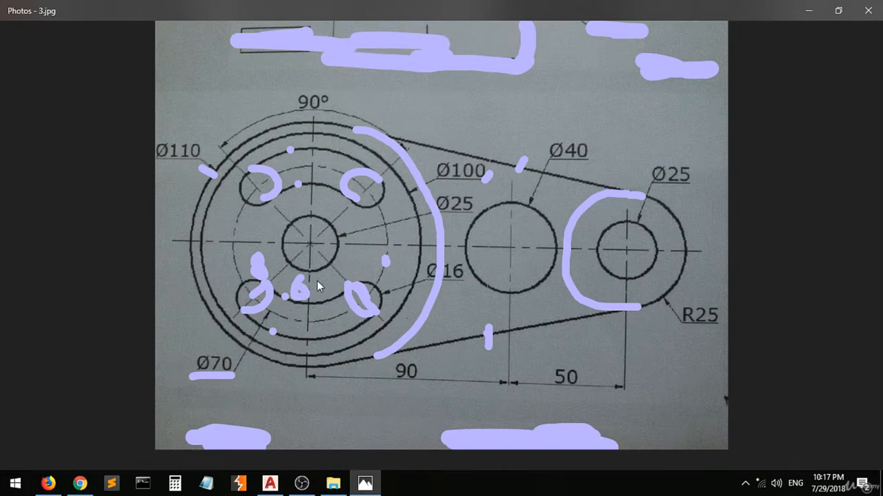
pyautogui.click(320, 340)
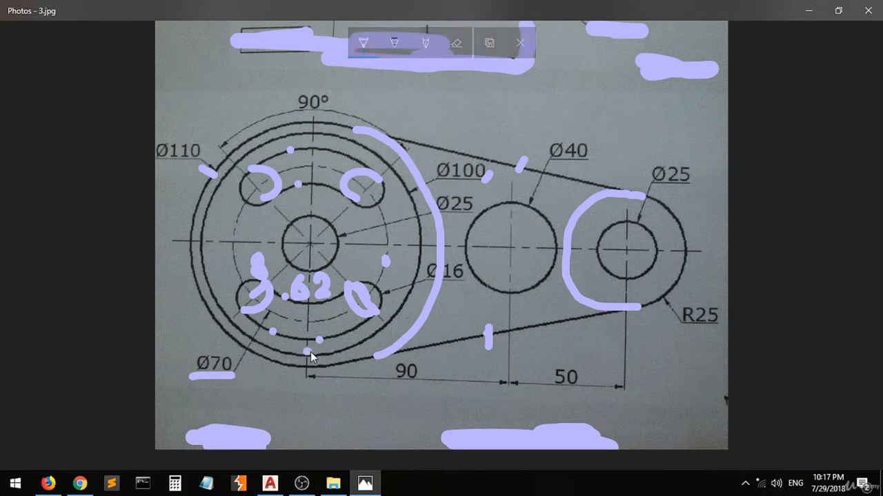
pyautogui.moveTo(304, 351); pyautogui.dragTo(319, 386)
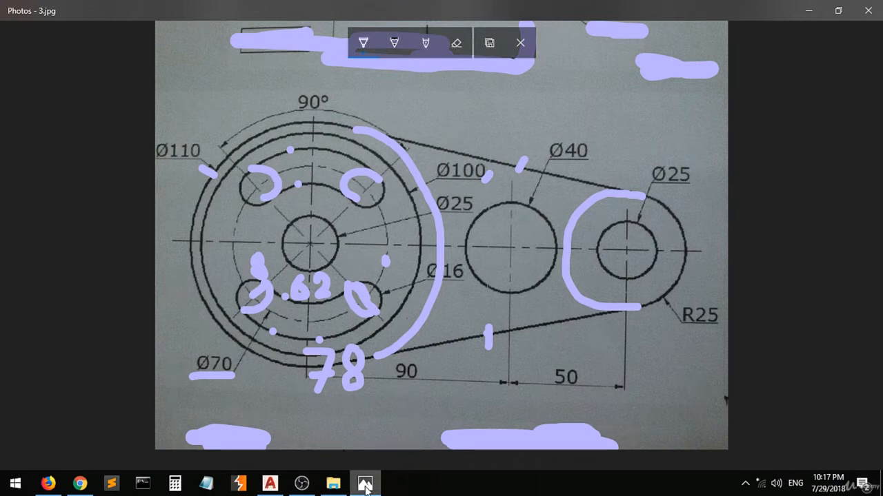
# Switch to AutoCAD and change the 70-diameter circle's color to yellow
pyautogui.moveTo(366, 481)
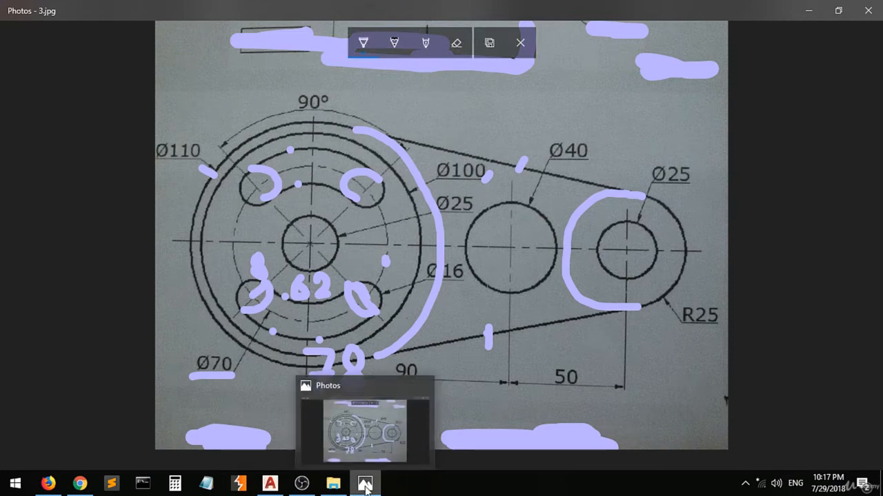
pyautogui.click(269, 484)
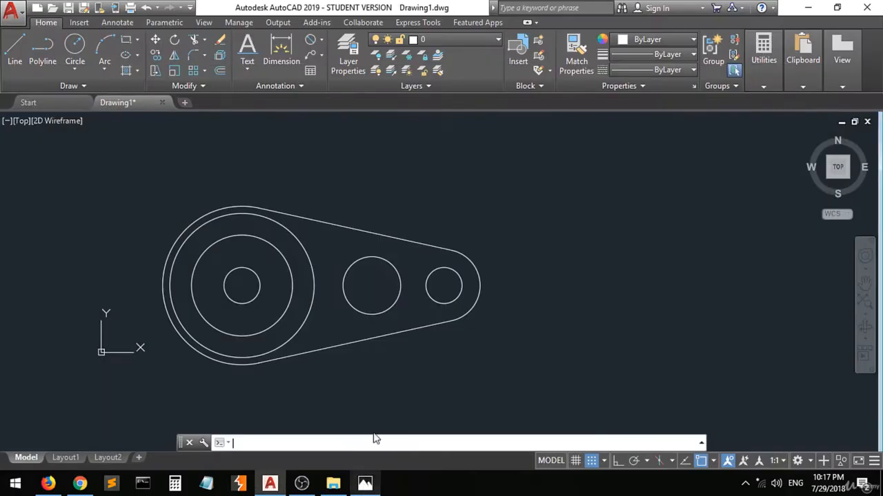
pyautogui.click(238, 235)
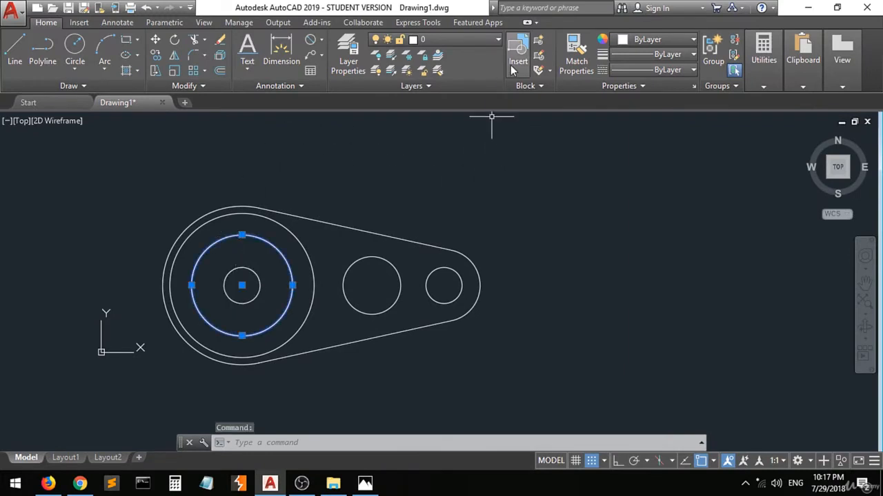
pyautogui.click(693, 42)
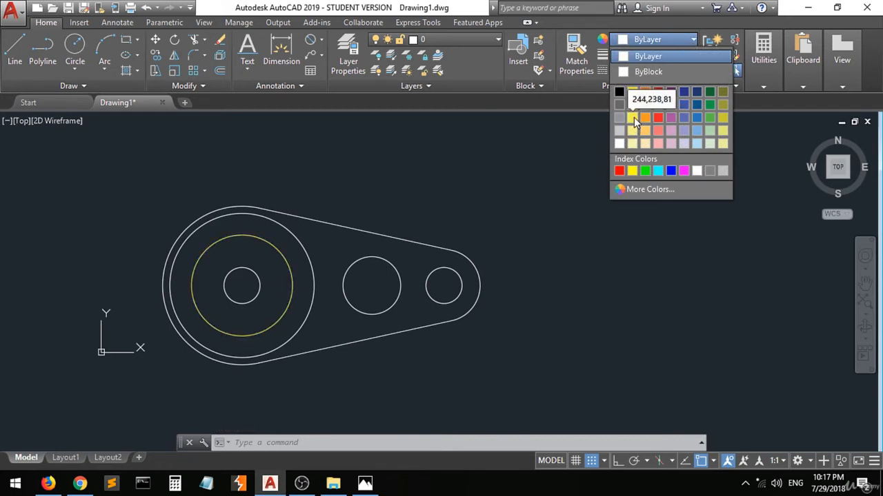
pyautogui.click(633, 172)
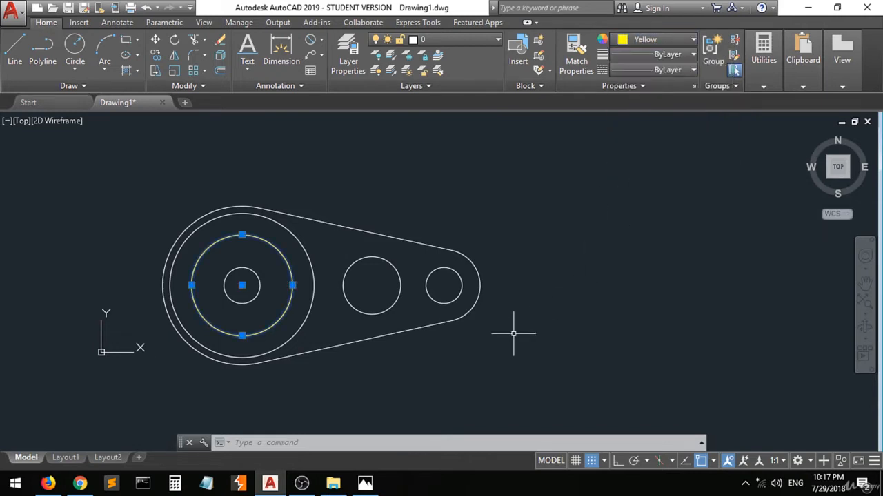
pyautogui.write('c')
pyautogui.press('Return')
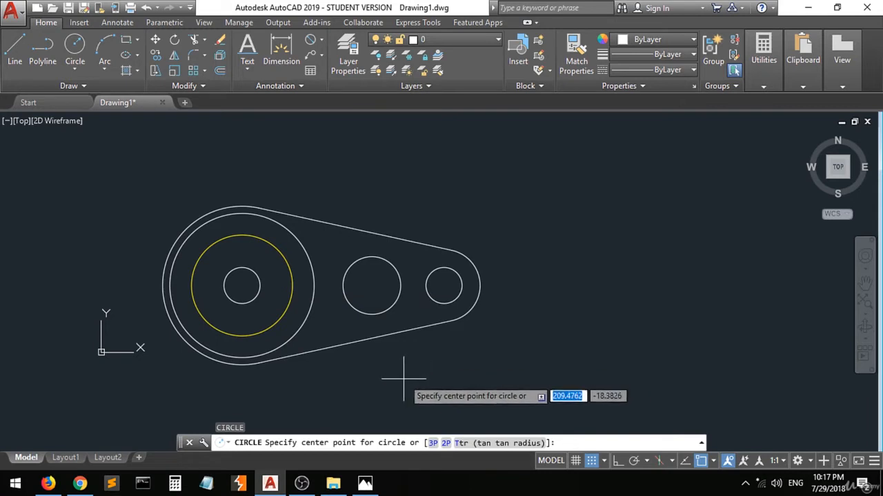
pyautogui.press('Escape')
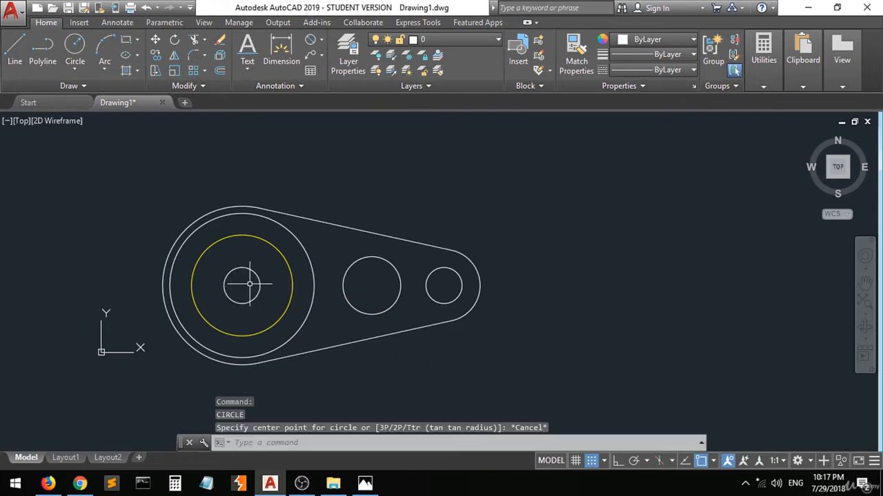
# Turn off the Tangent object snap and draw a 78-diameter circle concentric with the yellow 70-diameter circle
pyautogui.click(76, 47)
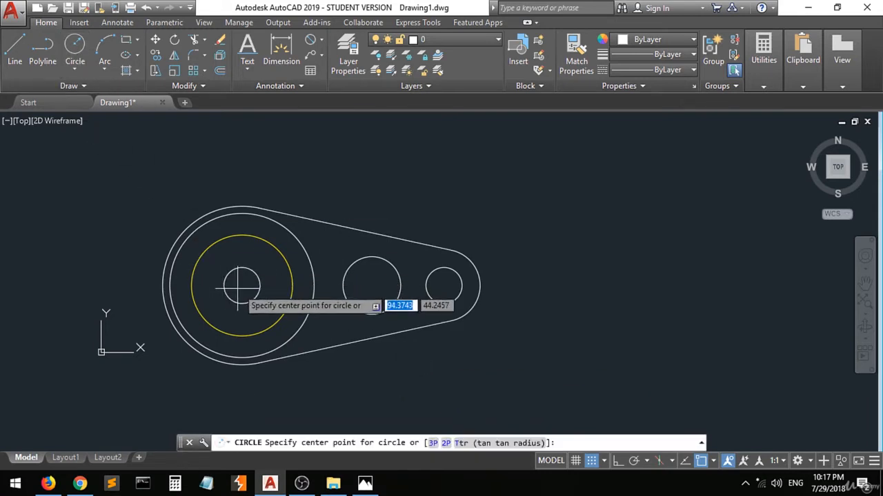
pyautogui.click(713, 460)
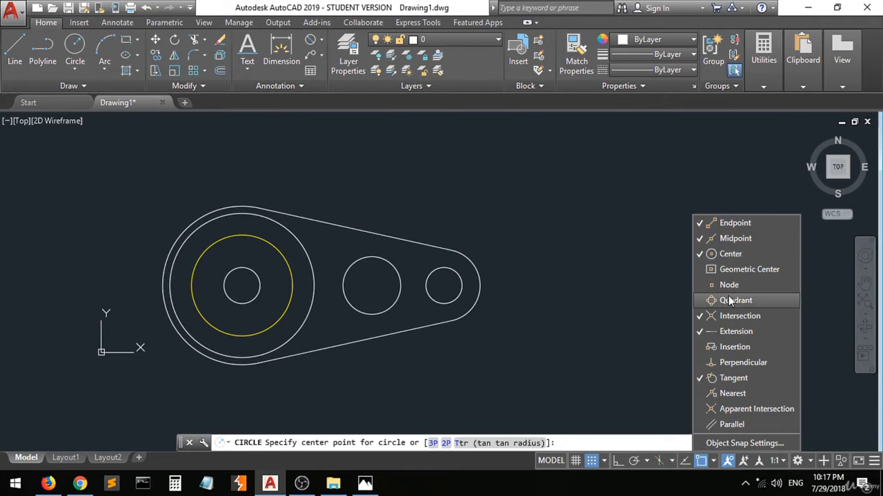
pyautogui.click(733, 379)
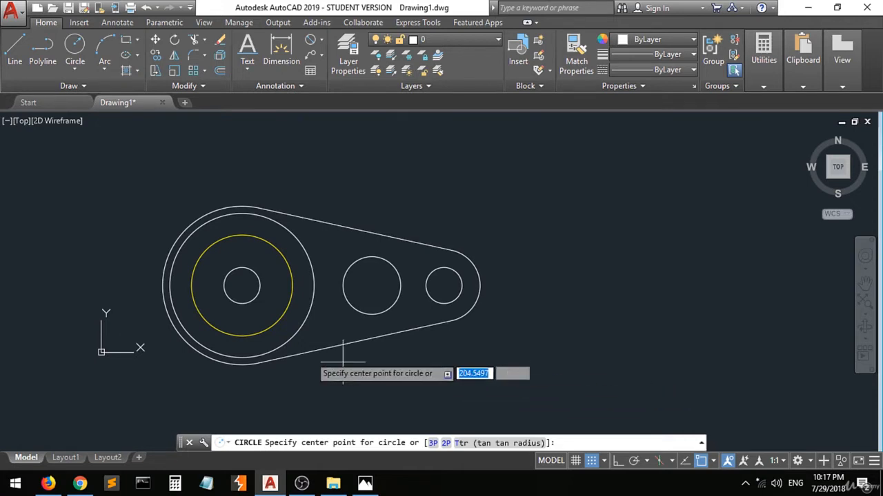
pyautogui.click(242, 285)
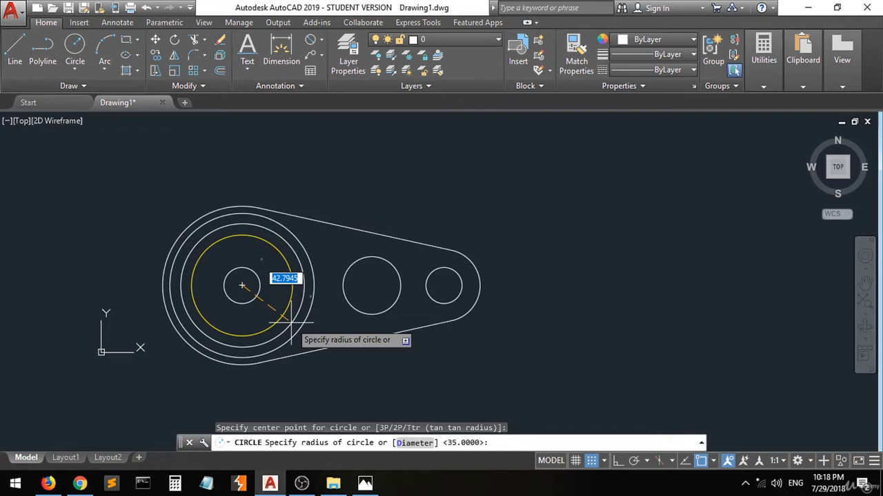
pyautogui.write('d')
pyautogui.press('Return')
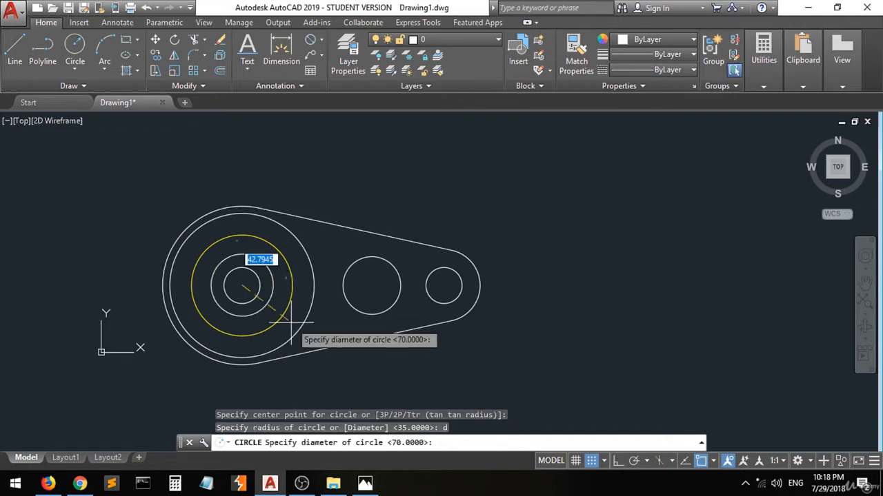
pyautogui.write('78')
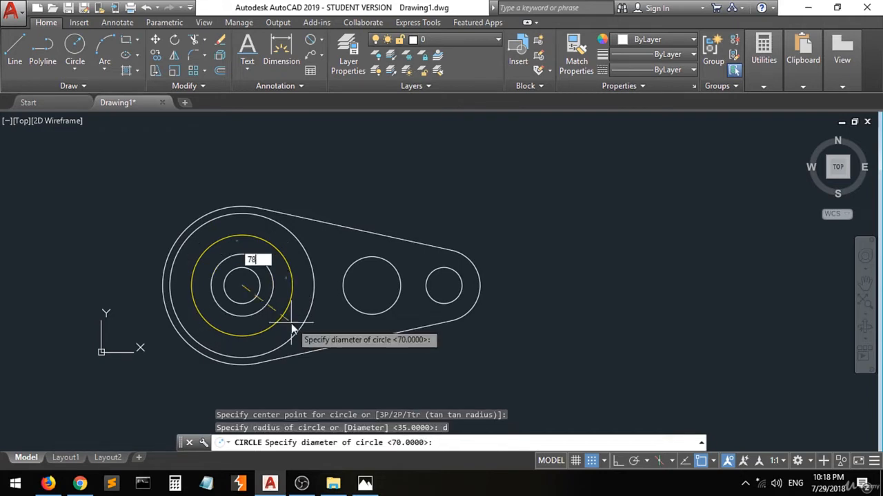
pyautogui.press('Return')
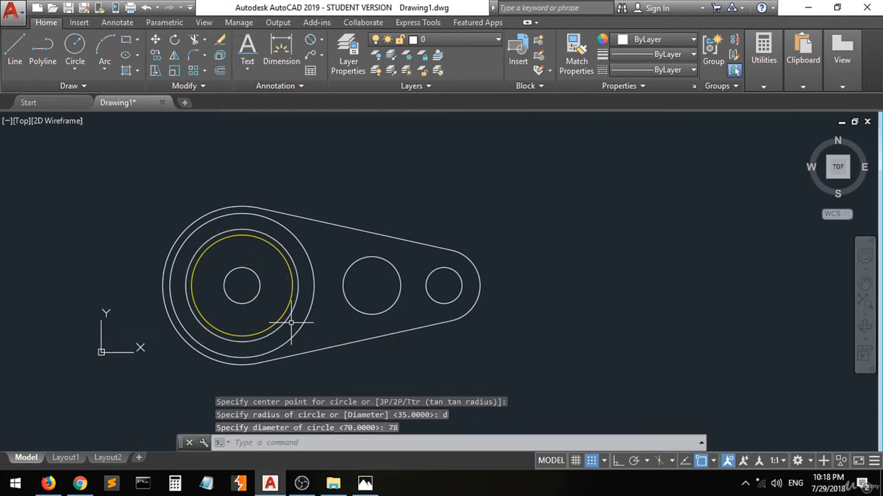
# Draw a 62-diameter circle concentric with the yellow 70-diameter circle
pyautogui.press('Return')
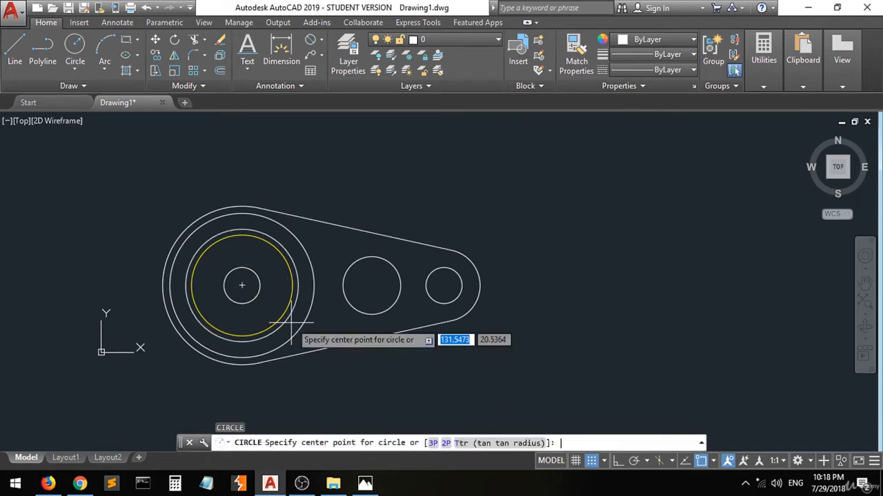
pyautogui.click(240, 285)
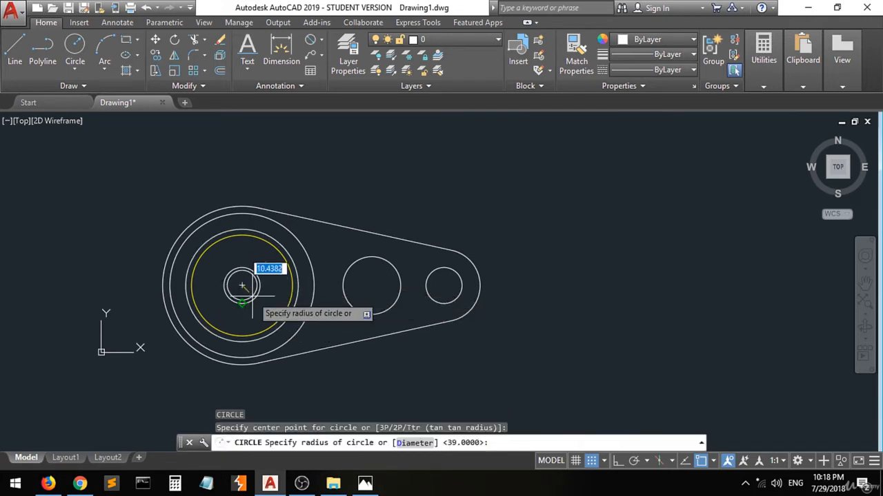
pyautogui.write('d')
pyautogui.press('Return')
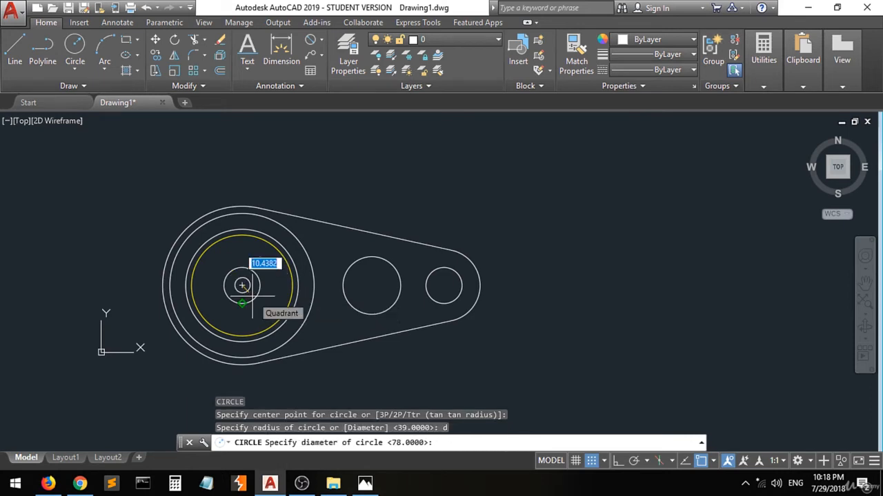
pyautogui.write('62')
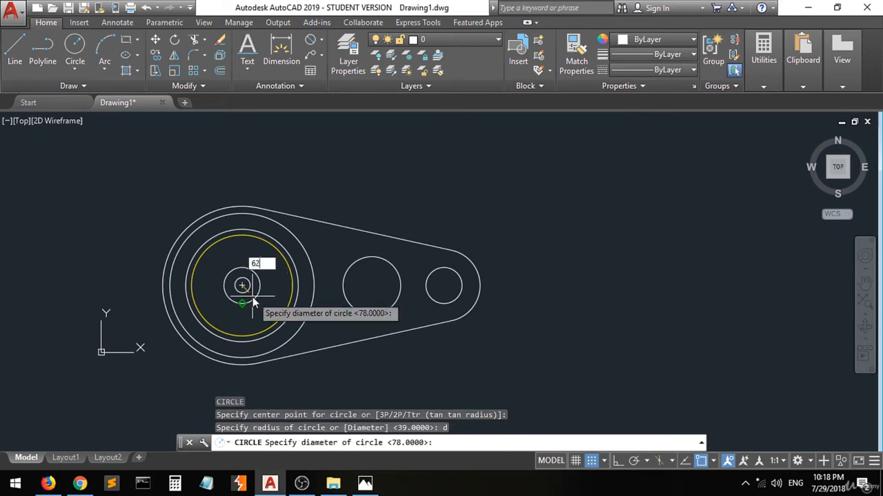
pyautogui.press('Return')
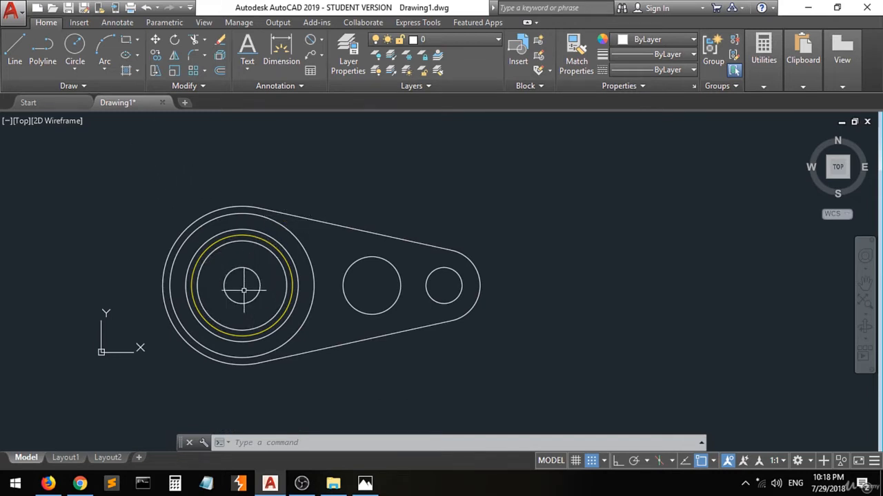
pyautogui.scroll(2, 235, 305)
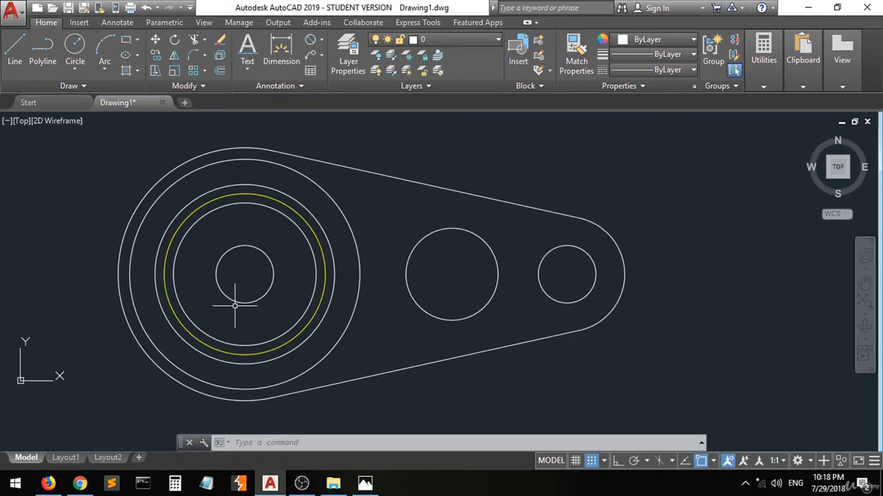
# Switch to the reference drawing in Photos and ink dots at the large end's center and the upper slot's two end centers
pyautogui.click(365, 483)
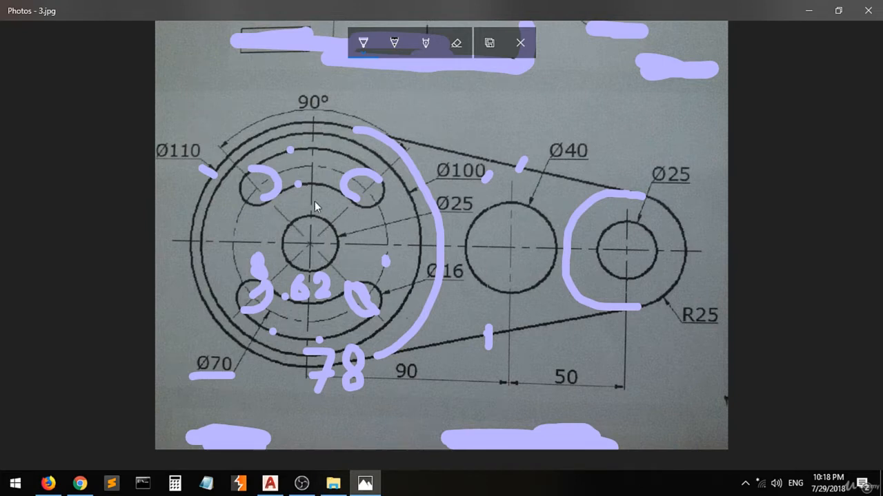
pyautogui.click(309, 244)
pyautogui.click(256, 187)
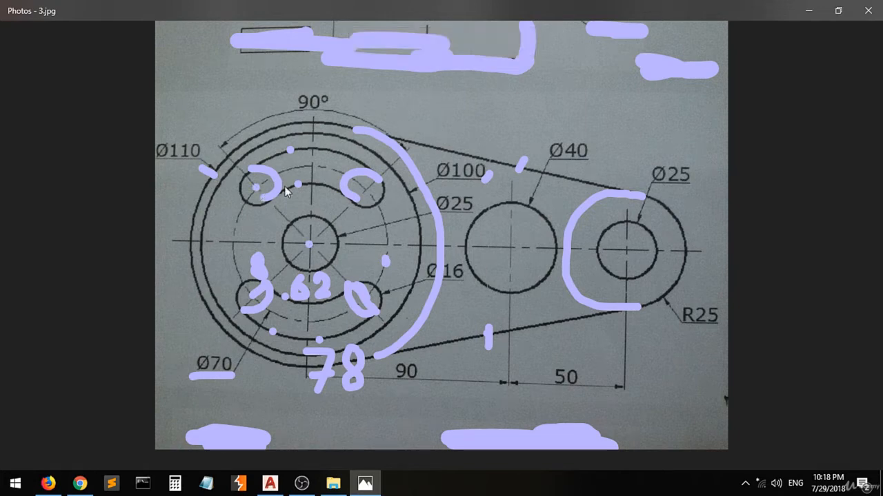
pyautogui.click(367, 190)
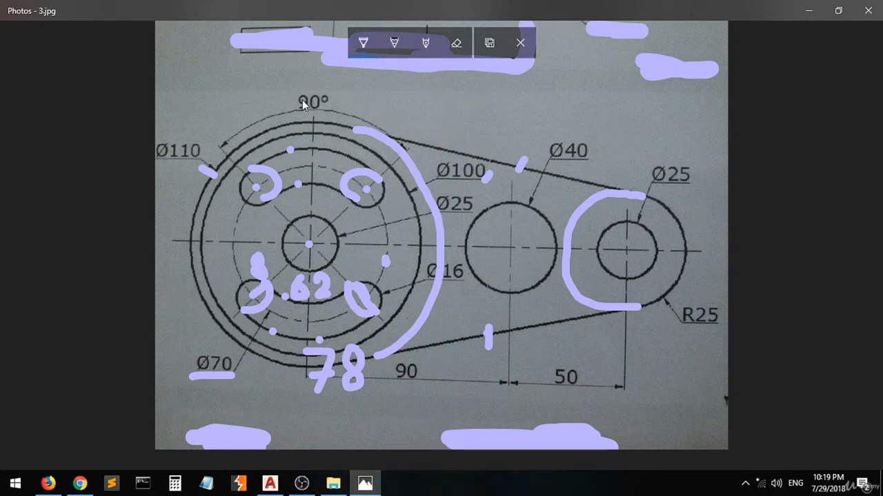
# Erase all ink notes from the reference drawing
pyautogui.click(457, 42)
pyautogui.click(457, 46)
pyautogui.click(451, 84)
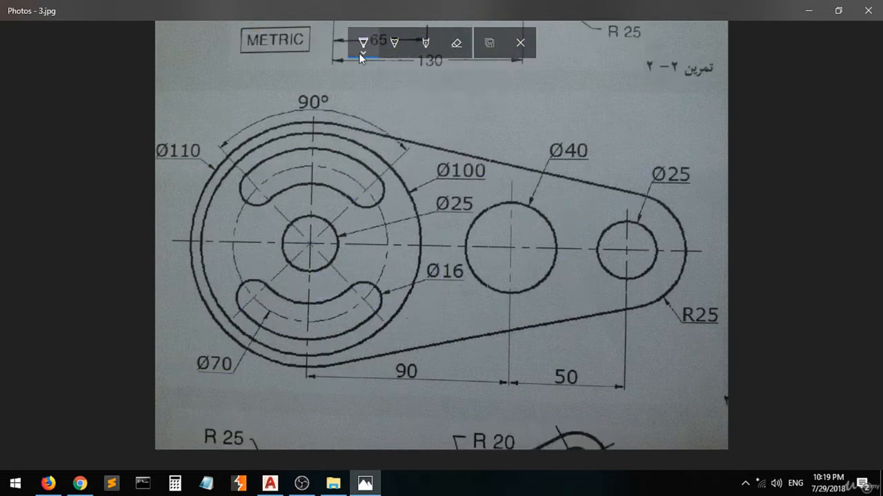
# Ink dots at the upper slot's two end centers and note a 45 angle with an arc beside the Ø25 center hole
pyautogui.click(366, 191)
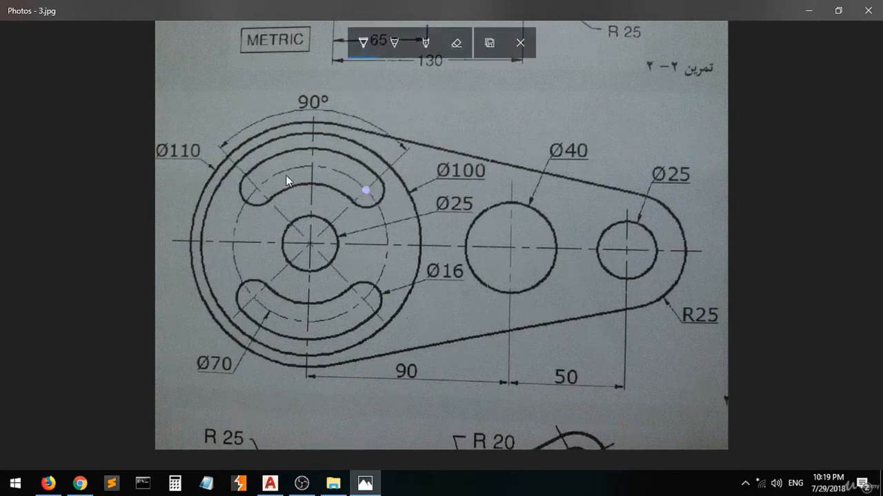
pyautogui.click(255, 188)
pyautogui.moveTo(343, 212)
pyautogui.mouseDown()
pyautogui.moveTo(384, 221)
pyautogui.moveTo(397, 206)
pyautogui.mouseUp()
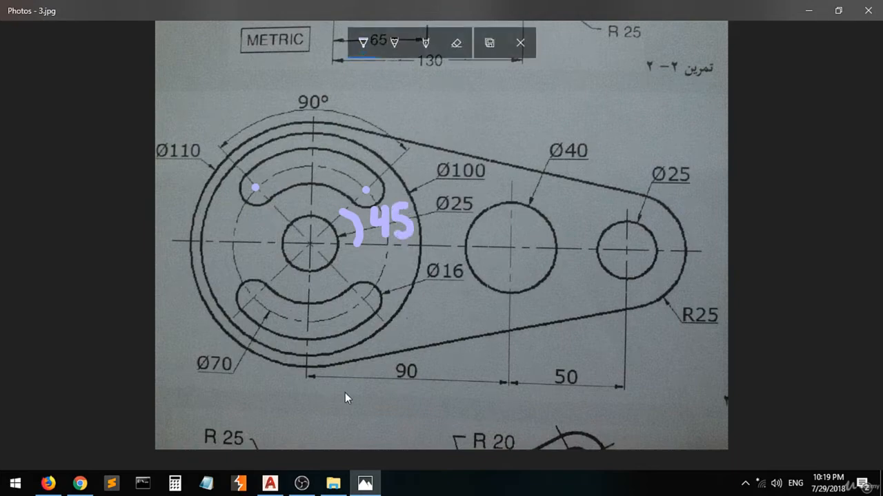
# Switch to AutoCAD and draw a line from the large end's center, 100 long at 45 degrees
pyautogui.click(270, 483)
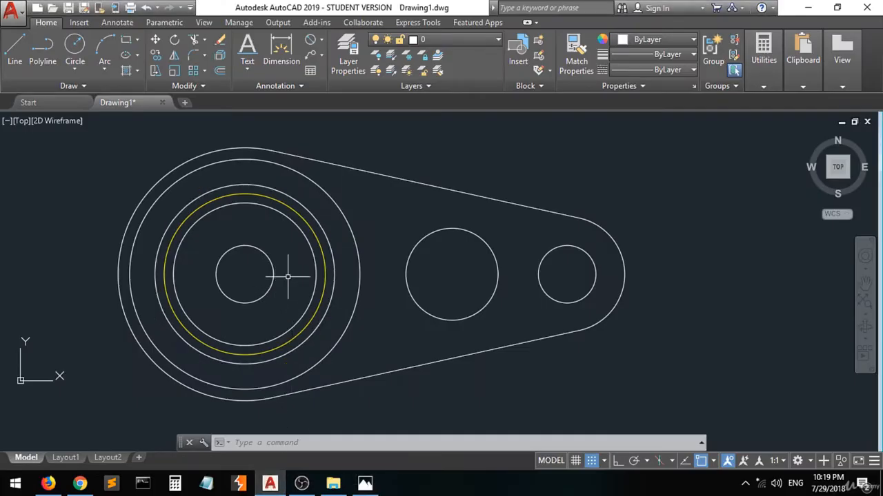
pyautogui.click(325, 271)
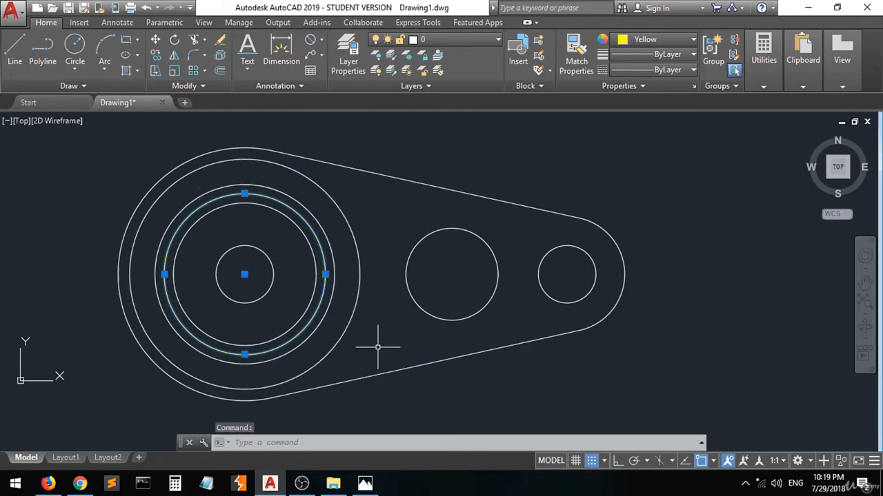
pyautogui.press('Escape')
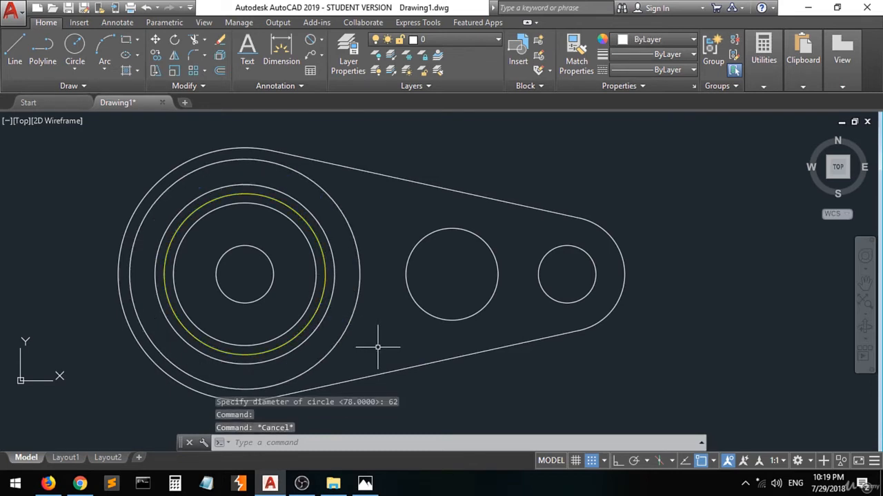
pyautogui.click(15, 55)
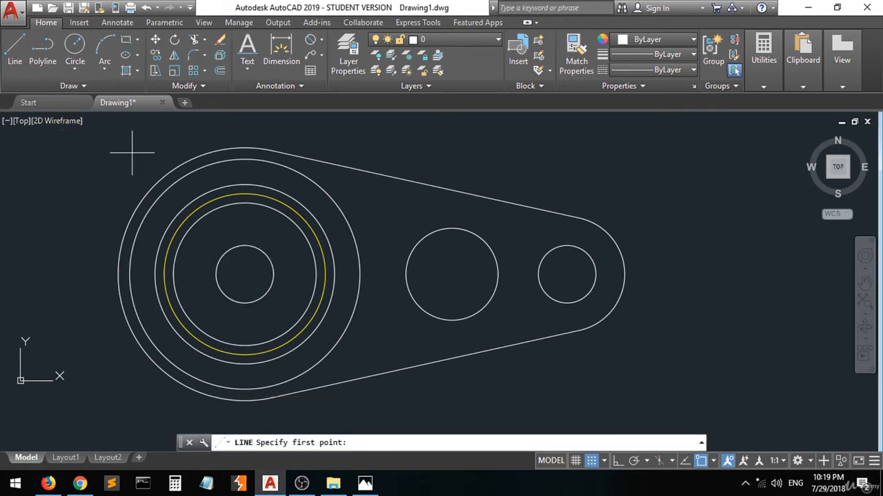
pyautogui.click(244, 274)
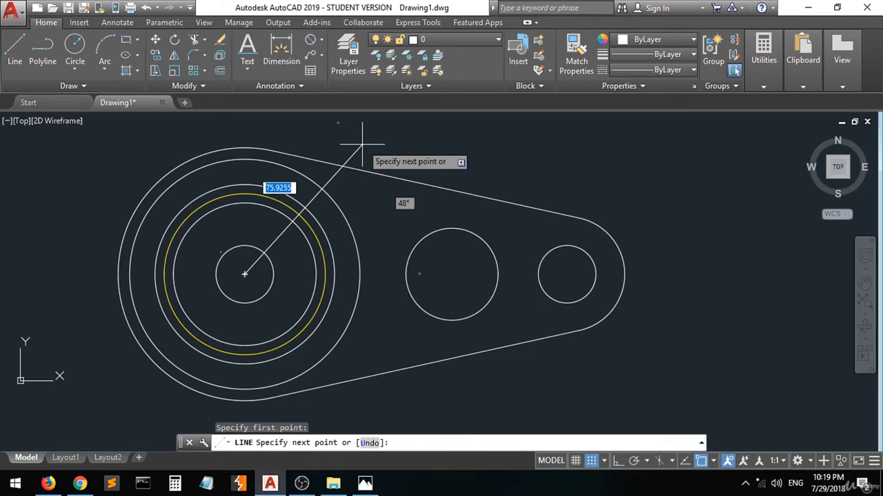
pyautogui.write('@')
pyautogui.write('100')
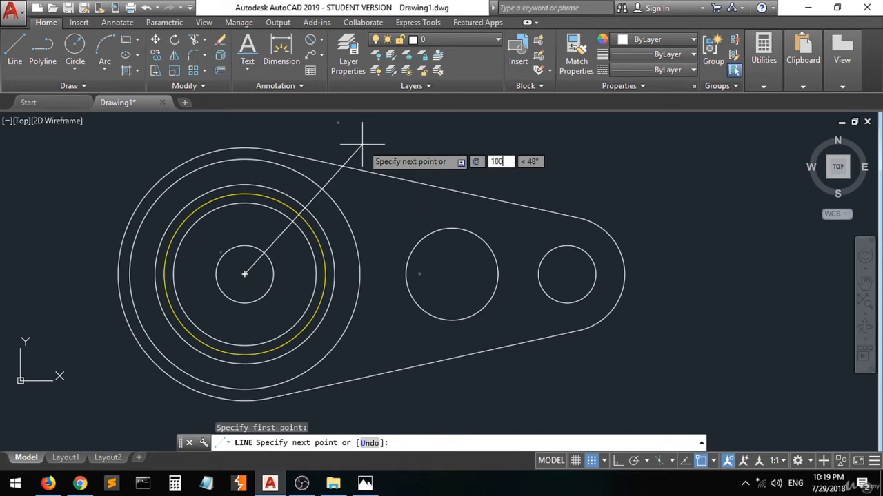
pyautogui.press('Tab')
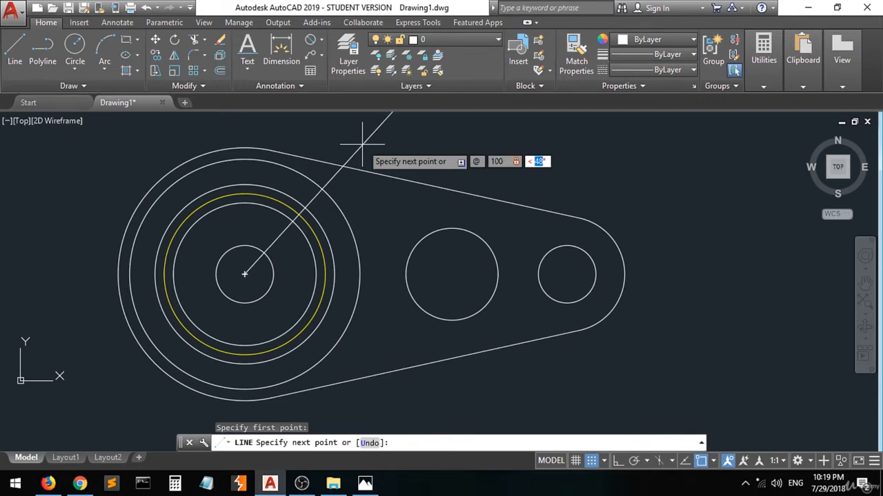
pyautogui.write('45')
pyautogui.press('Return')
pyautogui.scroll(-2, 405, 167)
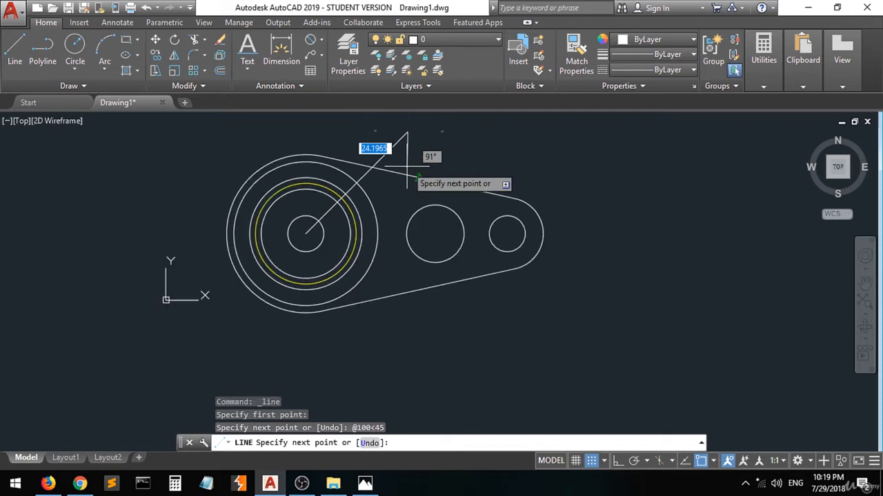
pyautogui.press('Return')
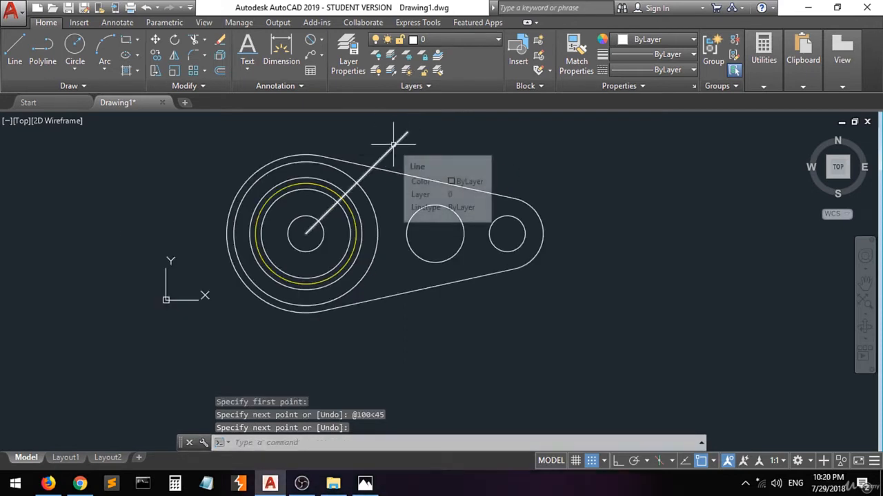
# Start a second line at the large end's center and try entering 45+90 for its relative next point, then clear the entry
pyautogui.click(13, 62)
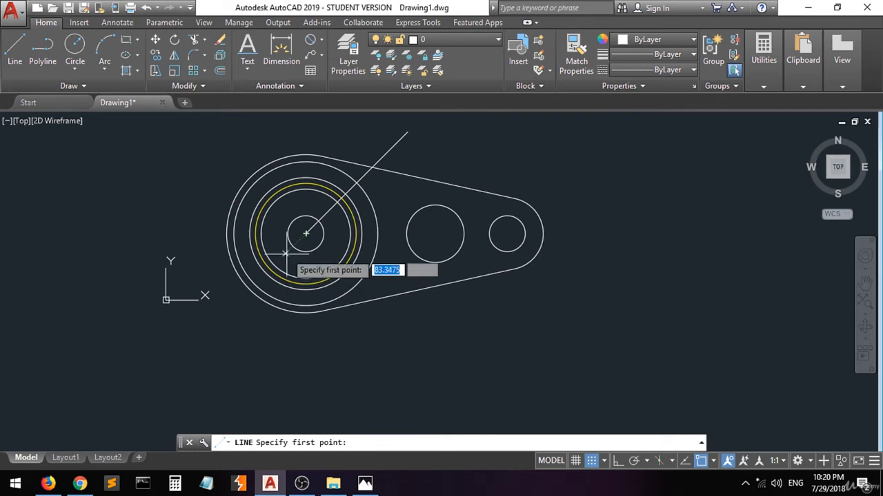
pyautogui.click(306, 234)
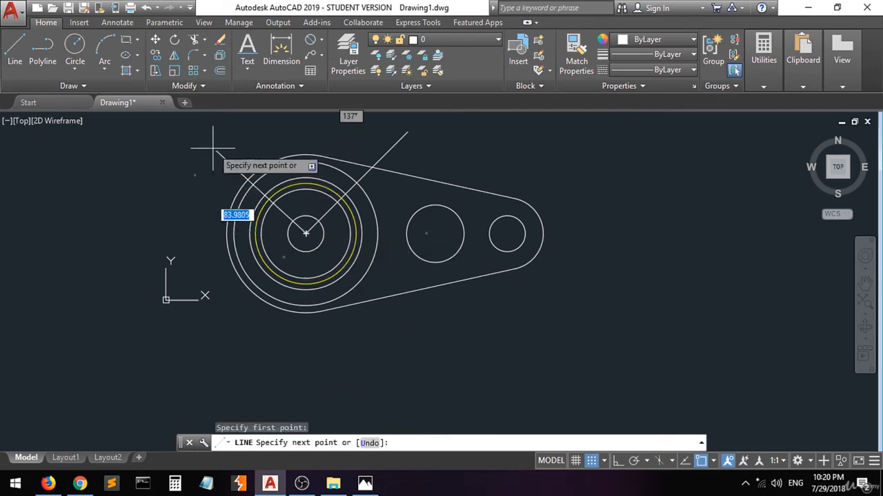
pyautogui.write('@')
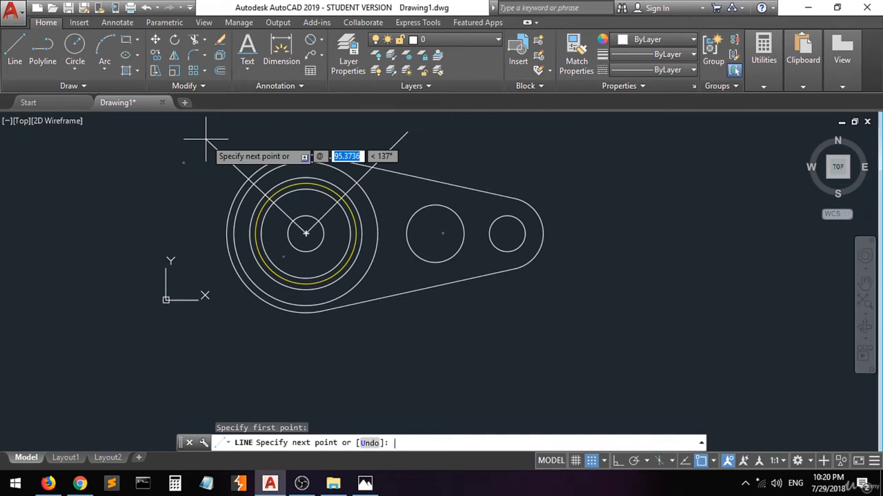
pyautogui.write('45+90')
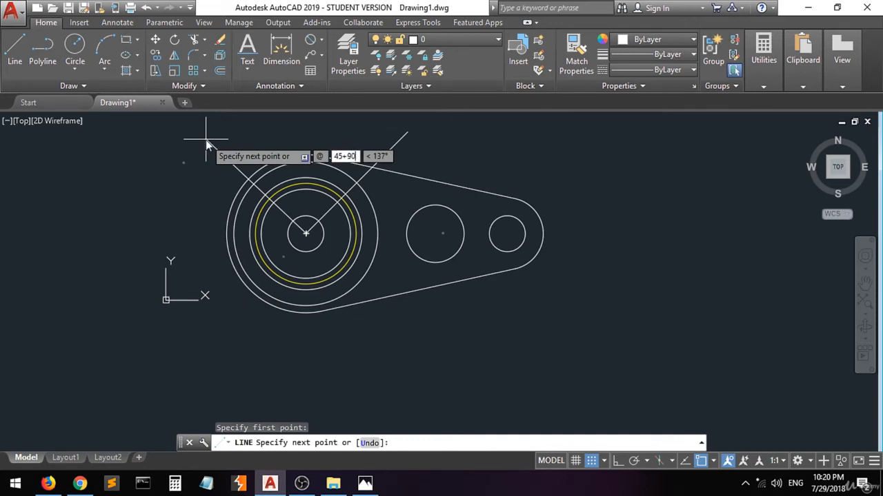
pyautogui.press('BackSpace')
pyautogui.press('BackSpace')
pyautogui.press('BackSpace')
pyautogui.press('BackSpace')
pyautogui.press('BackSpace')
pyautogui.write('<')
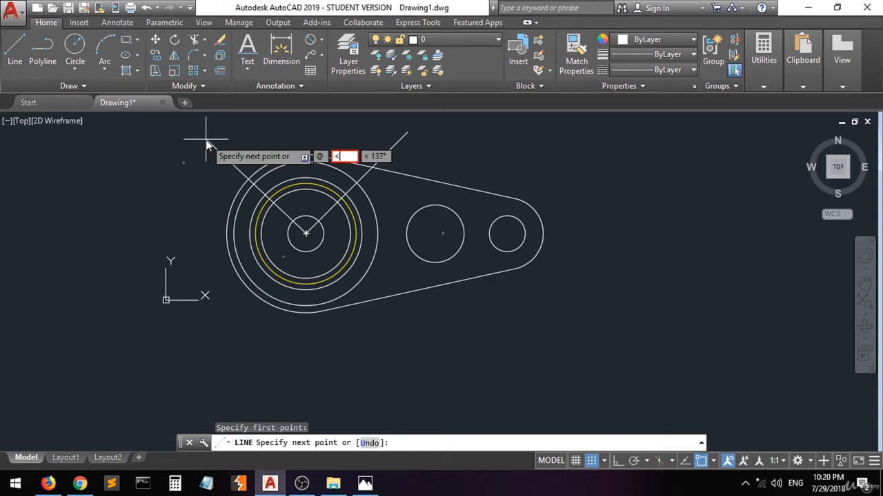
pyautogui.press('BackSpace')
# Calculate 45 + 90 in Calculator and return to the AutoCAD drawing
pyautogui.click(175, 483)
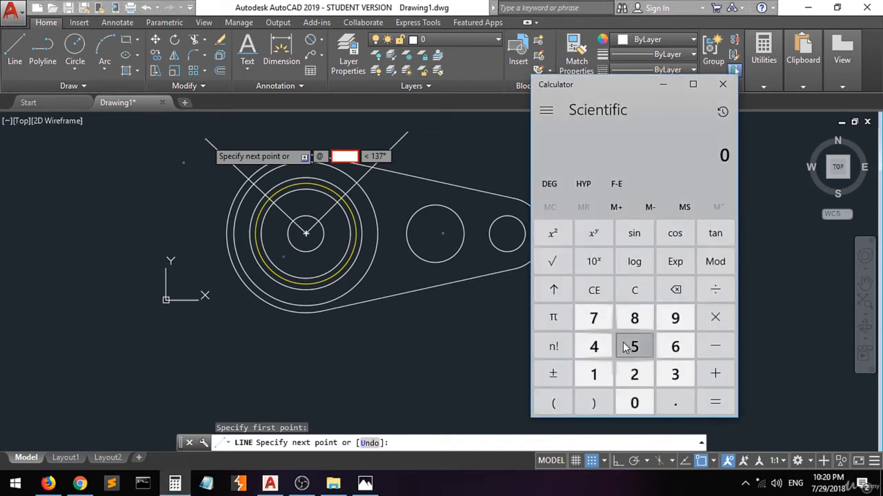
pyautogui.click(595, 347)
pyautogui.click(635, 347)
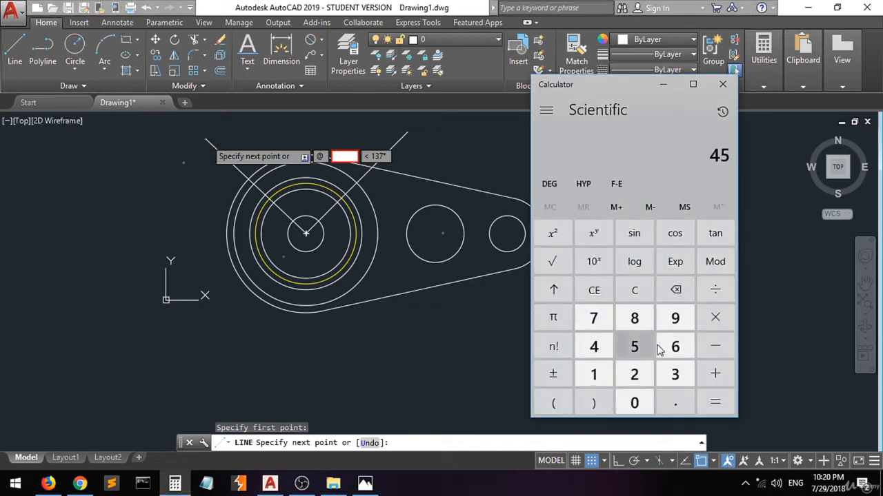
pyautogui.click(715, 375)
pyautogui.click(675, 322)
pyautogui.click(634, 403)
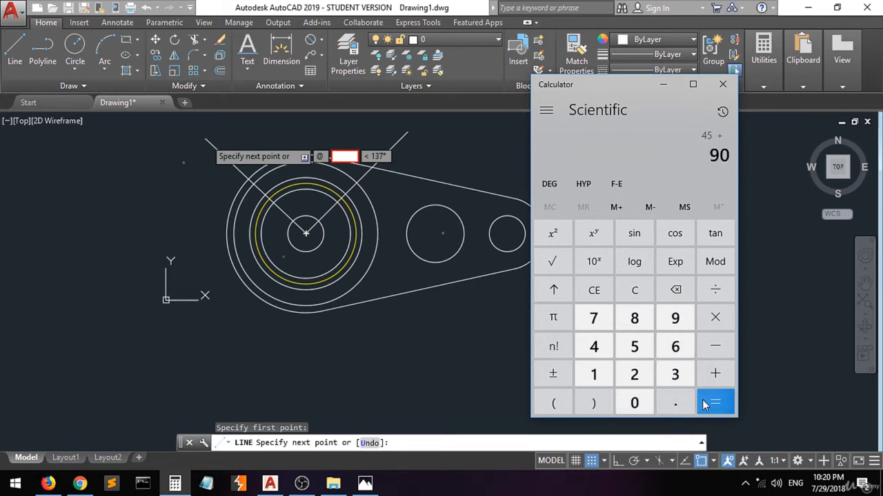
pyautogui.click(717, 402)
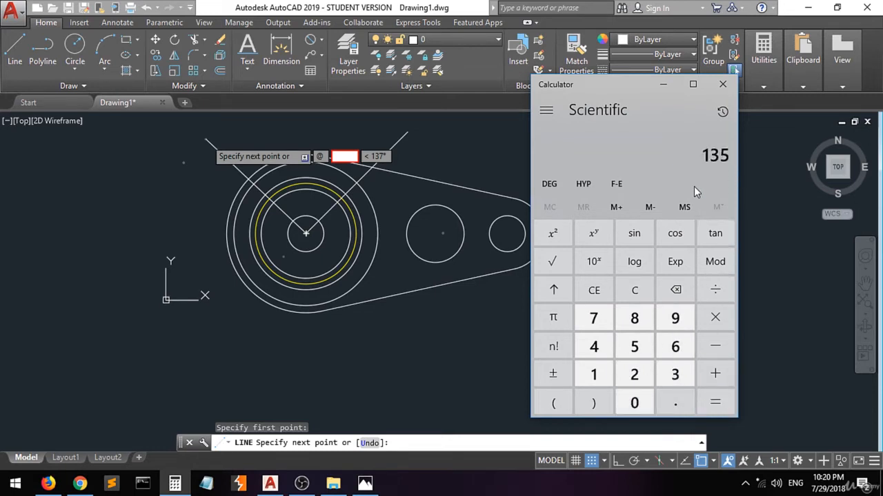
pyautogui.click(659, 86)
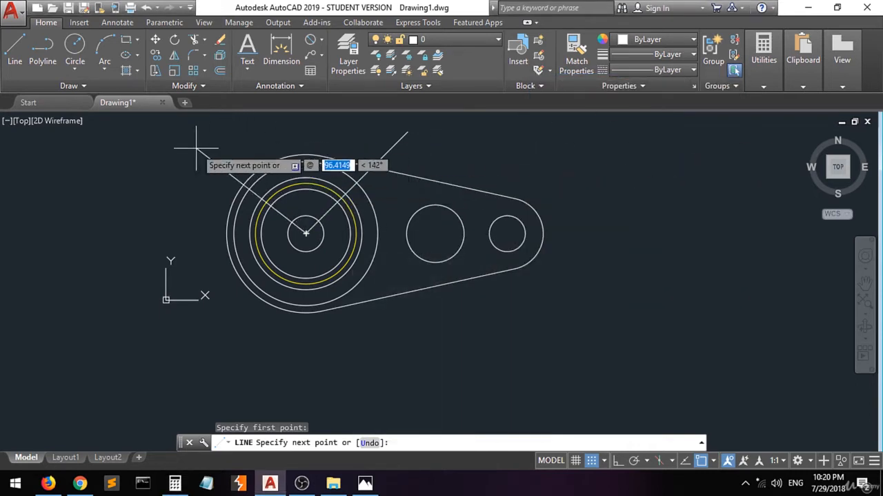
# Place the second line's endpoint at a relative distance of 135 and an angle of 135 degrees
pyautogui.write('135')
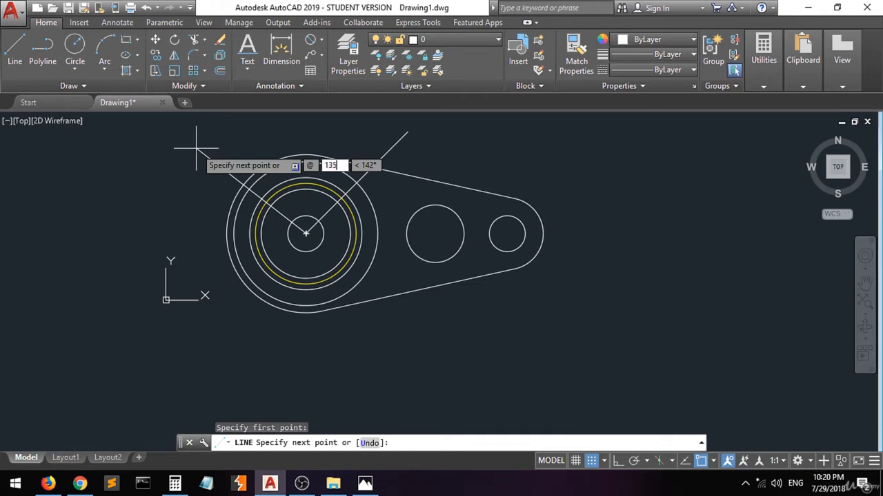
pyautogui.press('Tab')
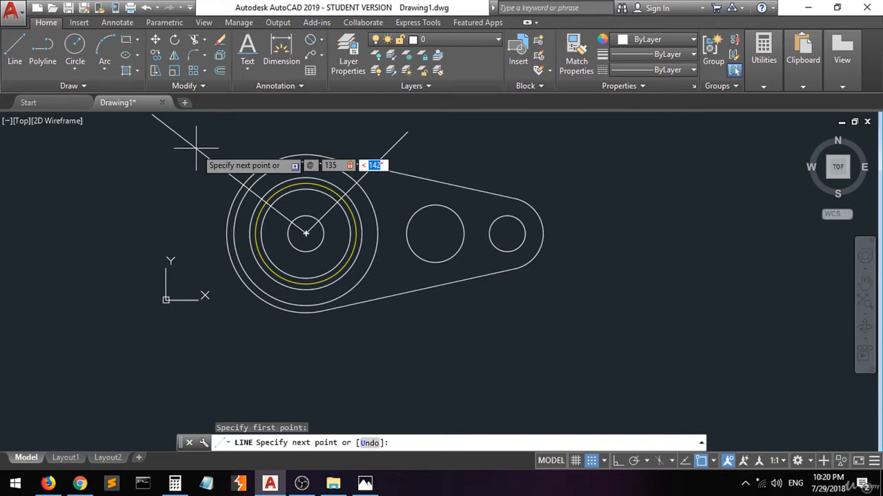
pyautogui.write('1')
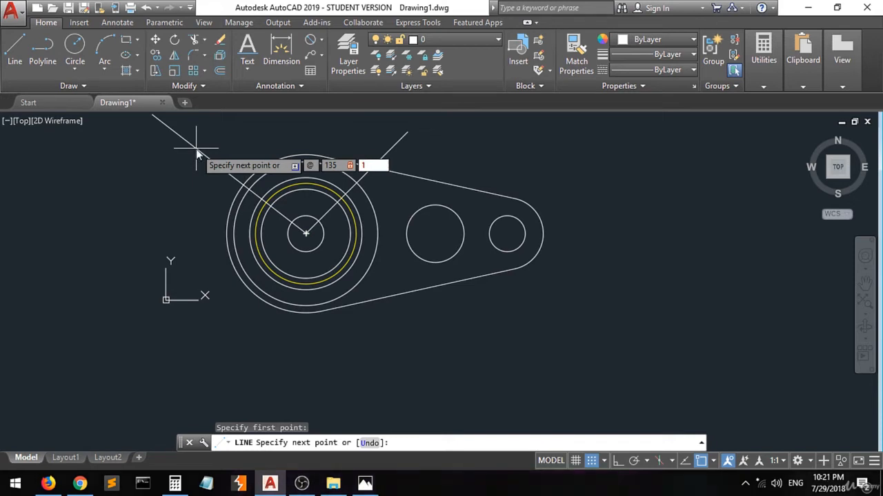
pyautogui.write('35')
pyautogui.press('Return')
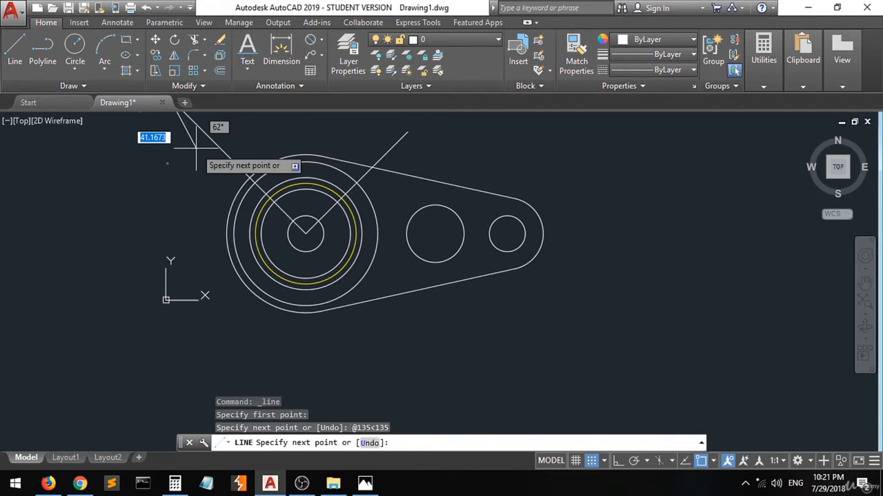
# Add a short segment from the outer end of the 135-degree line and finish the line
pyautogui.scroll(-5, 169, 211)
pyautogui.click(145, 161)
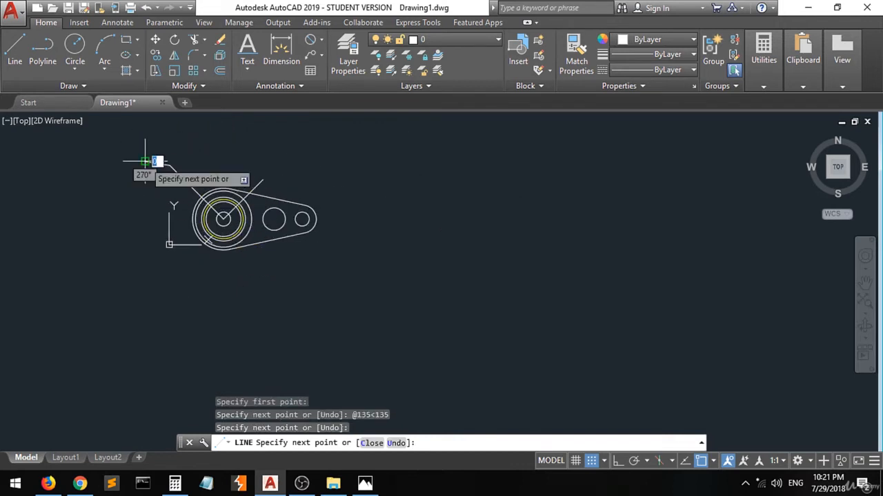
pyautogui.press('Return')
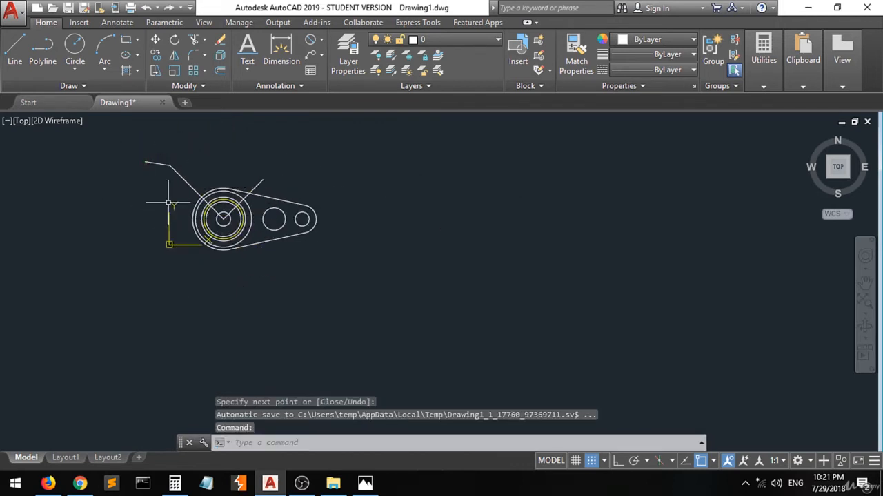
# Measure the angle between the 45- and 135-degree lines with an angular dimension above the large end, and erase that dimension
pyautogui.scroll(2, 178, 207)
pyautogui.scroll(2, 250, 215)
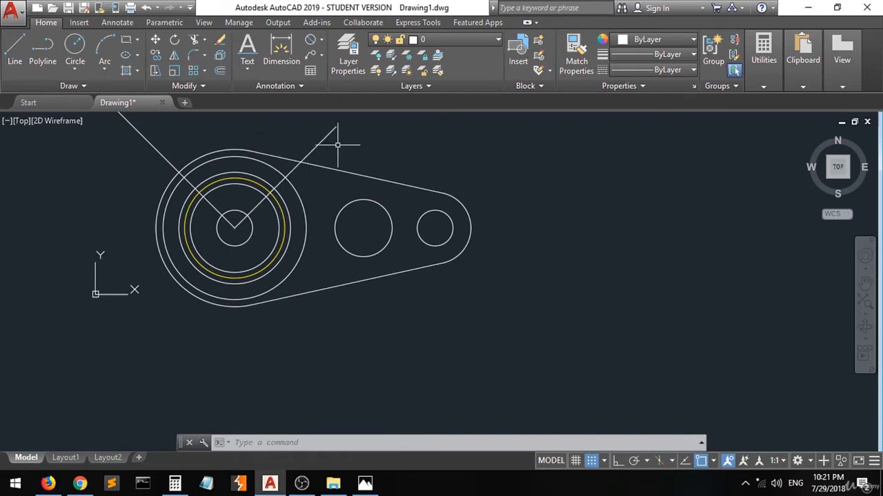
pyautogui.click(320, 40)
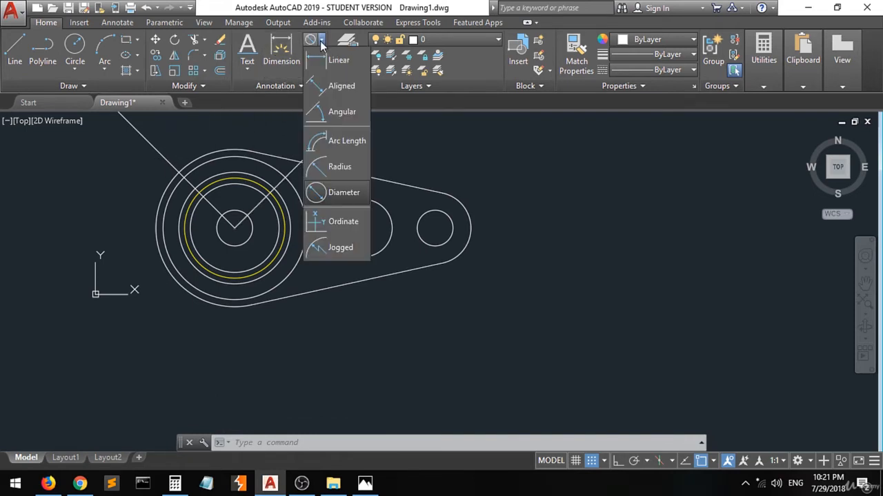
pyautogui.click(338, 113)
pyautogui.click(330, 140)
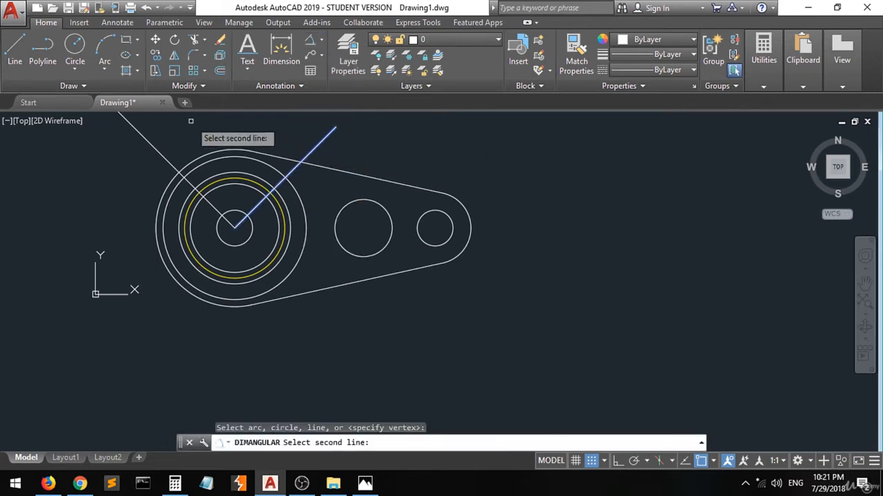
pyautogui.click(152, 144)
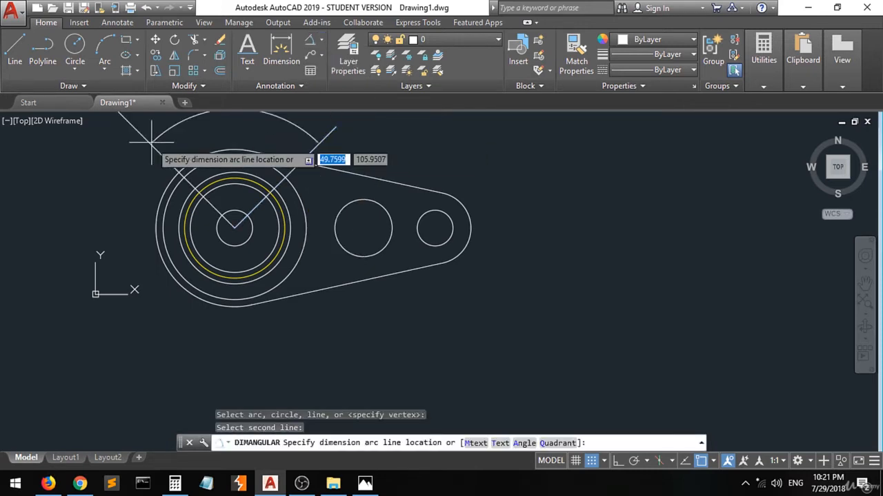
pyautogui.click(235, 136)
pyautogui.scroll(4, 234, 136)
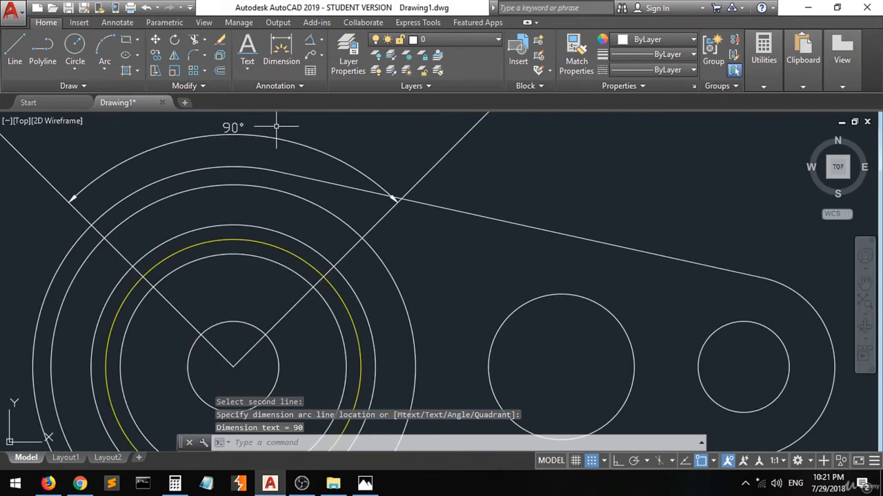
pyautogui.click(304, 127)
pyautogui.click(219, 146)
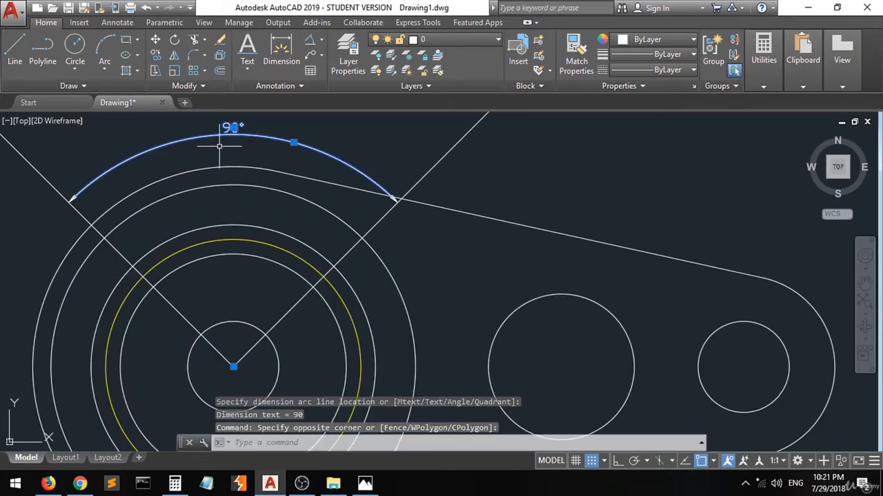
pyautogui.press('Delete')
pyautogui.scroll(-4, 215, 144)
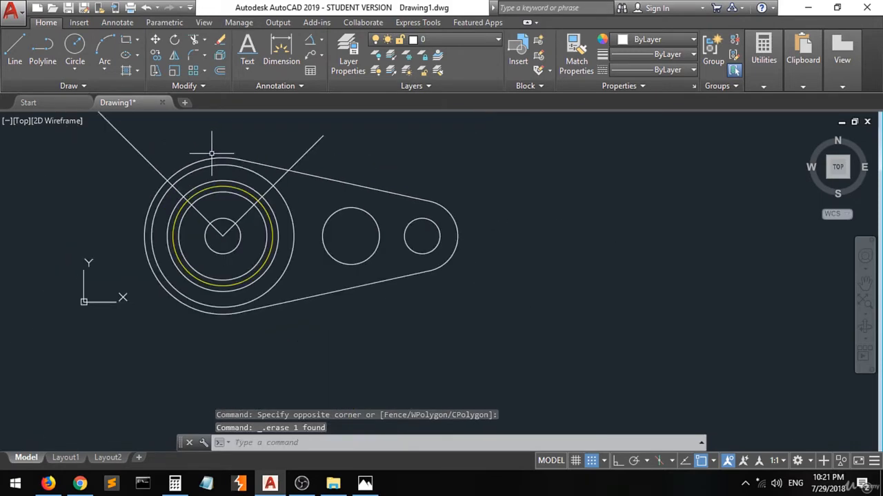
# Switch to the reference photo in Photos and underline the Ø16 slot-end diameter
pyautogui.scroll(2, 224, 231)
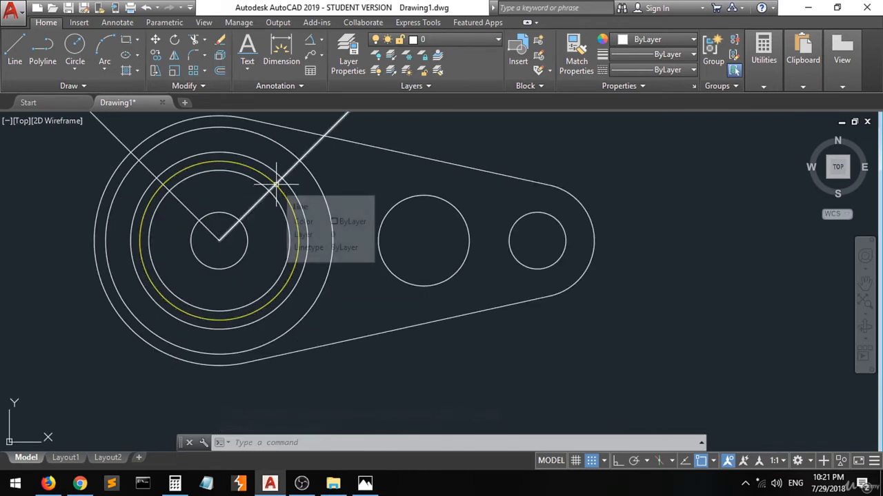
pyautogui.scroll(2, 275, 185)
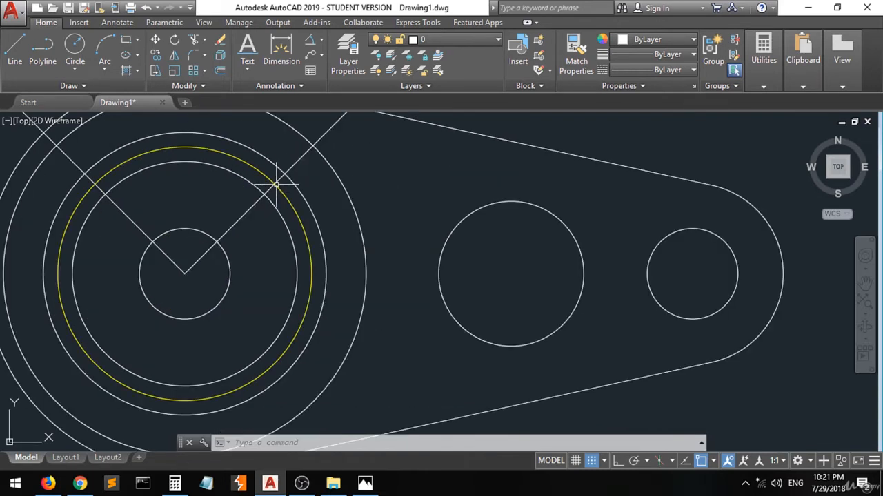
pyautogui.click(74, 52)
pyautogui.click(365, 483)
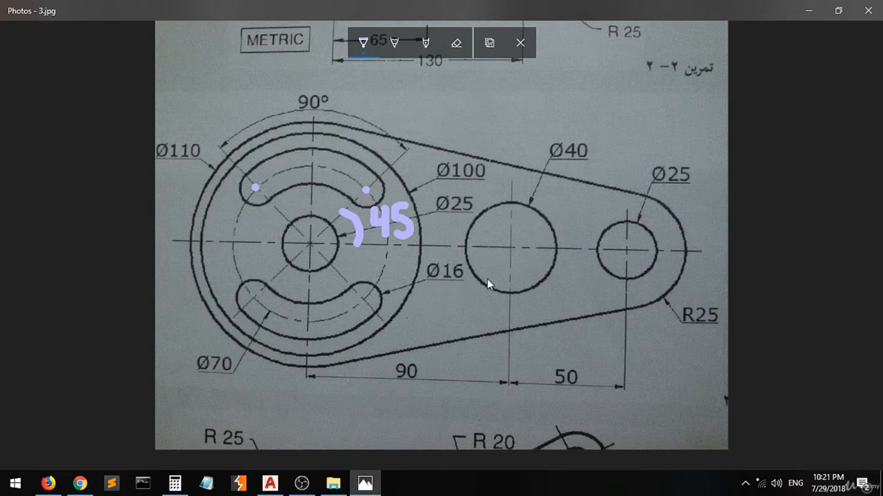
pyautogui.moveTo(448, 282); pyautogui.dragTo(474, 283)
# Switch to AutoCAD and draw a 16-diameter circle centered where the 45-degree line crosses the yellow circle
pyautogui.click(270, 483)
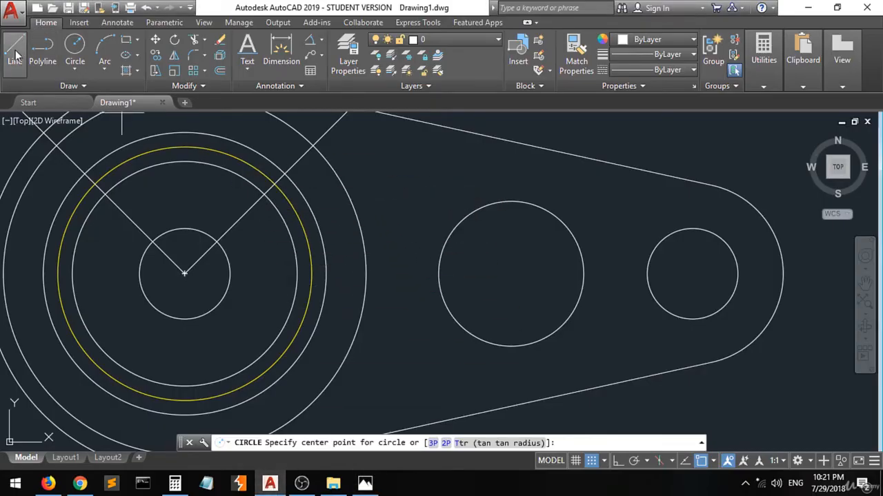
pyautogui.click(75, 46)
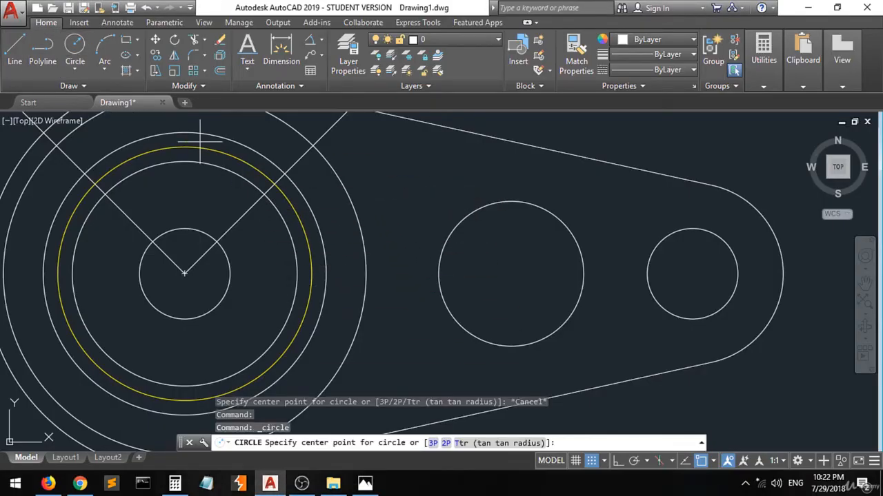
pyautogui.click(275, 184)
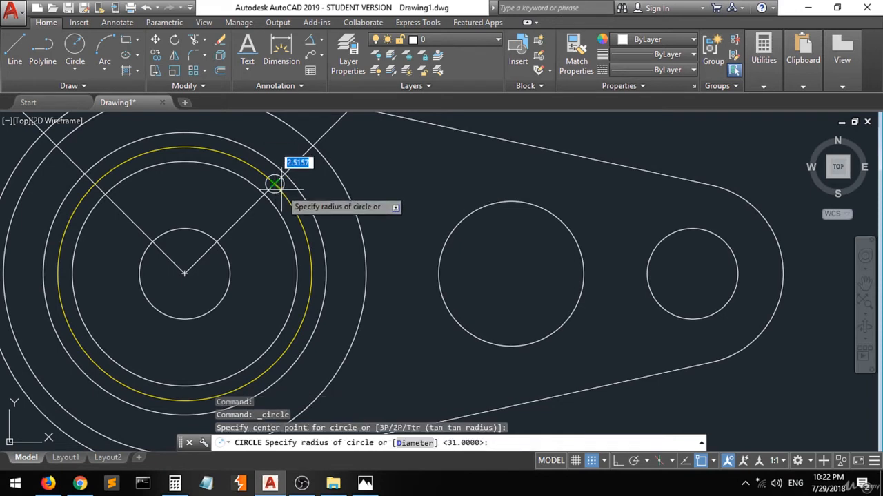
pyautogui.write('d')
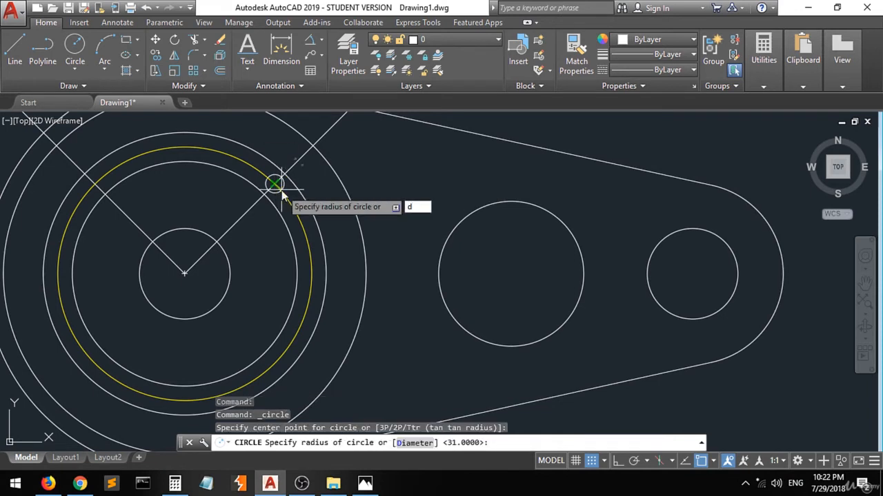
pyautogui.press('Return')
pyautogui.write('16')
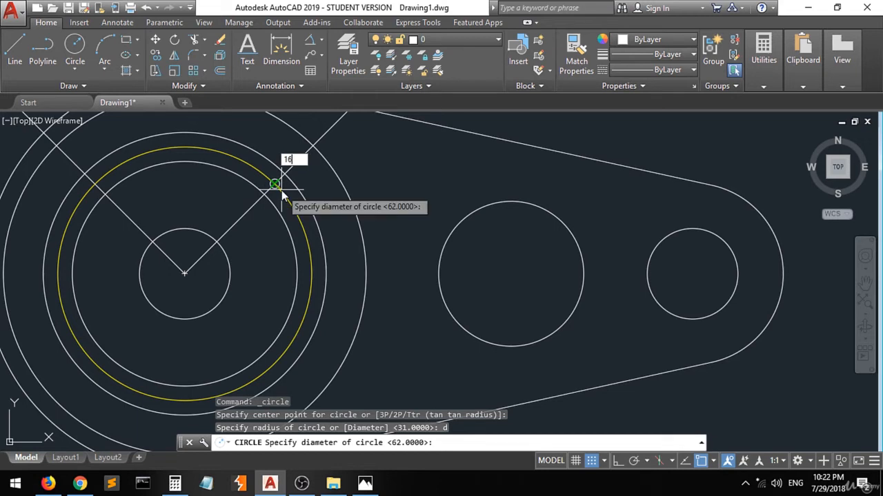
pyautogui.press('Return')
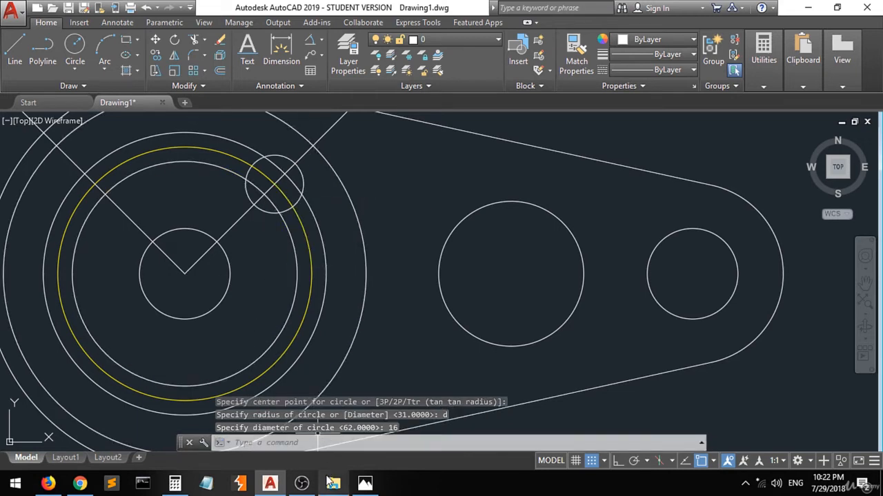
# Review the slots on the reference photo, and in AutoCAD measure the gap between the two white circles flanking the yellow circle
pyautogui.moveTo(333, 484)
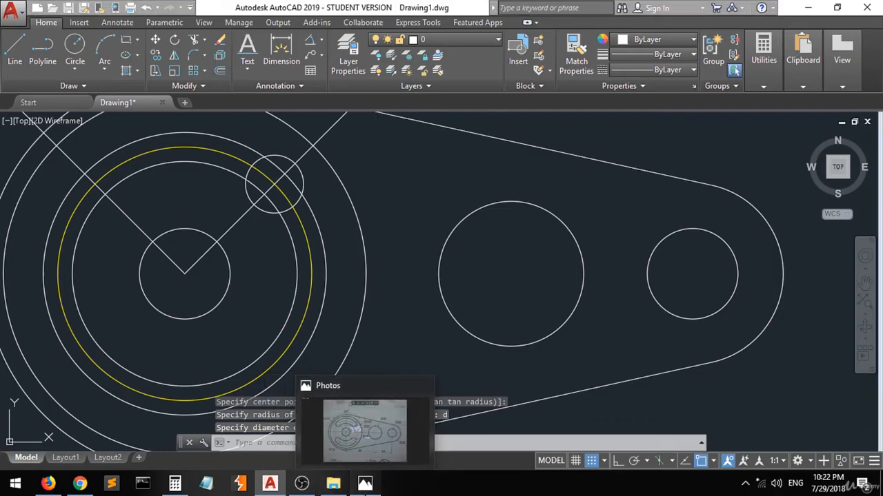
pyautogui.click(364, 483)
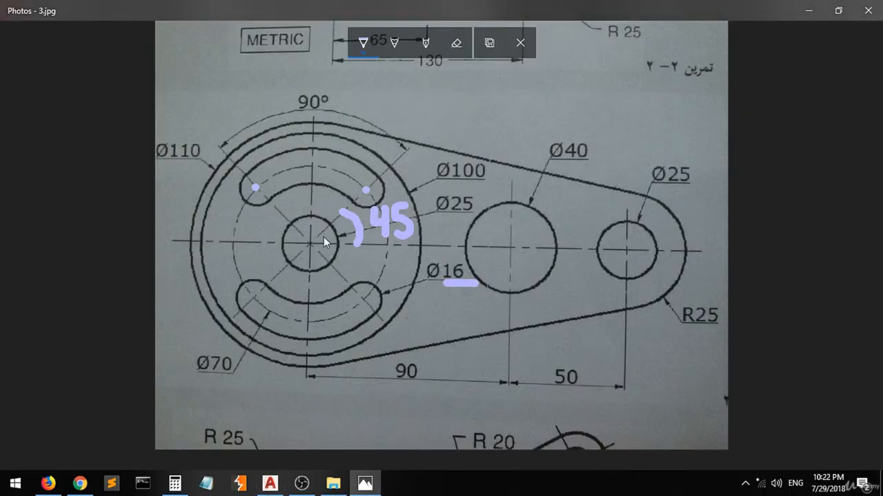
pyautogui.click(365, 484)
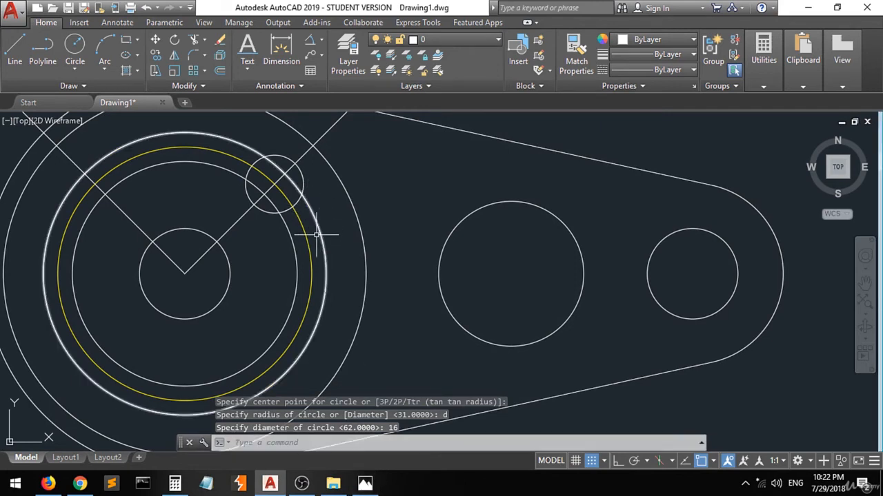
pyautogui.click(321, 40)
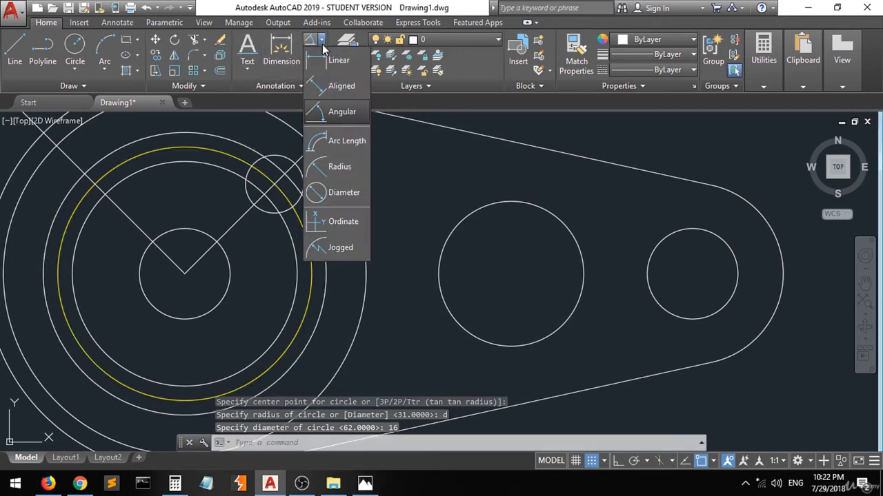
pyautogui.click(323, 67)
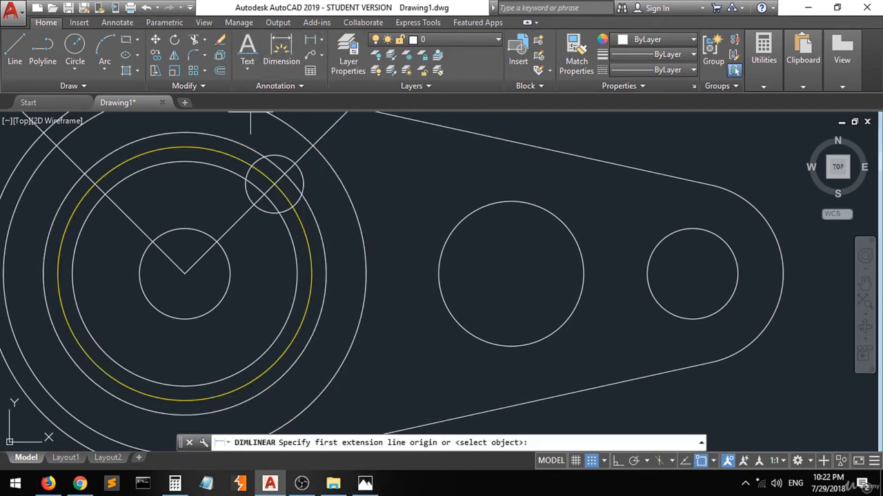
pyautogui.click(311, 275)
pyautogui.click(325, 274)
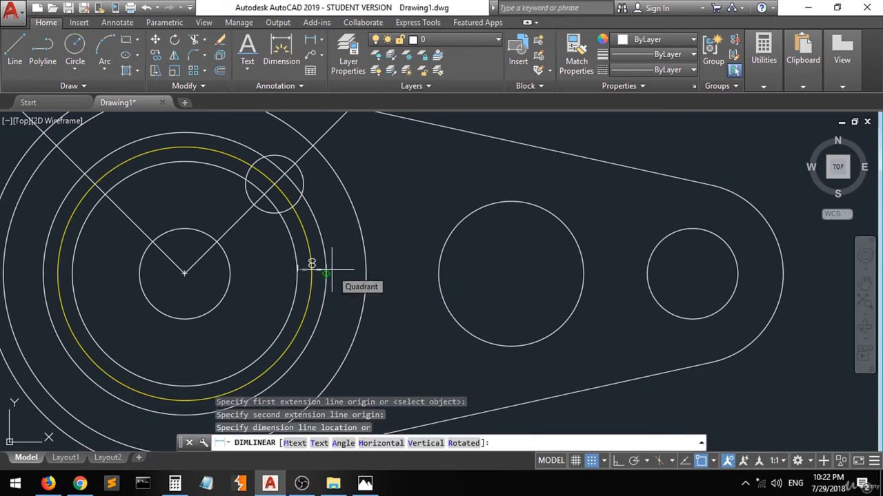
pyautogui.press('Escape')
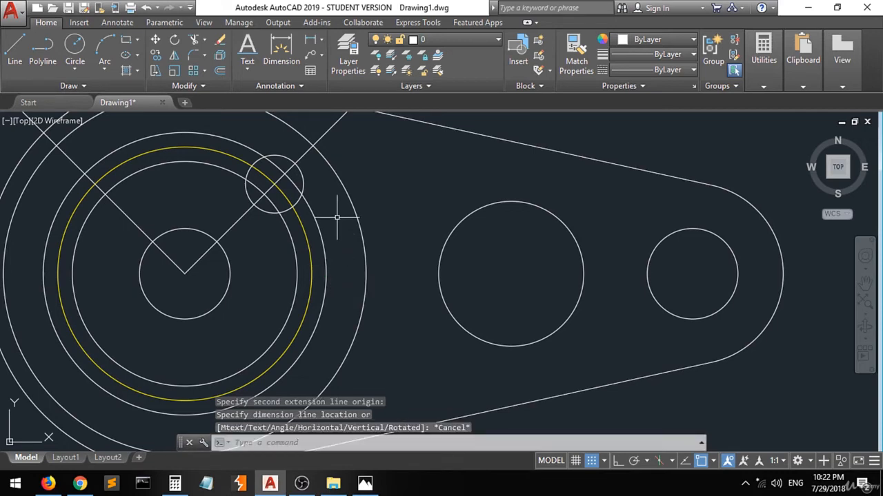
# Erase the two white circles directly inside and outside the yellow circle
pyautogui.click(324, 246)
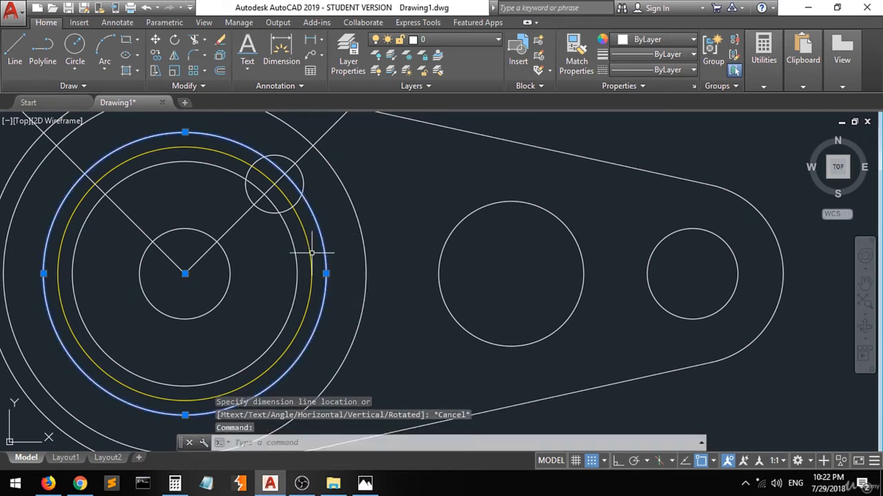
pyautogui.click(296, 250)
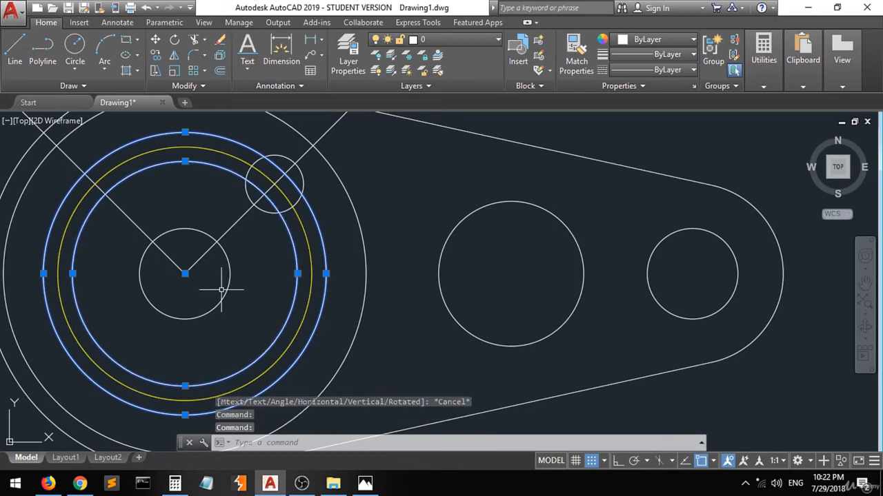
pyautogui.press('Delete')
# Erase the short stray segment at the outer end of the 135-degree line
pyautogui.scroll(-4, 235, 306)
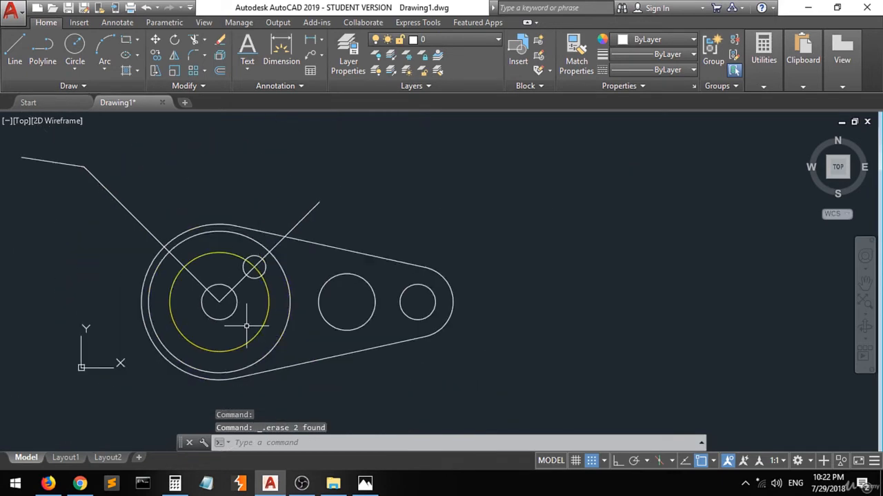
pyautogui.click(66, 164)
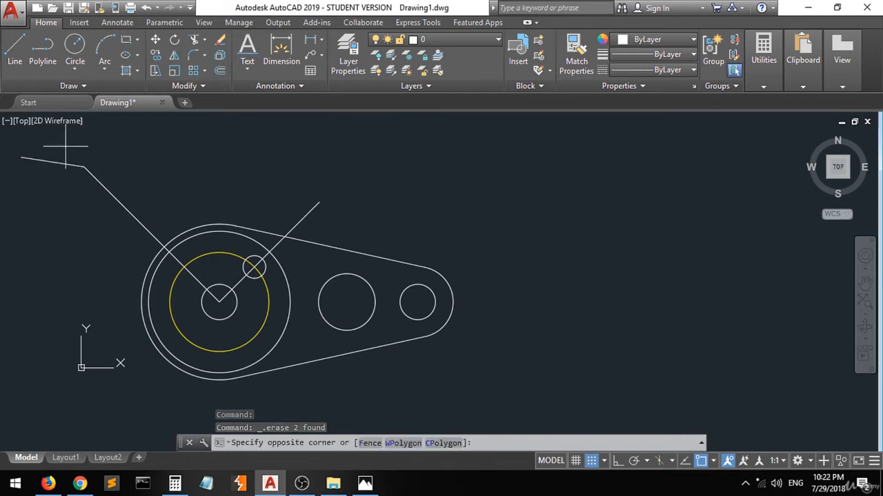
pyautogui.click(37, 178)
pyautogui.press('Delete')
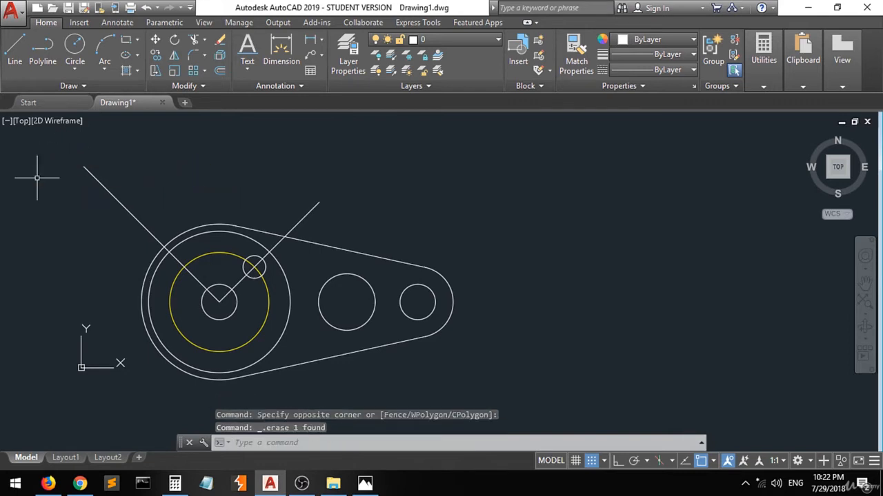
# Draw a 16-diameter circle centered where the 135-degree line crosses the yellow circle
pyautogui.scroll(2, 231, 283)
pyautogui.click(75, 51)
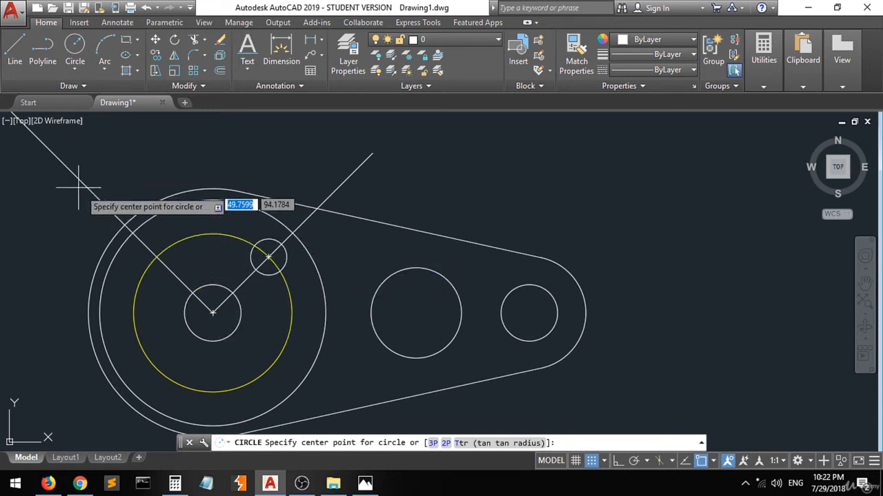
pyautogui.click(157, 256)
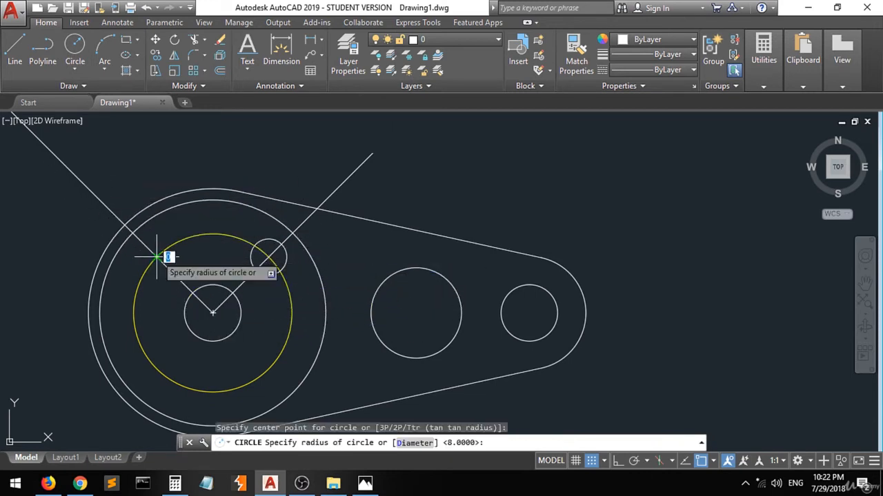
pyautogui.write('d')
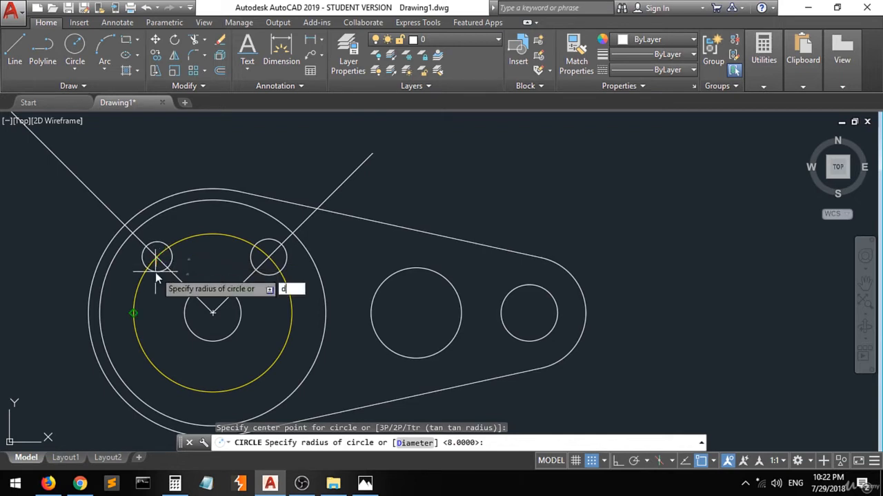
pyautogui.press('Return')
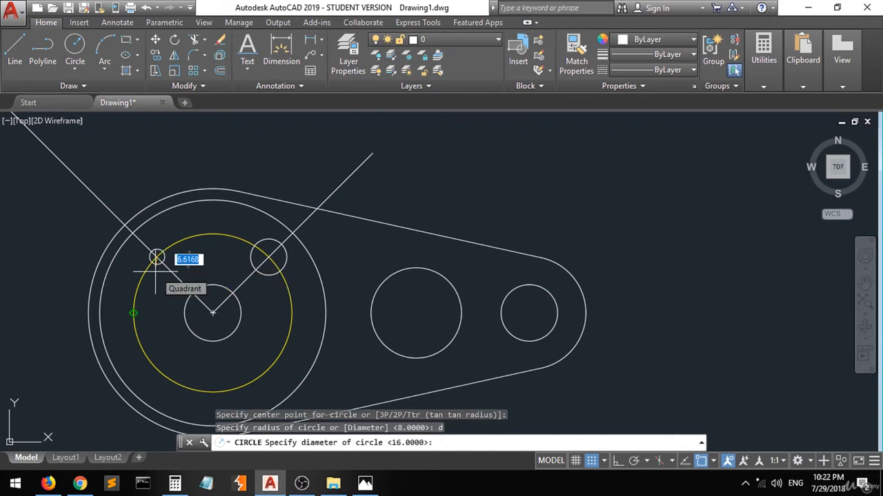
pyautogui.write('16')
pyautogui.press('Return')
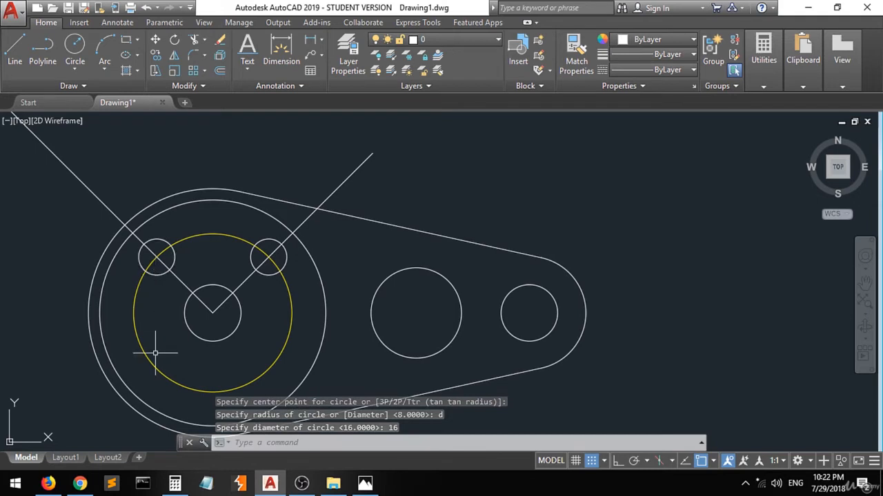
# Erase the two angled construction lines that run from the hub center through the slot-end circles
pyautogui.click(309, 215)
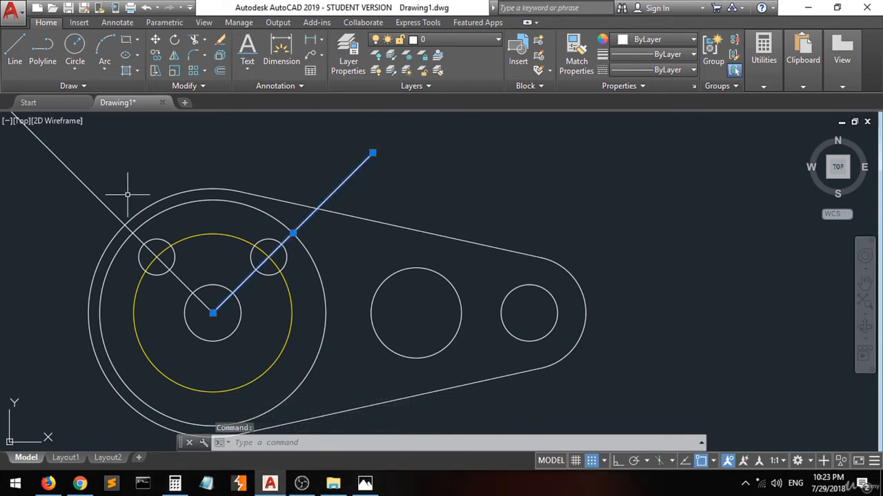
pyautogui.click(84, 178)
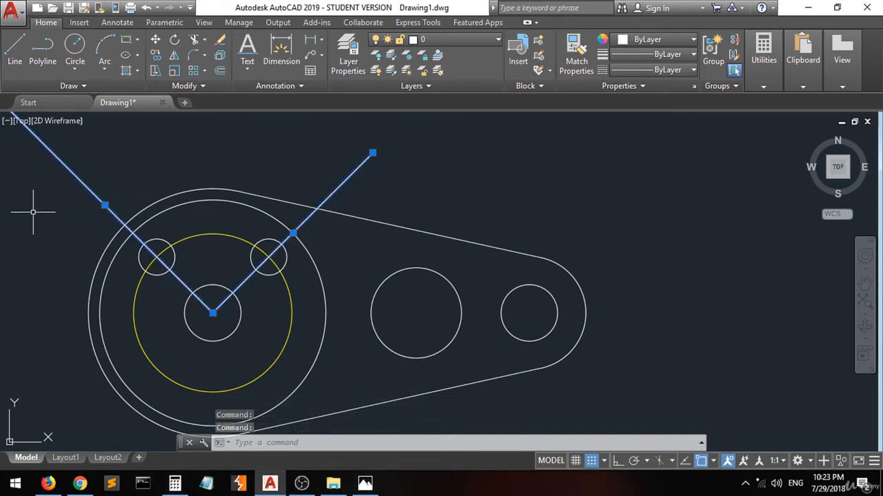
pyautogui.press('Delete')
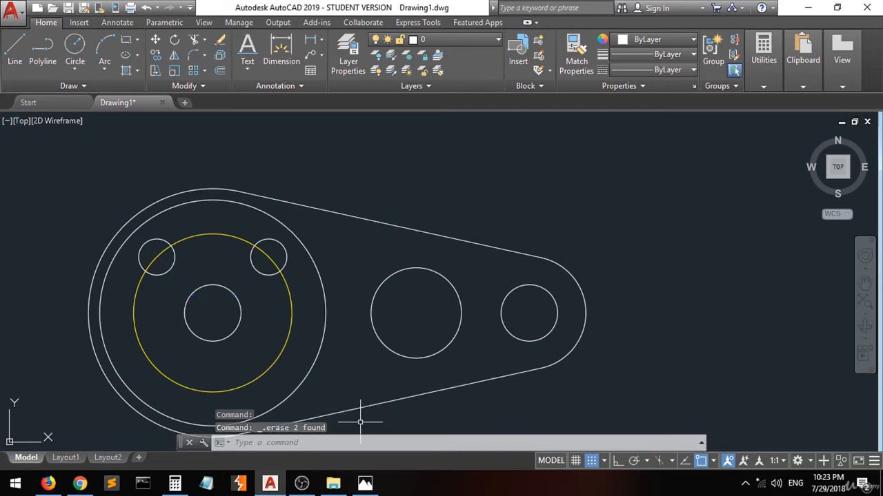
# Check the slot shape on the reference photo, and in AutoCAD replace the Quadrant object snap with Tangent
pyautogui.click(364, 483)
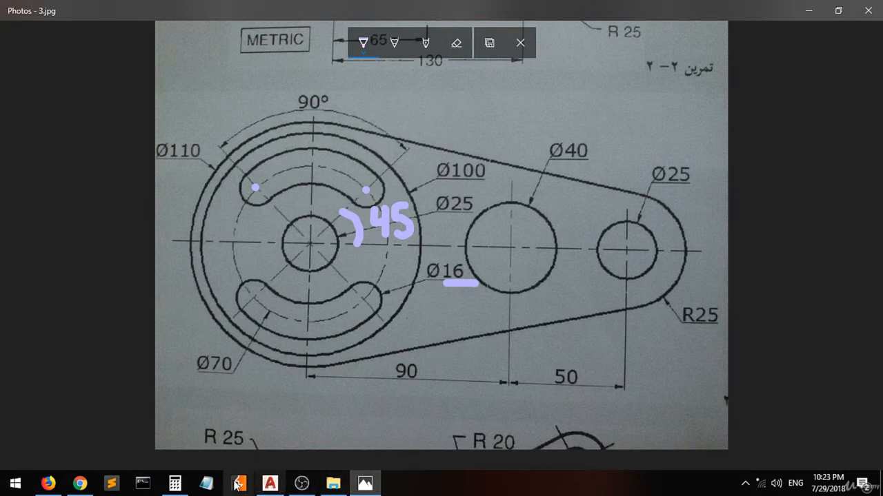
pyautogui.click(271, 484)
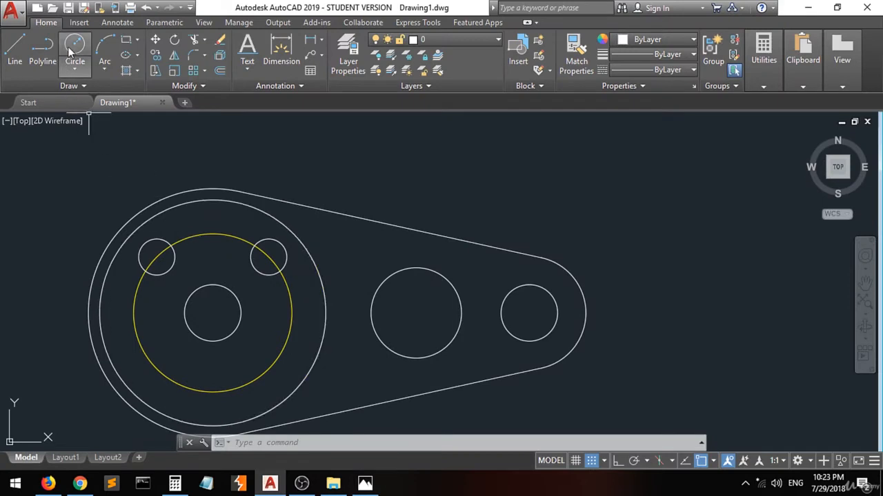
pyautogui.click(103, 72)
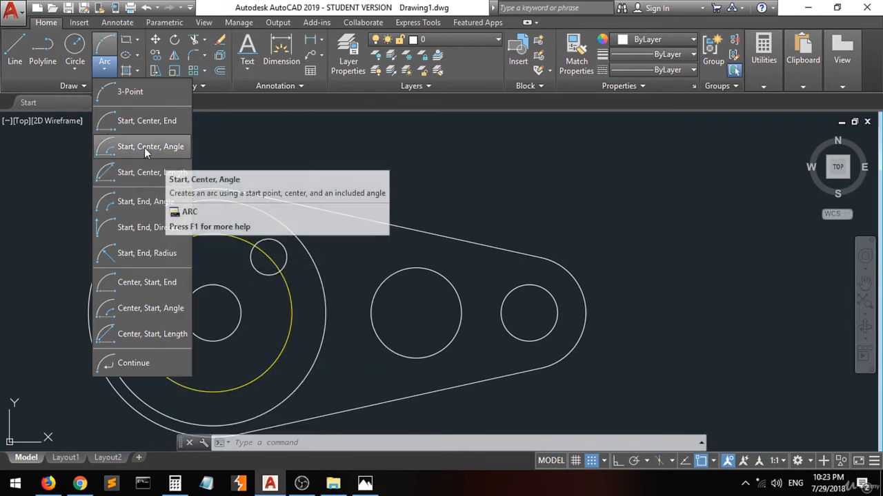
pyautogui.click(145, 147)
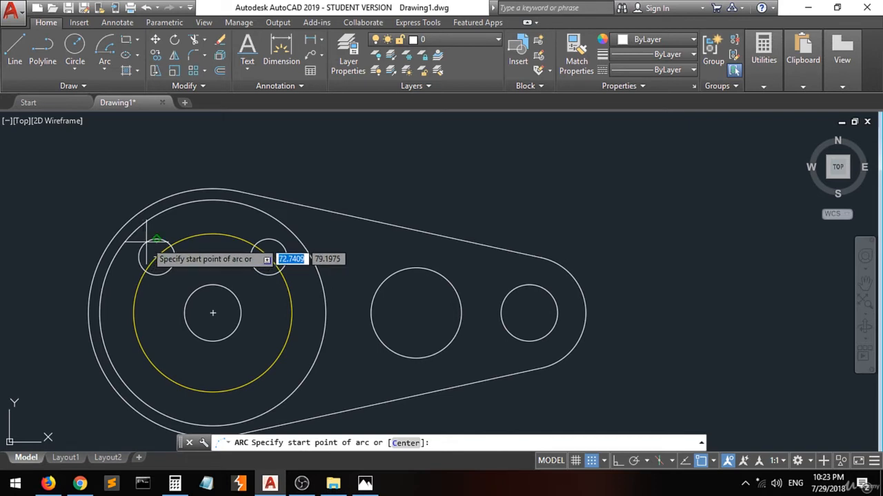
pyautogui.click(713, 461)
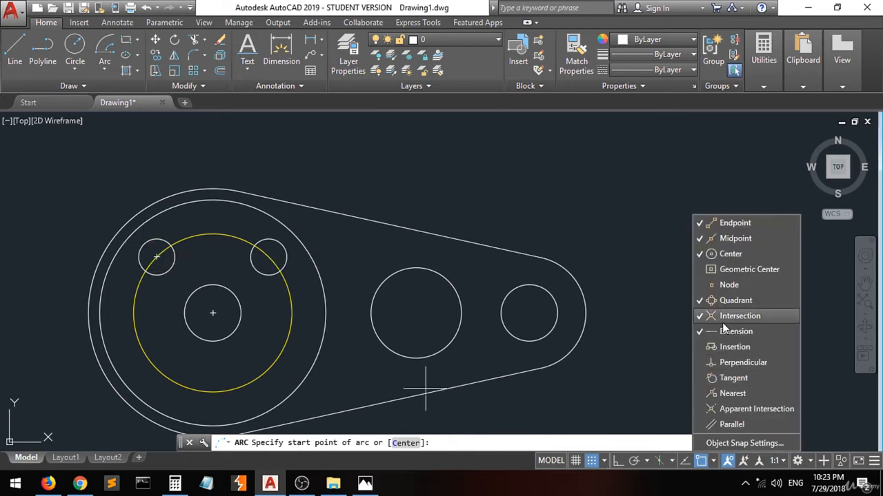
pyautogui.click(732, 302)
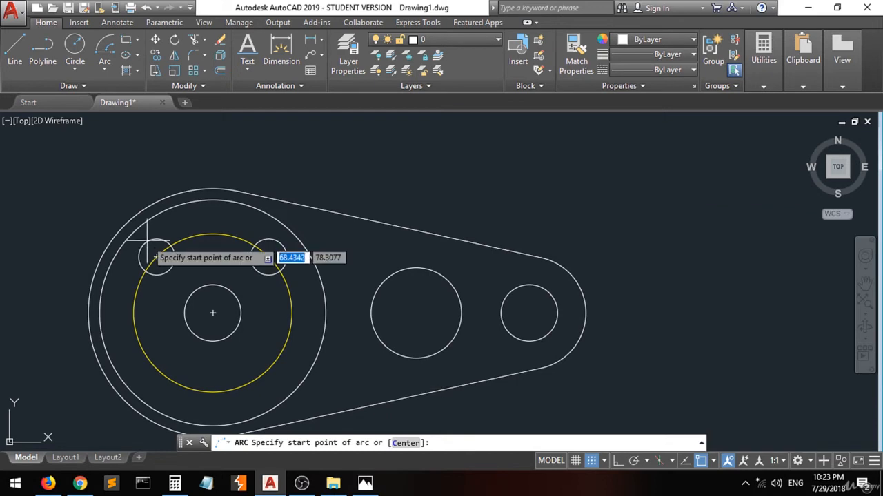
pyautogui.scroll(4, 146, 245)
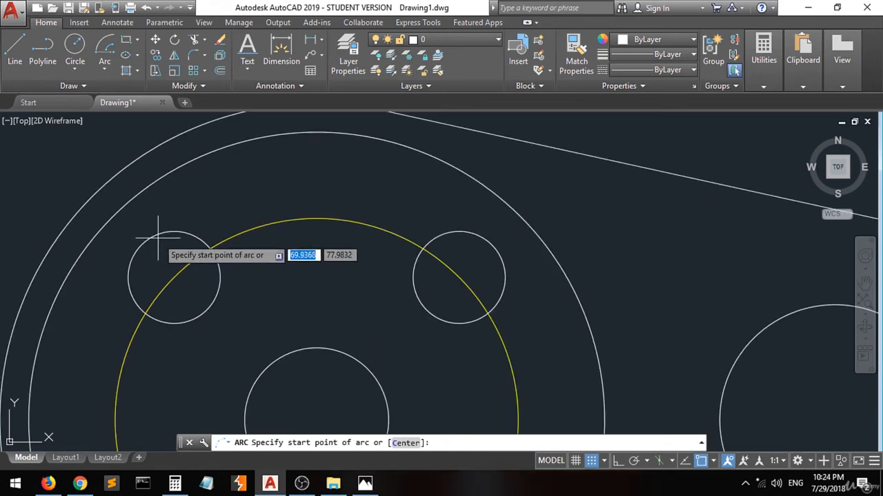
pyautogui.click(104, 69)
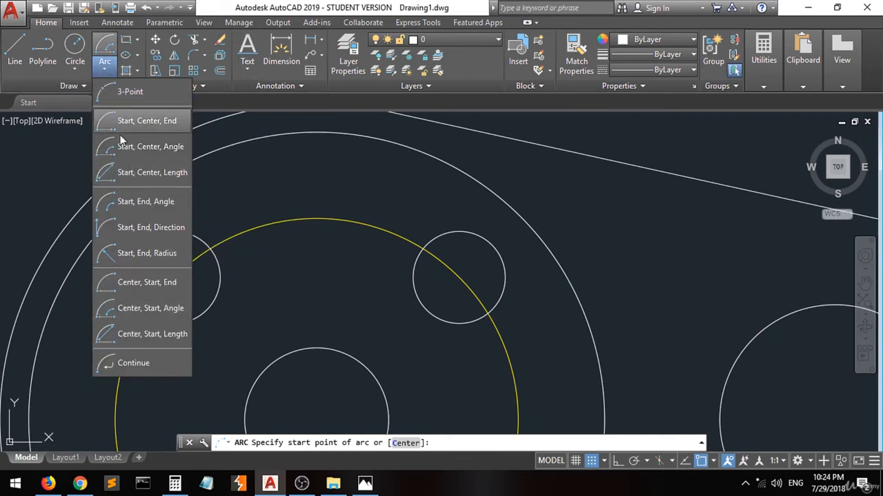
pyautogui.click(103, 73)
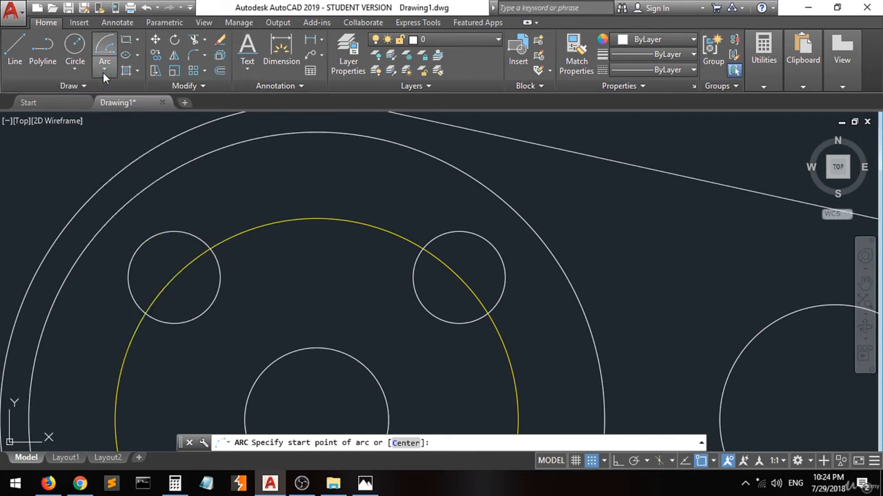
pyautogui.click(79, 71)
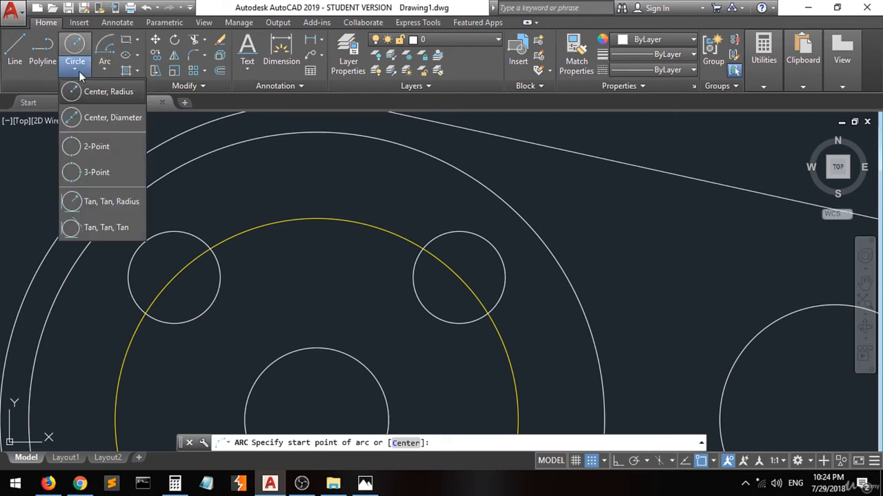
pyautogui.click(105, 71)
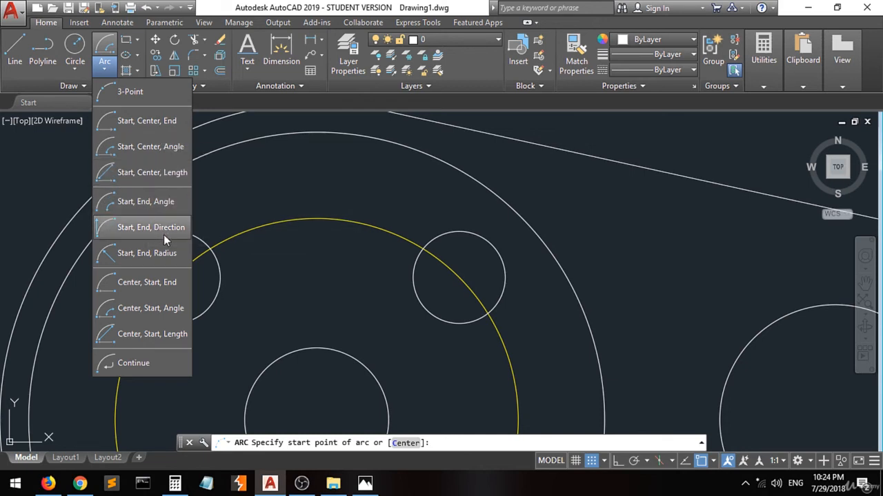
pyautogui.click(115, 255)
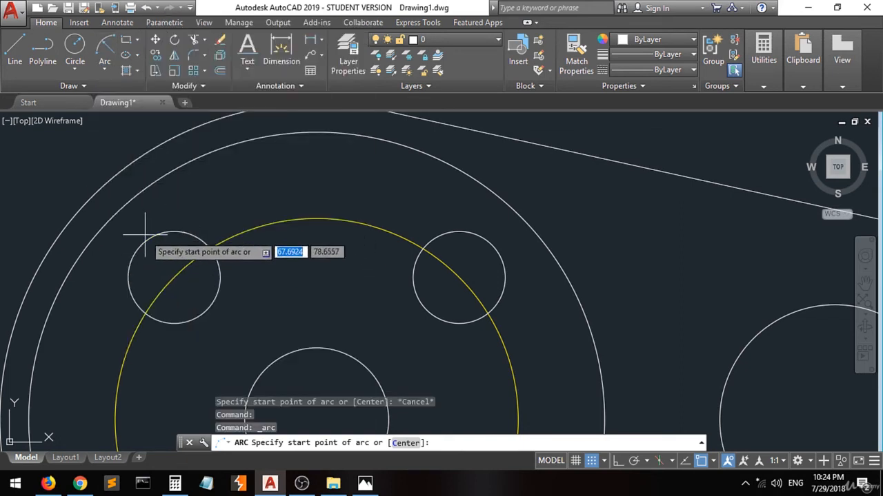
pyautogui.scroll(-4, 155, 234)
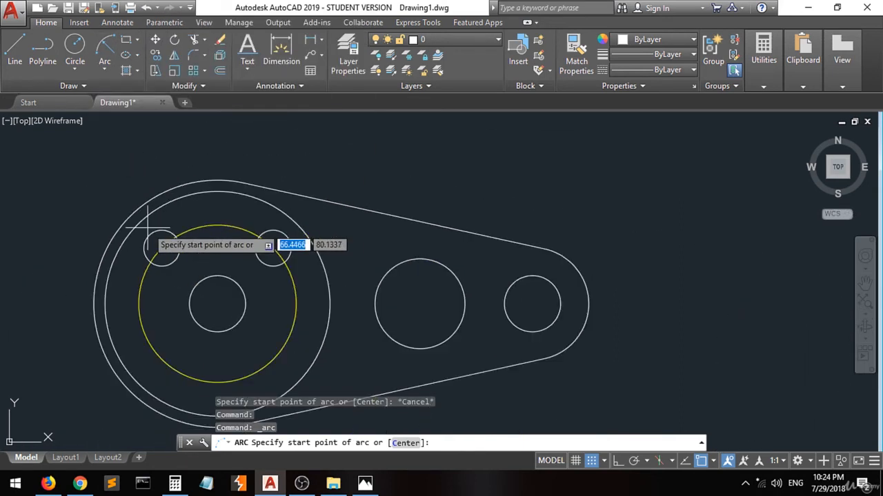
# Start a Center, Start, Length arc centered on the yellow circle's center, with the Center and Quadrant object snaps enabled
pyautogui.click(105, 74)
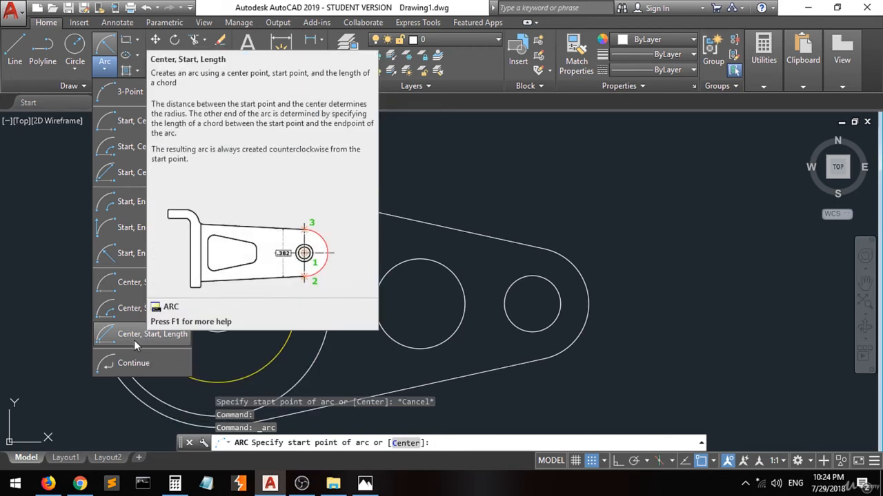
pyautogui.click(134, 340)
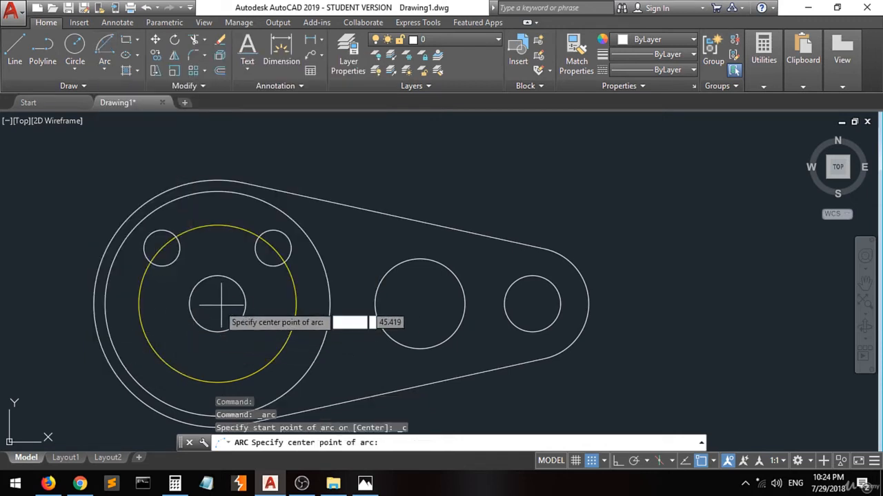
pyautogui.click(713, 461)
pyautogui.click(728, 255)
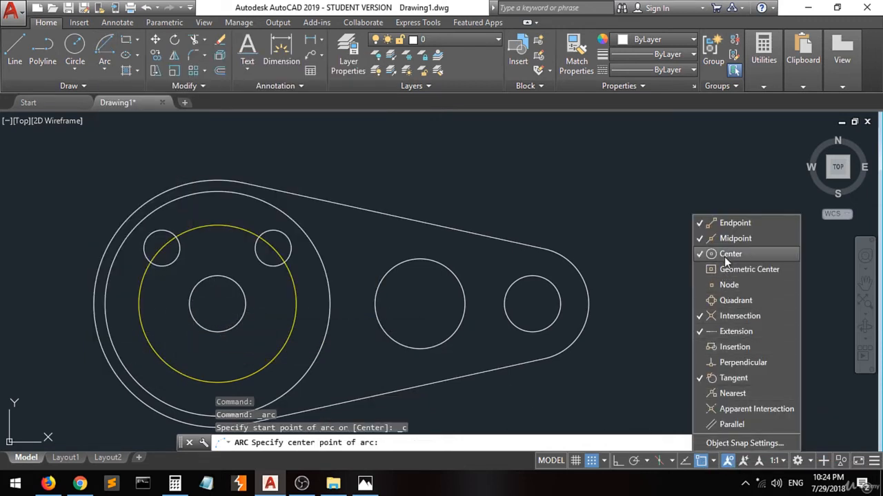
pyautogui.click(255, 305)
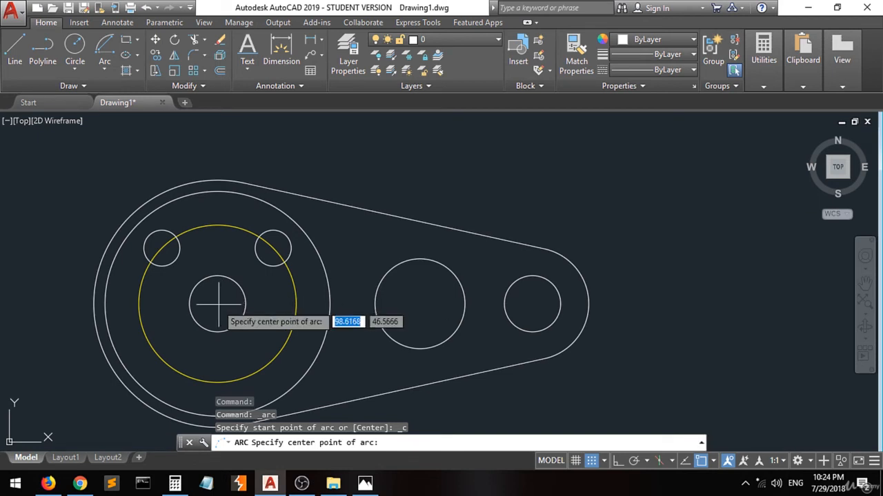
pyautogui.click(216, 303)
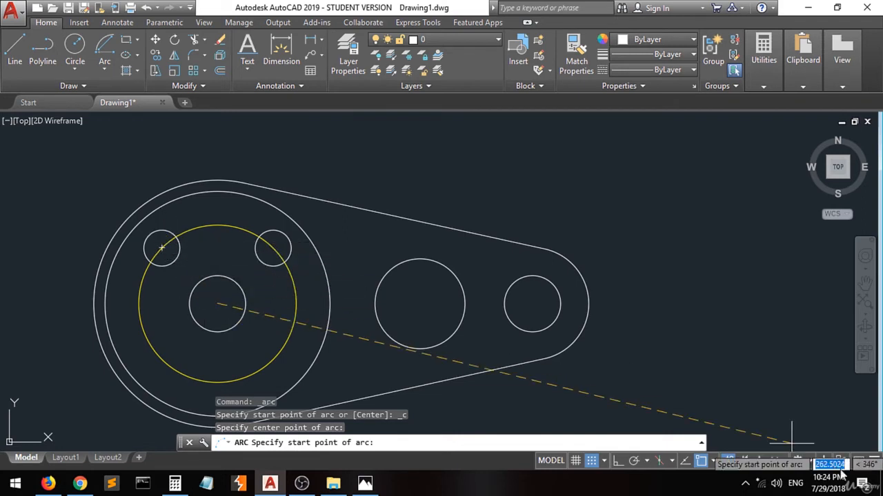
# Disable the Center and Quadrant object snaps, keeping Tangent enabled
pyautogui.click(714, 461)
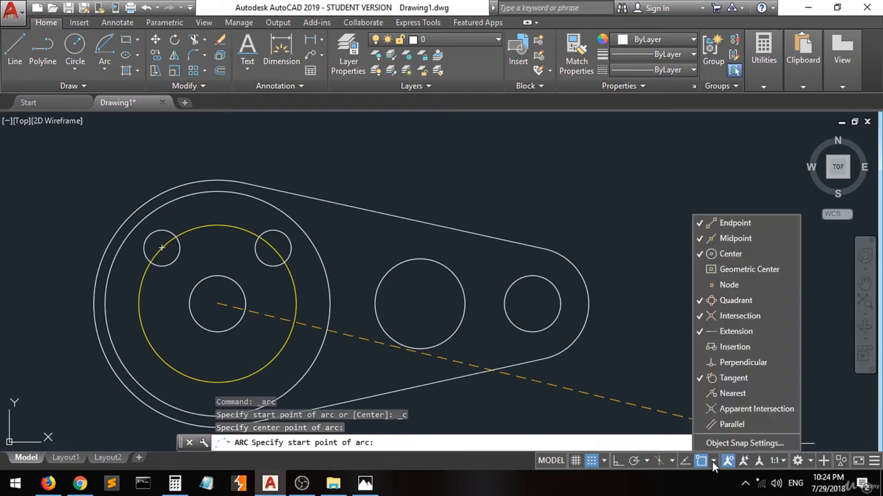
pyautogui.click(722, 259)
pyautogui.click(723, 301)
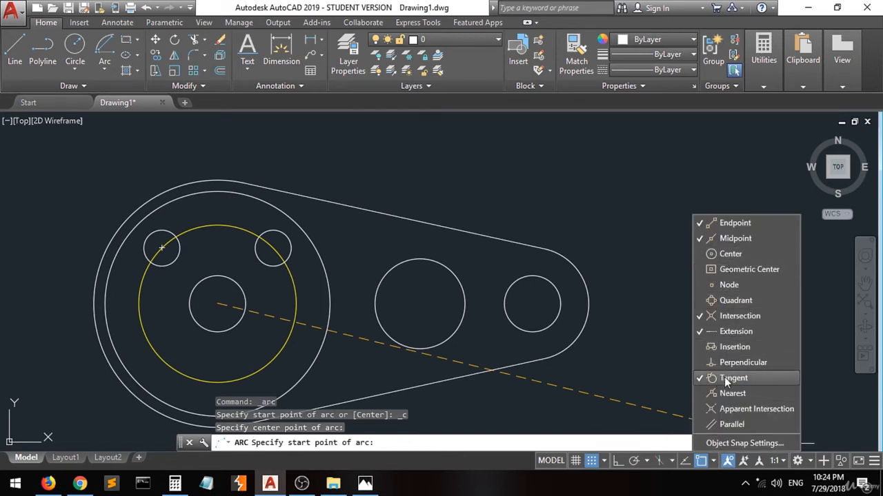
pyautogui.click(641, 365)
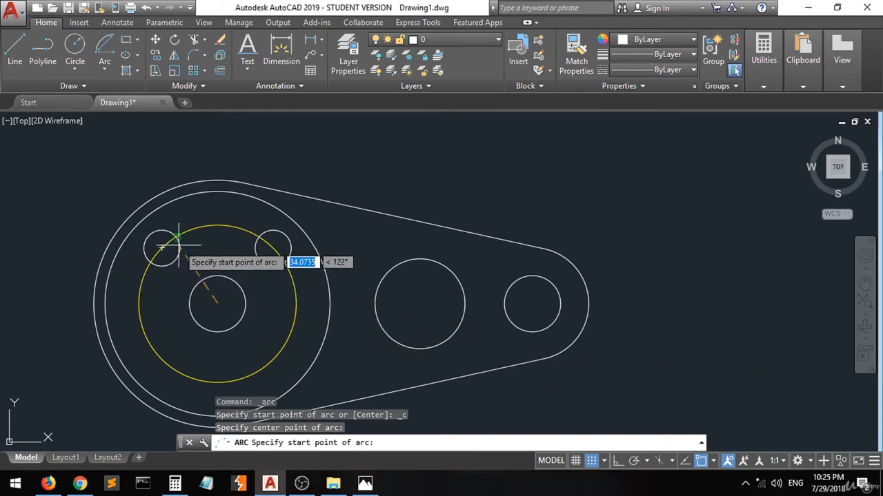
# Try to draw the slot arc from the inner side of the upper-left 16-diameter circle, spanning about 76 degrees
pyautogui.scroll(5, 155, 231)
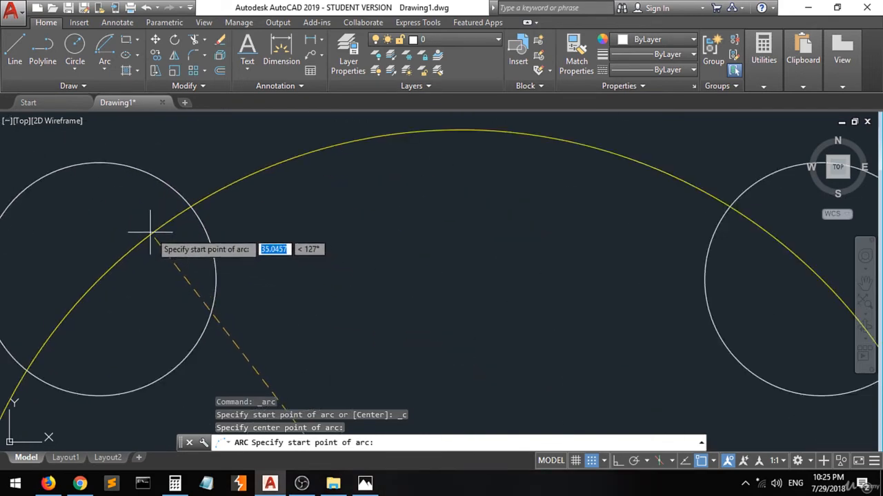
pyautogui.click(206, 262)
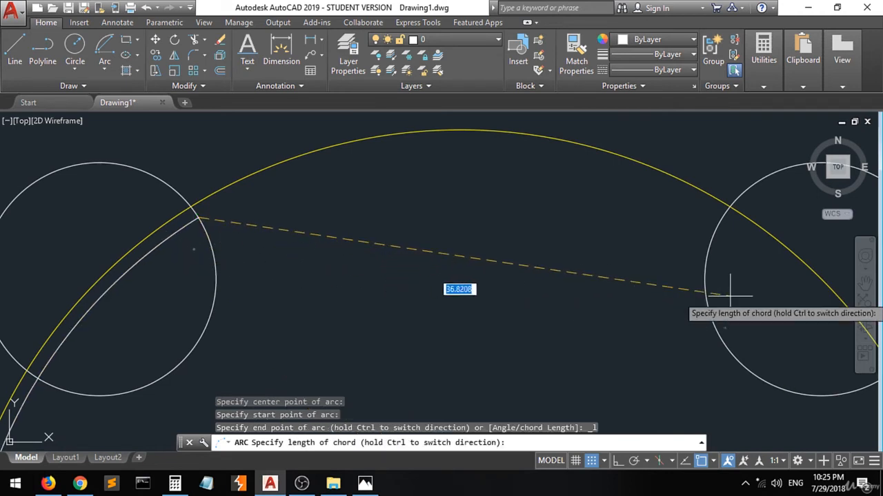
pyautogui.press('Escape')
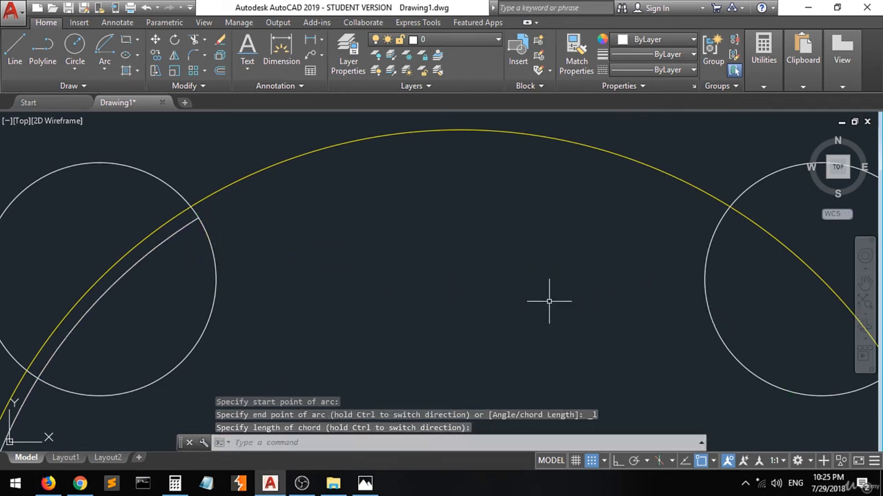
pyautogui.scroll(-5, 381, 286)
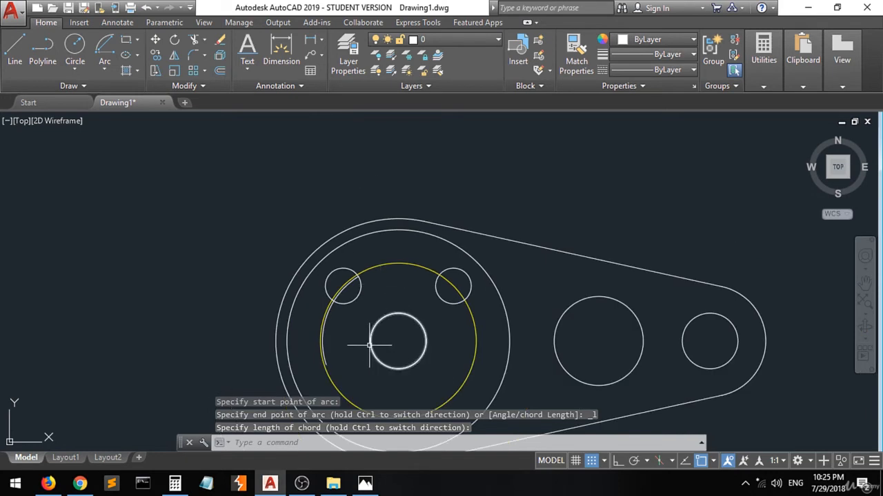
pyautogui.scroll(2, 366, 341)
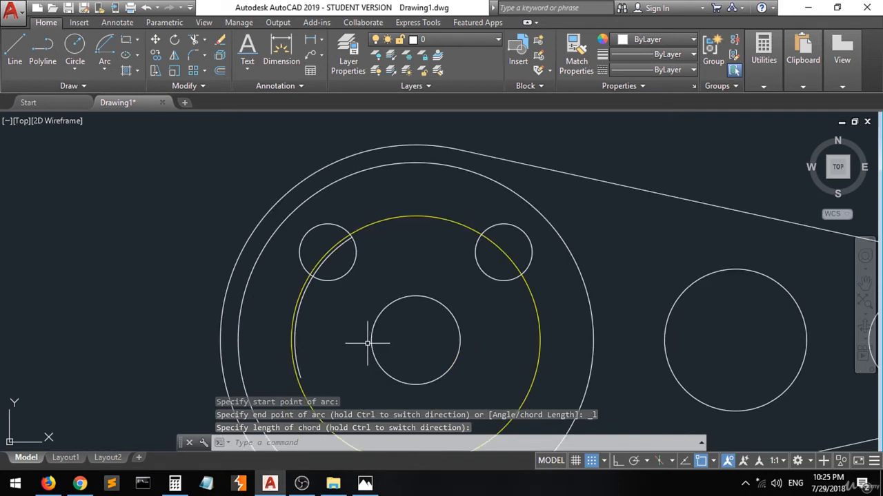
pyautogui.click(296, 326)
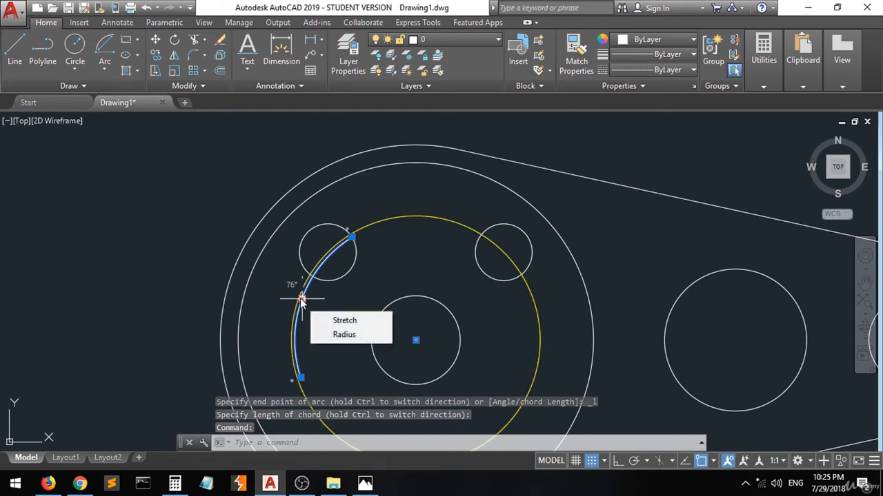
pyautogui.click(301, 298)
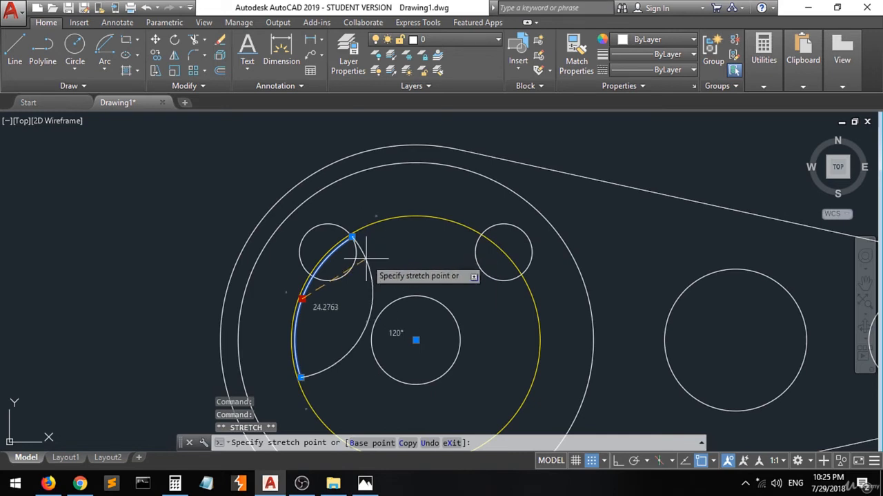
pyautogui.hotkey('ctrl', 'z')
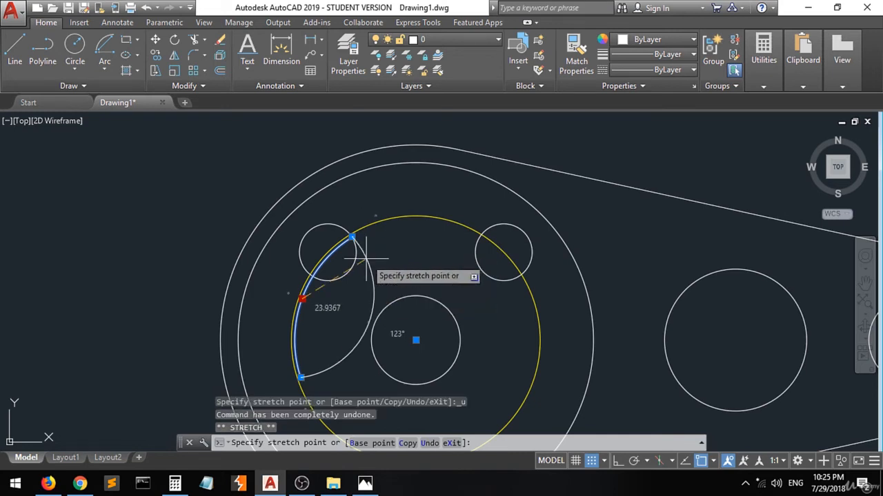
pyautogui.press('Escape')
pyautogui.press('Escape')
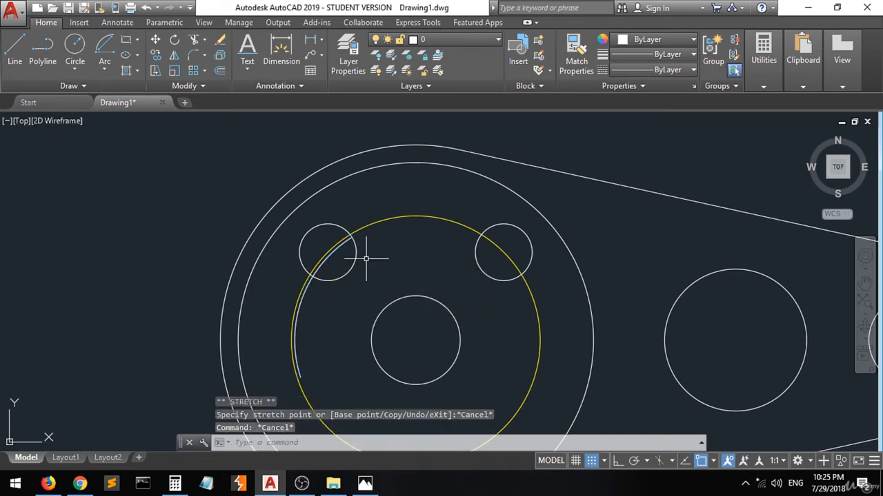
# Undo the grip edit and the arc drawn just inside the yellow circle
pyautogui.hotkey('ctrl', 'z')
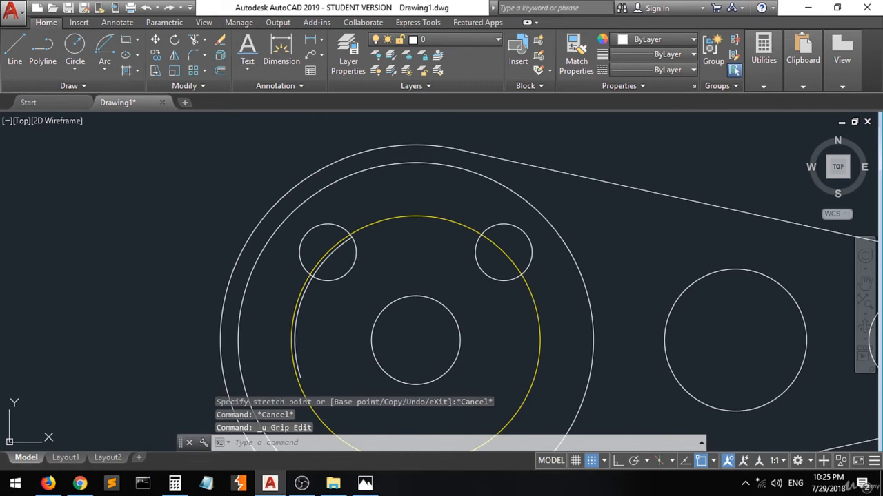
pyautogui.scroll(5, 366, 259)
pyautogui.hotkey('ctrl', 'z')
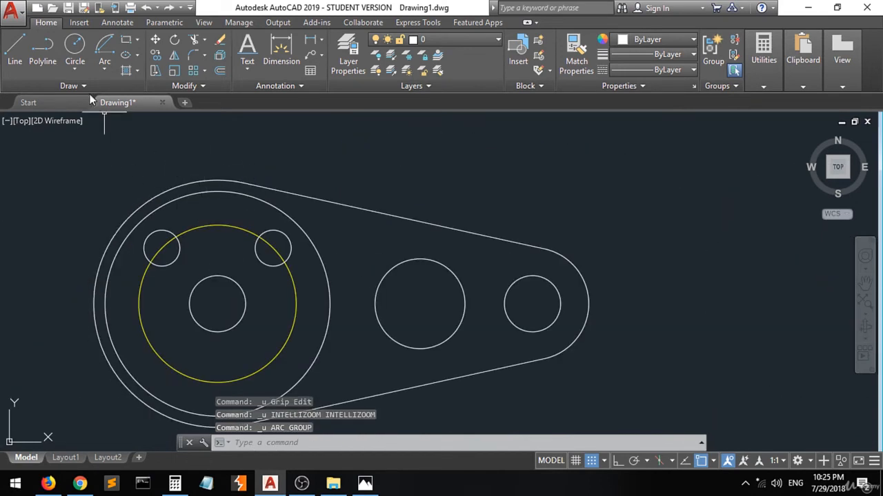
# Draw a circle from the yellow circle's center, tangent to the outer side of the upper-right 16-diameter circle, enabling Center snap only for the center point
pyautogui.click(75, 47)
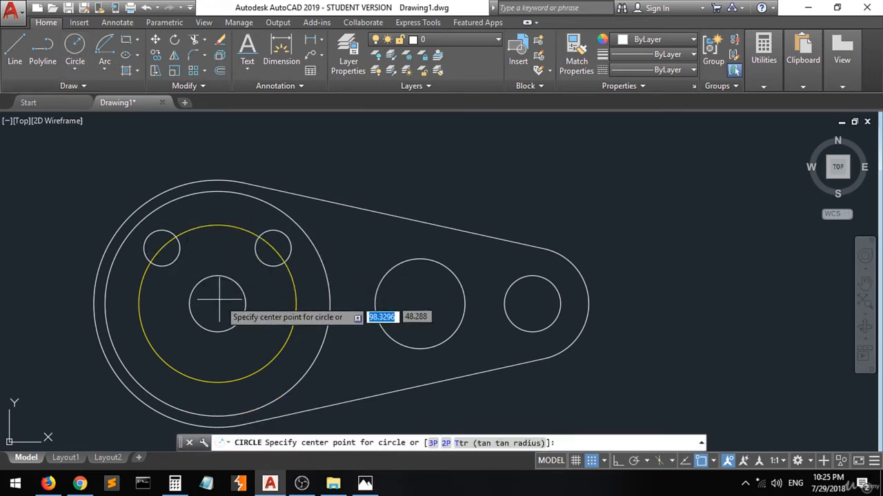
pyautogui.click(715, 462)
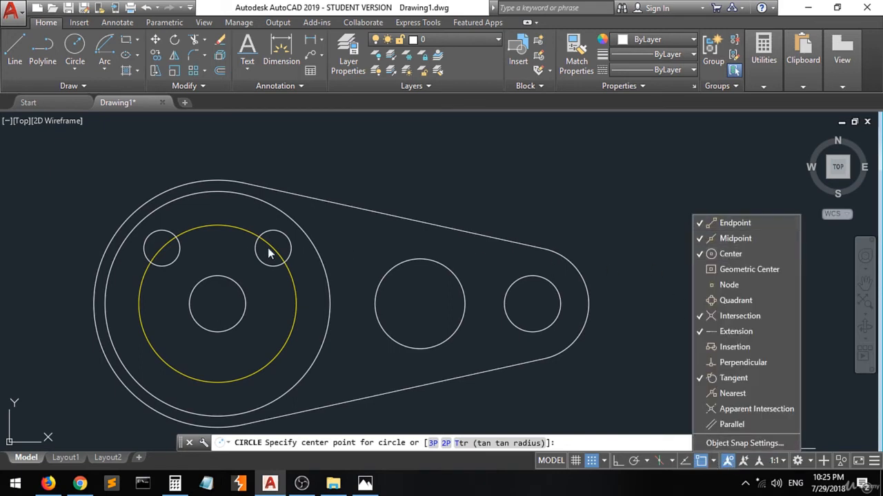
pyautogui.click(211, 308)
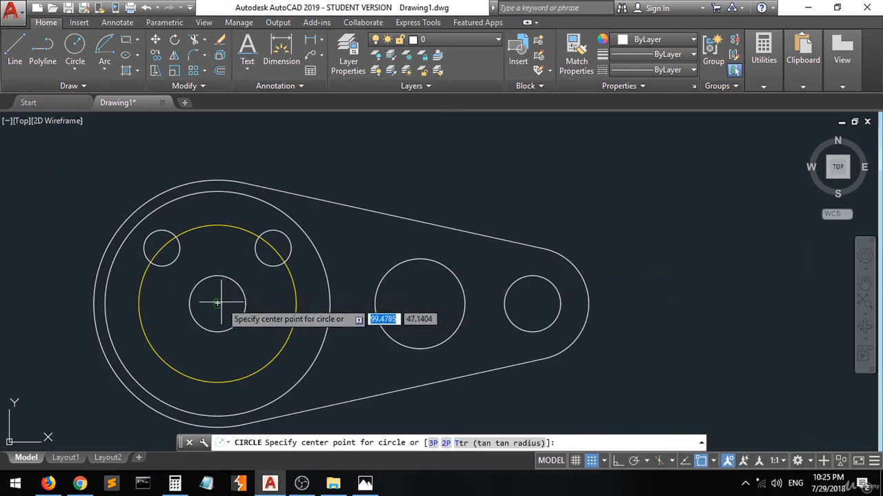
pyautogui.click(217, 303)
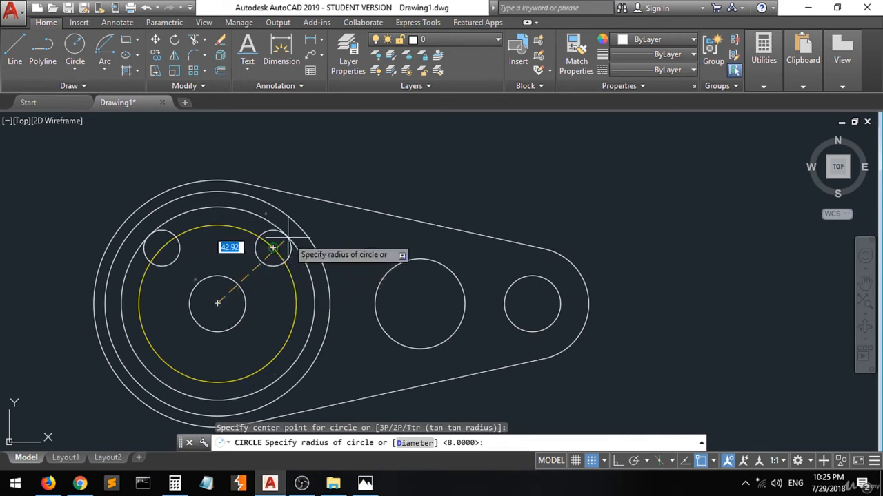
pyautogui.click(713, 463)
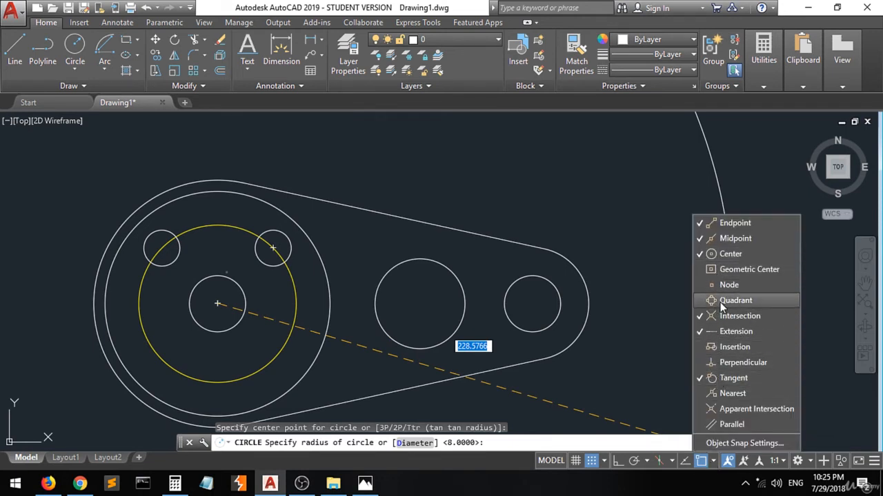
pyautogui.scroll(3, 304, 248)
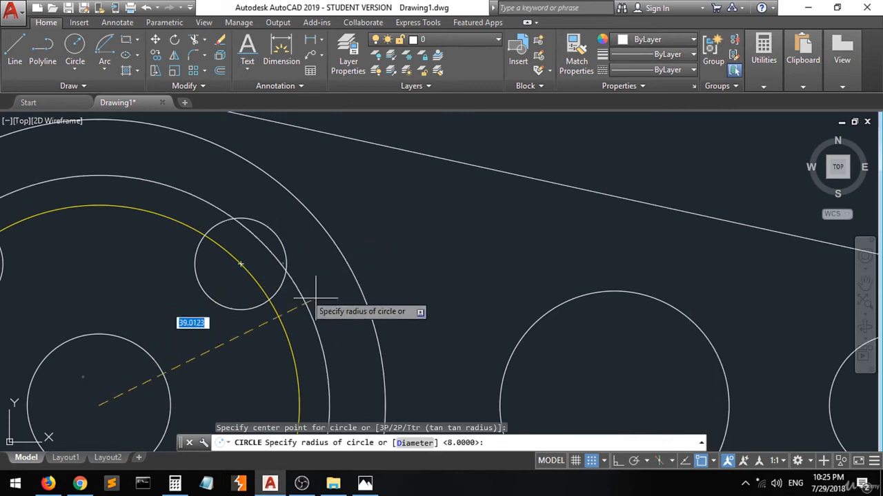
pyautogui.click(713, 461)
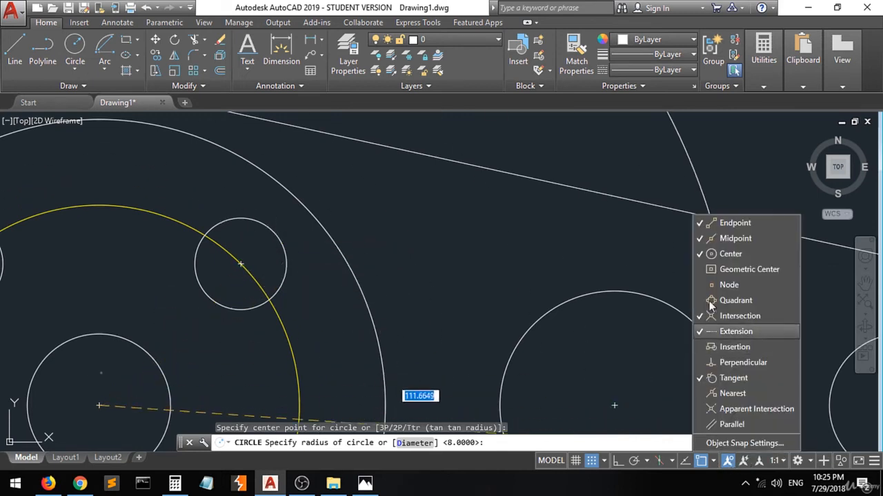
pyautogui.click(721, 265)
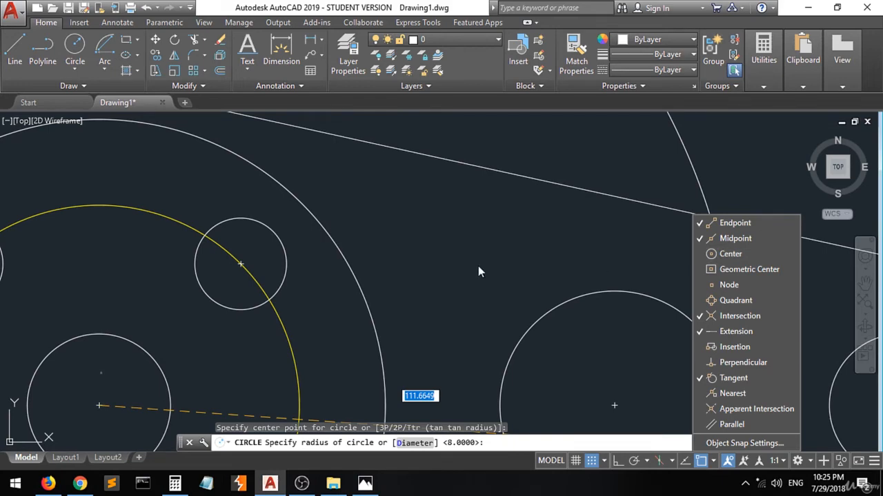
pyautogui.click(279, 240)
pyautogui.scroll(-1, 212, 245)
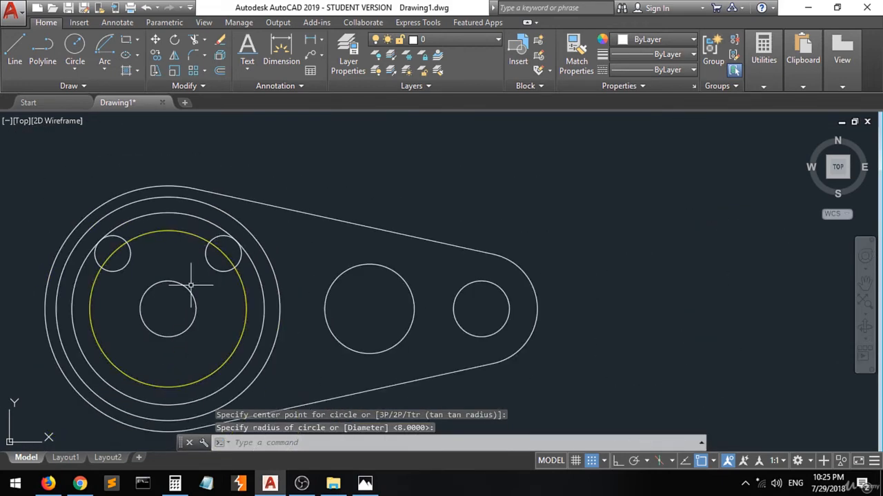
pyautogui.scroll(1, 169, 402)
pyautogui.scroll(-1, 169, 401)
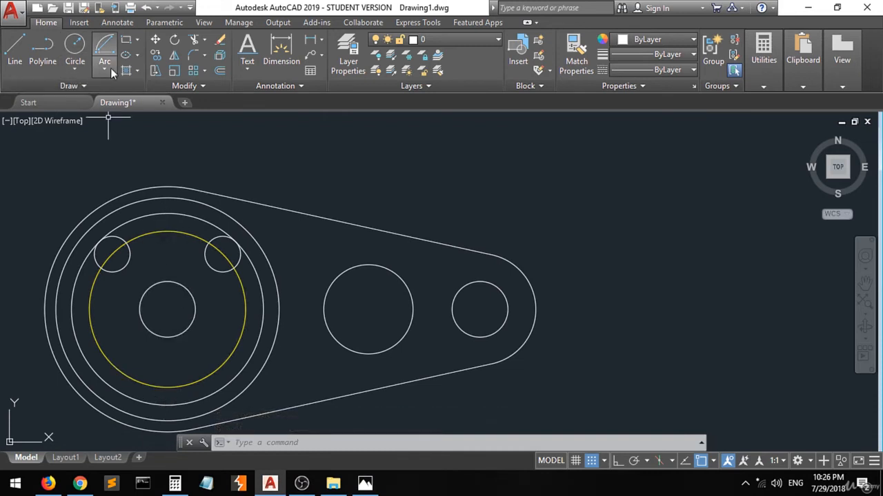
# Draw a second concentric circle tangent to the inner side of the upper-right 16-diameter circle, with Center snap enabled only for the center point
pyautogui.click(77, 53)
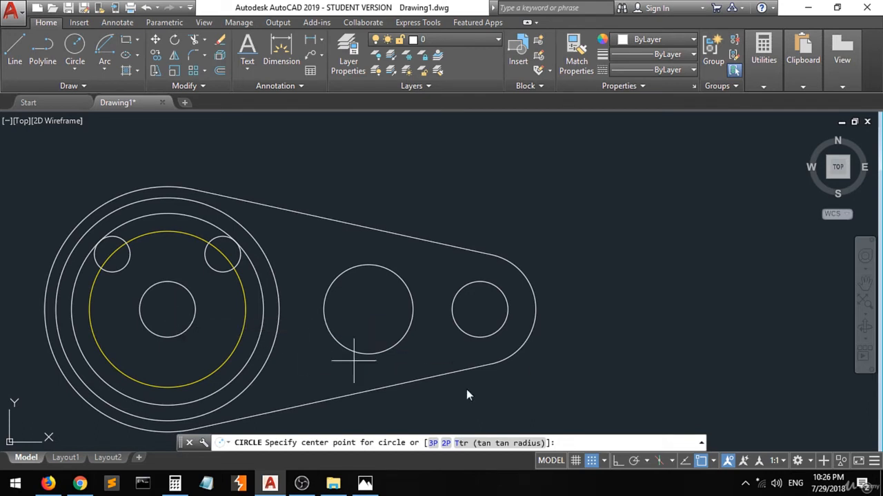
pyautogui.click(713, 461)
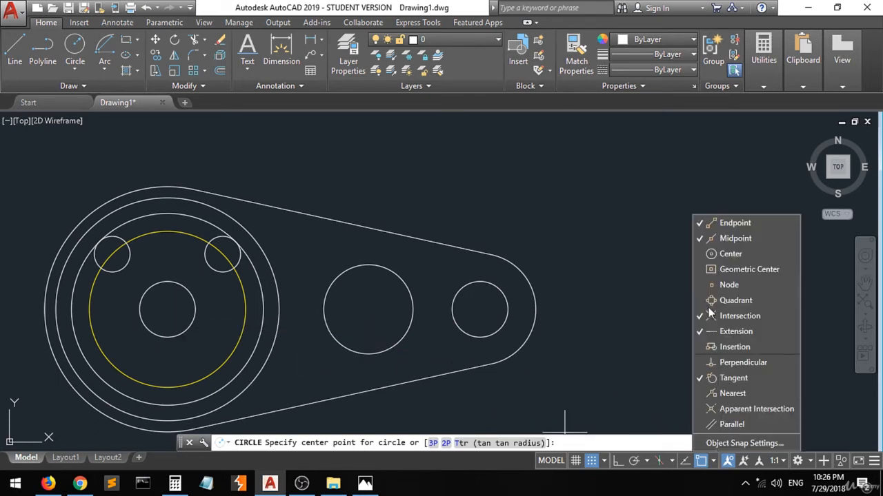
pyautogui.click(187, 285)
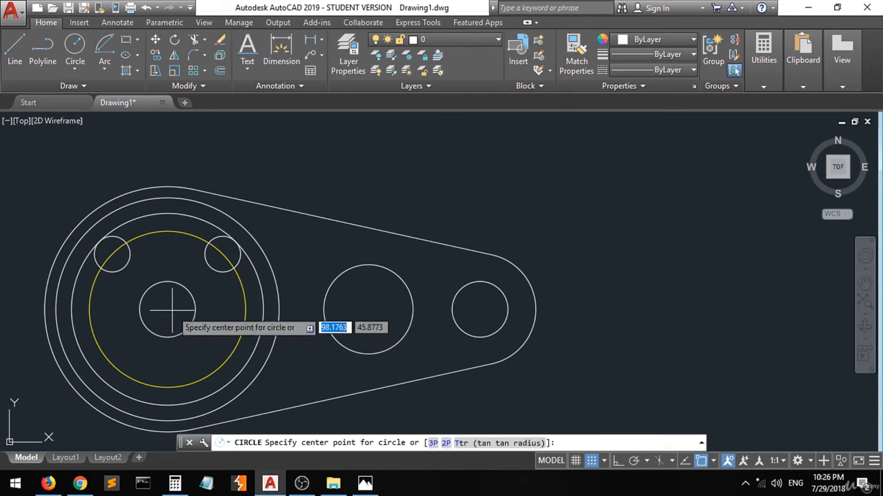
pyautogui.click(168, 309)
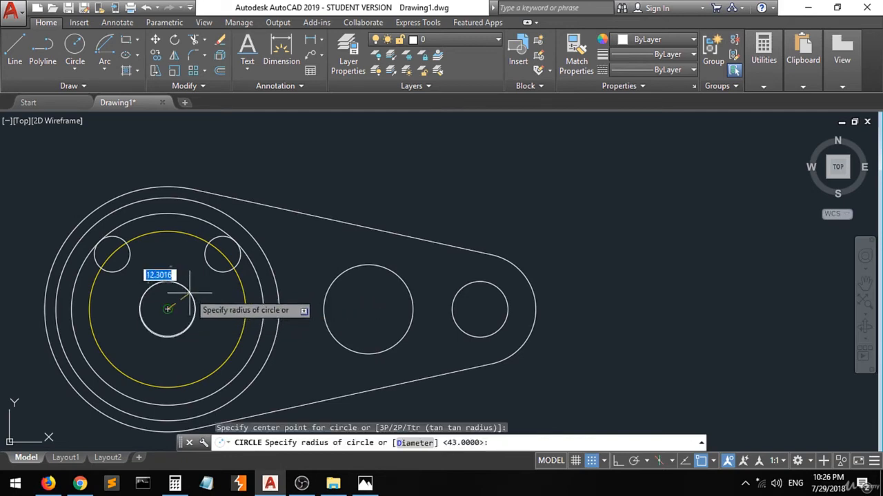
pyautogui.scroll(5, 204, 284)
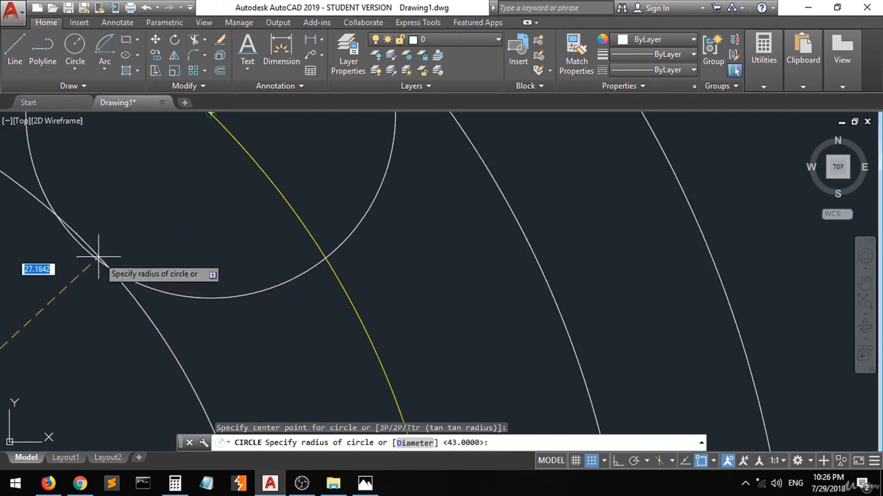
pyautogui.click(713, 461)
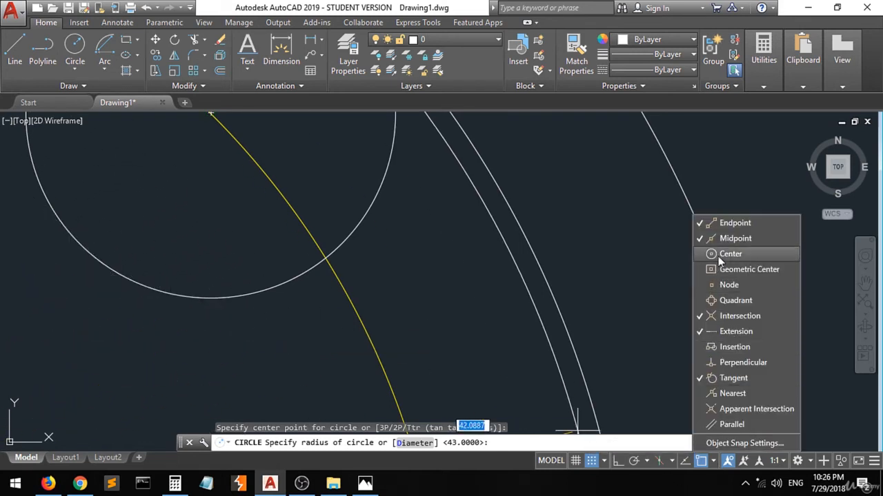
pyautogui.click(170, 296)
pyautogui.scroll(-10, 204, 300)
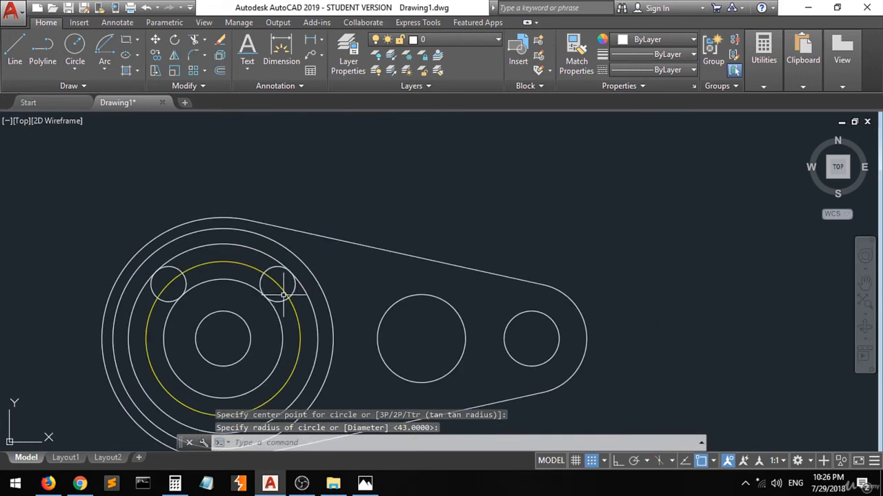
# Trim away the lower portions of the yellow circle and the two tangent circles, keeping only their spans at the 16-diameter circles
pyautogui.scroll(6, 200, 338)
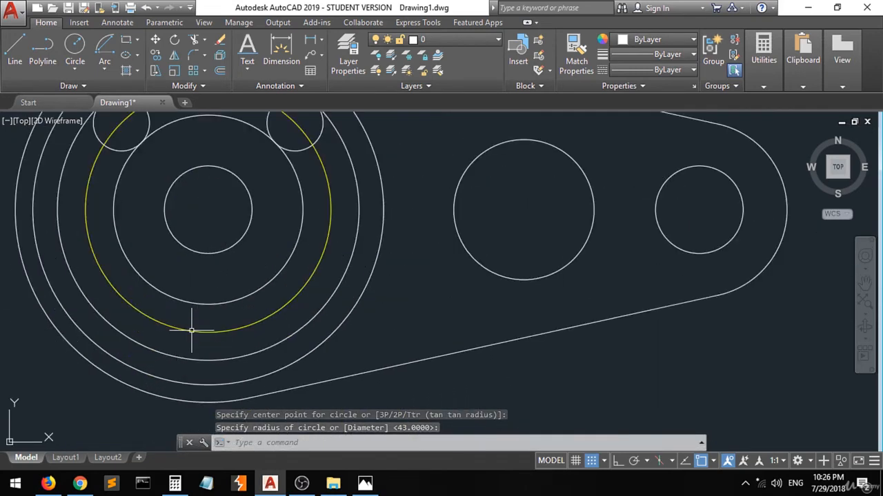
pyautogui.scroll(-2, 191, 335)
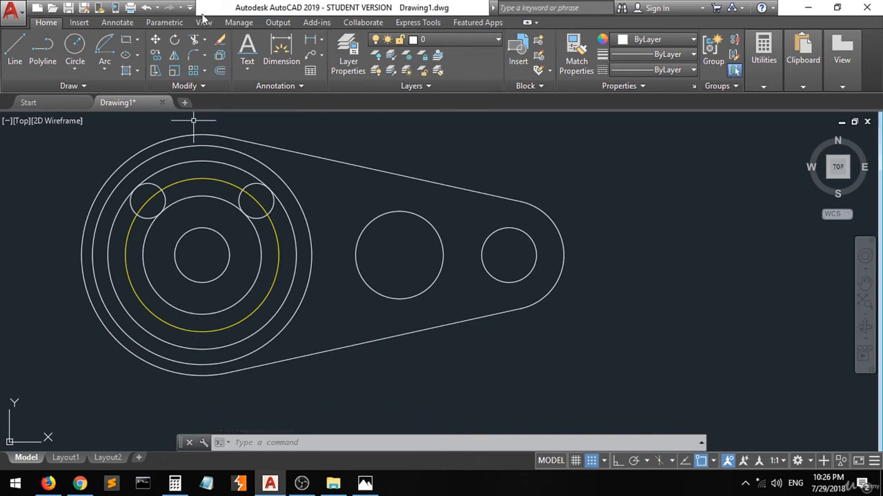
pyautogui.click(193, 42)
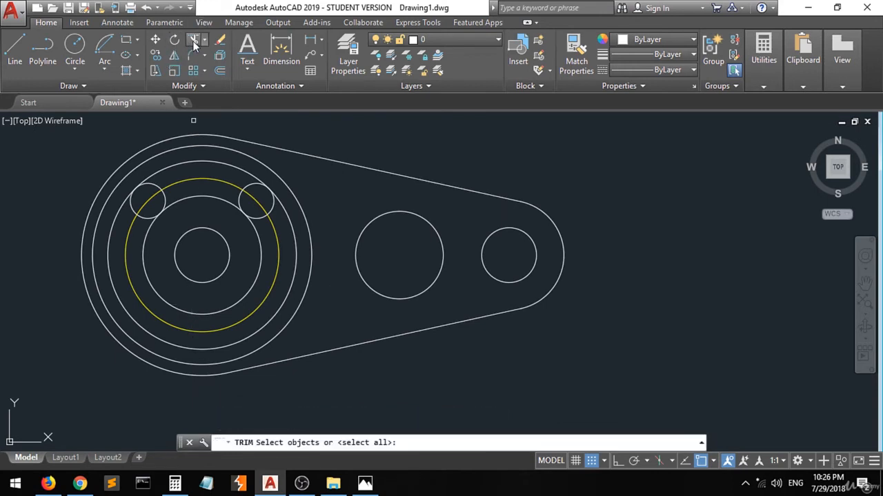
pyautogui.click(298, 117)
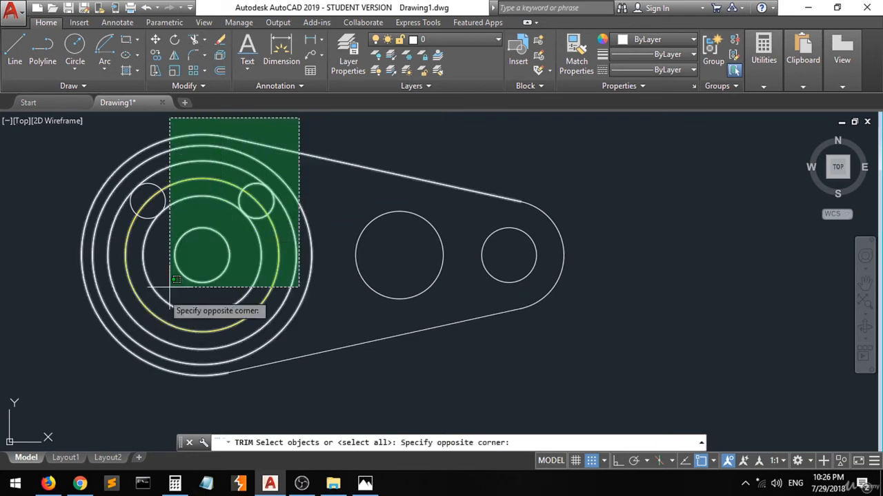
pyautogui.click(94, 392)
pyautogui.press('Return')
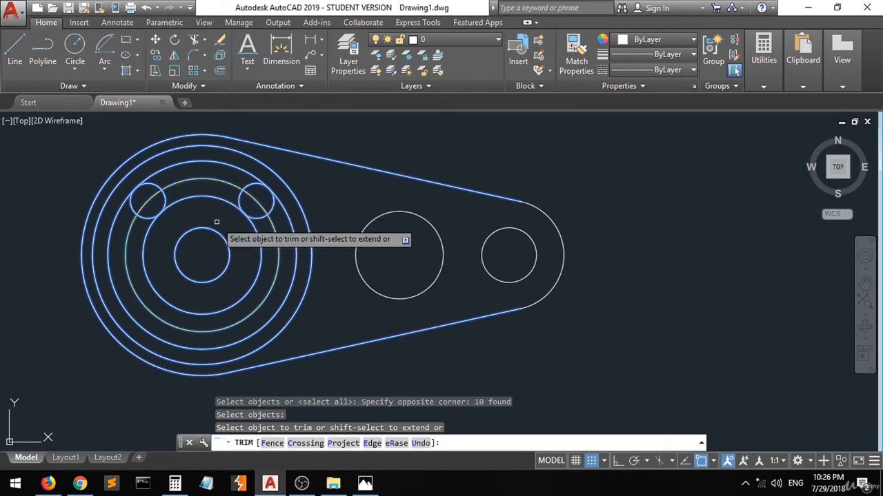
pyautogui.click(260, 262)
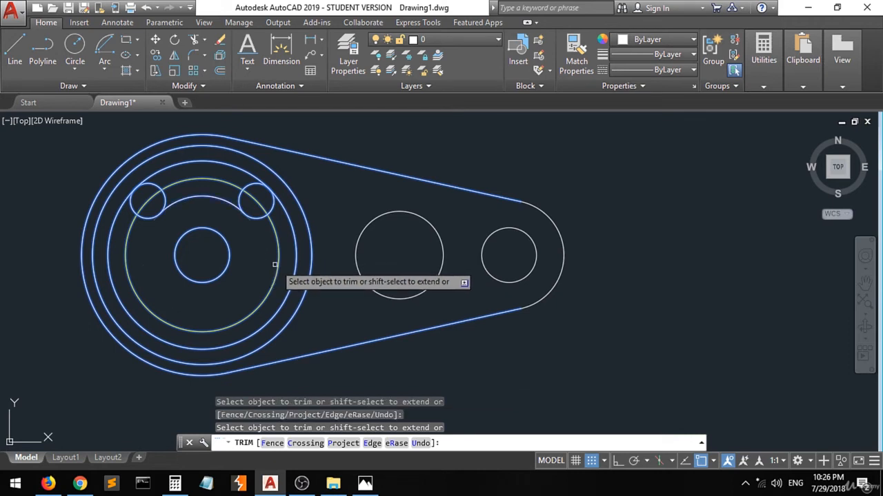
pyautogui.click(295, 267)
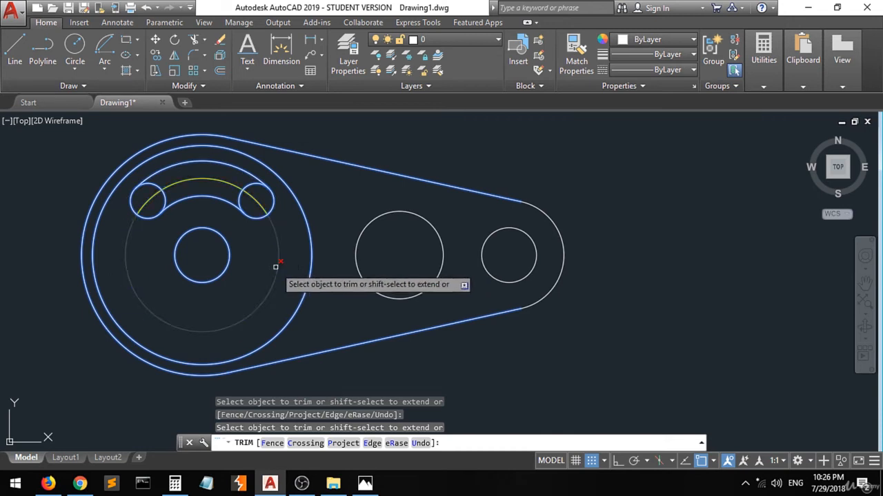
pyautogui.click(275, 266)
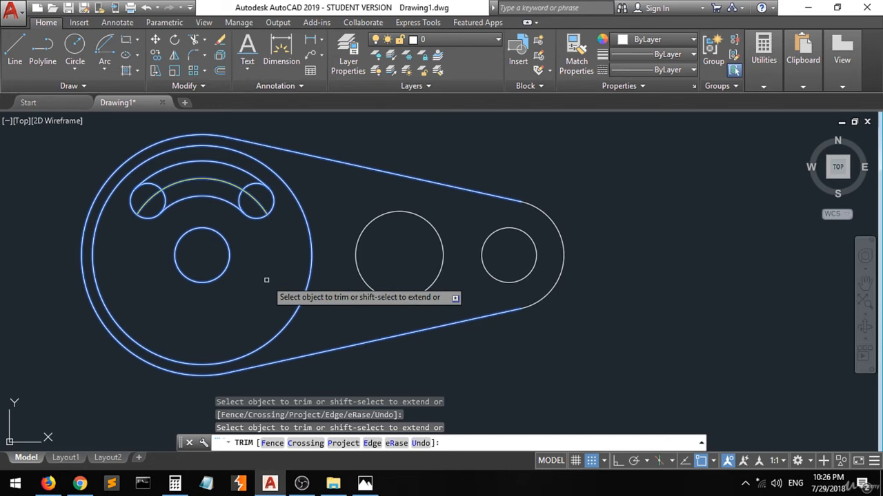
pyautogui.press('Escape')
pyautogui.press('Escape')
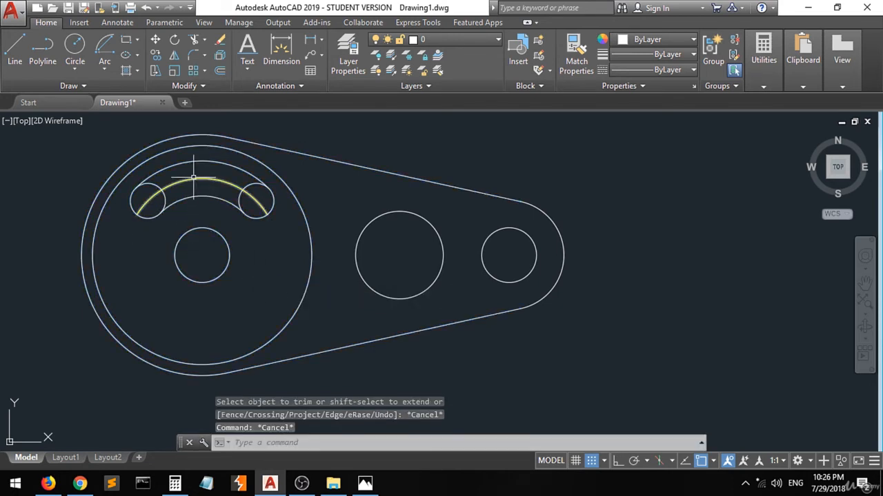
# Check the slot in the reference photo and delete the remaining yellow construction arc in AutoCAD
pyautogui.click(365, 484)
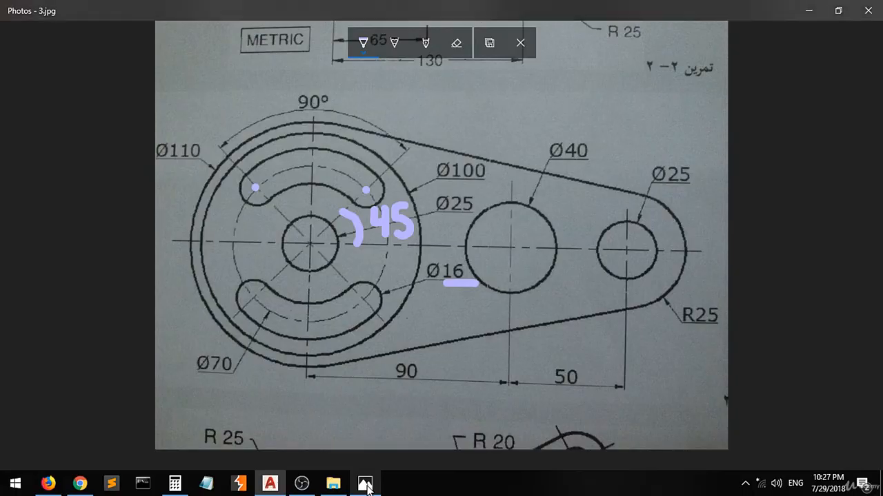
pyautogui.click(367, 487)
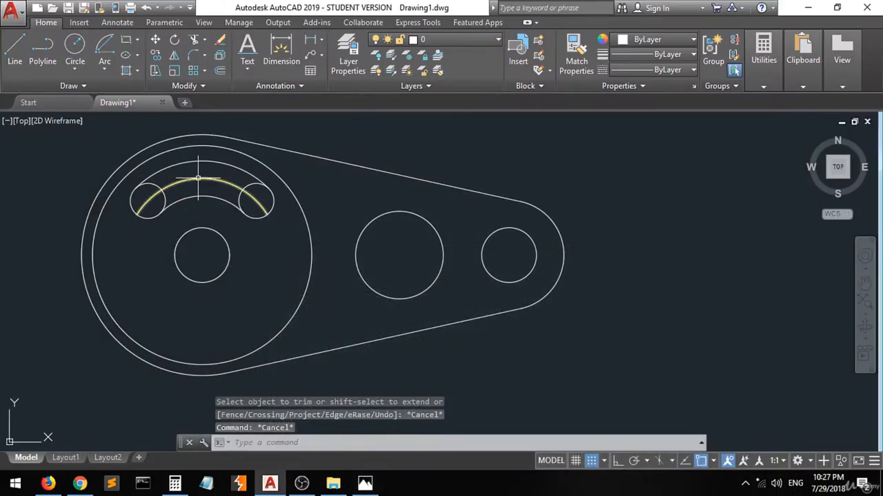
pyautogui.click(198, 178)
pyautogui.press('Delete')
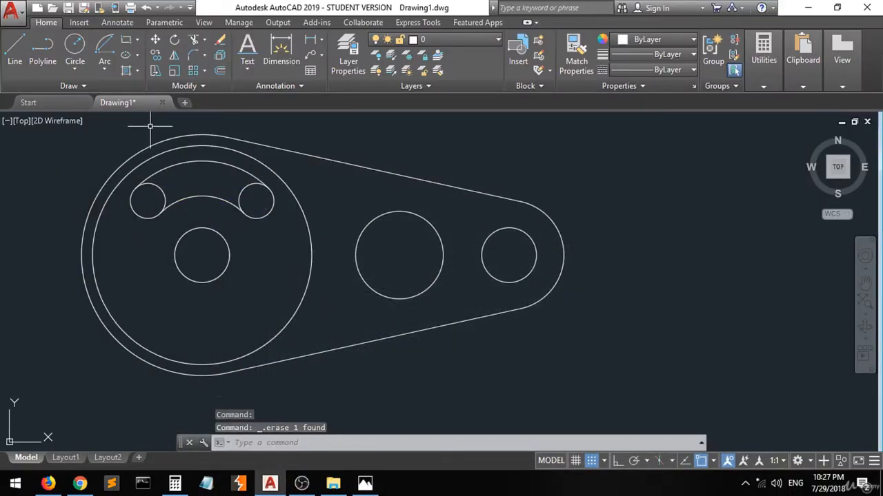
# Trim the inward-facing halves of both 16-diameter circles to leave one closed curved slot outline
pyautogui.click(195, 40)
pyautogui.click(293, 134)
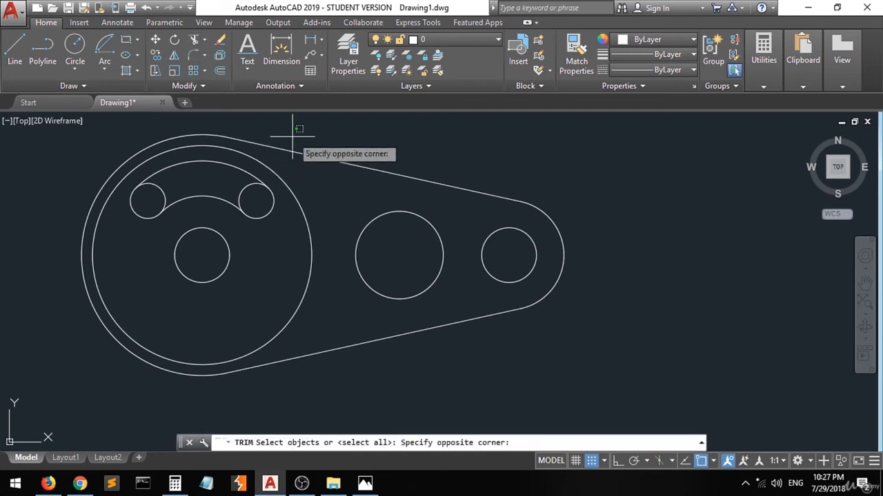
pyautogui.click(138, 239)
pyautogui.press('Return')
pyautogui.click(164, 193)
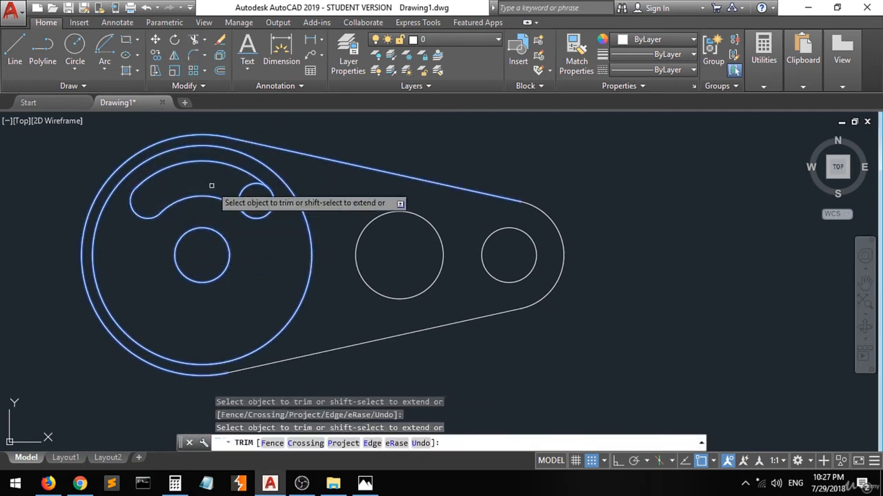
pyautogui.click(247, 187)
pyautogui.click(234, 187)
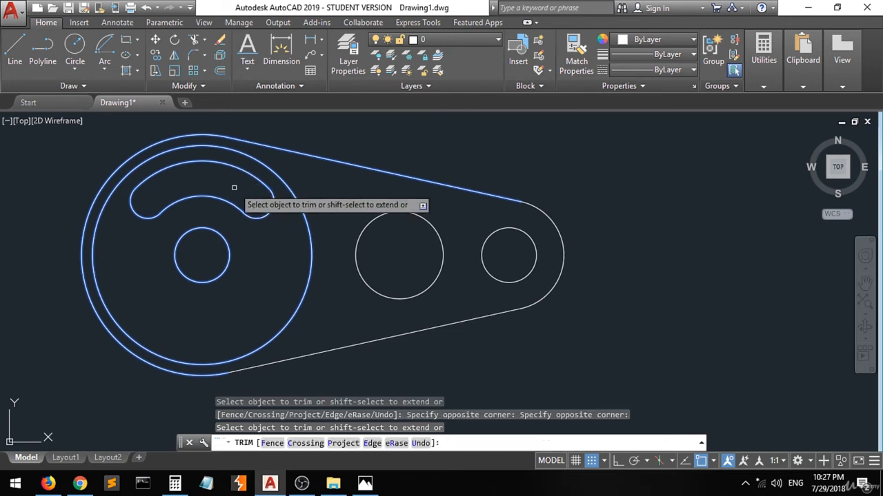
pyautogui.press('Escape')
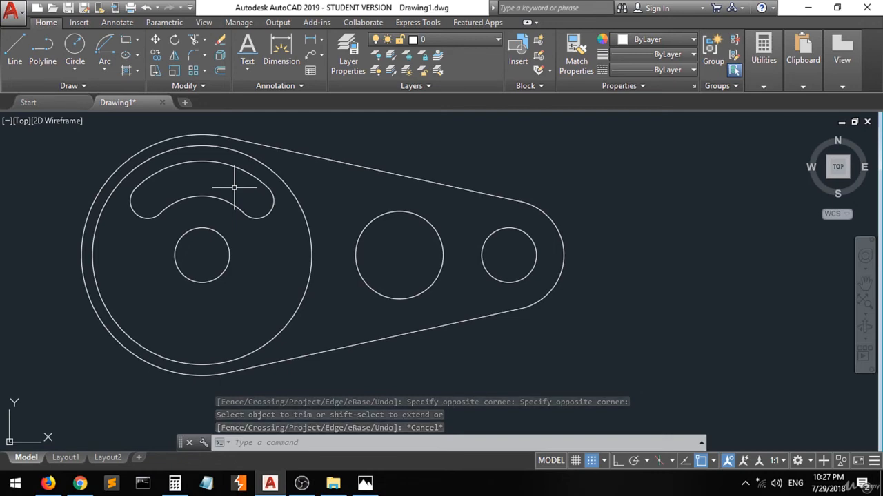
# Check the lower curved slot in the reference photo and return to the AutoCAD drawing
pyautogui.click(365, 484)
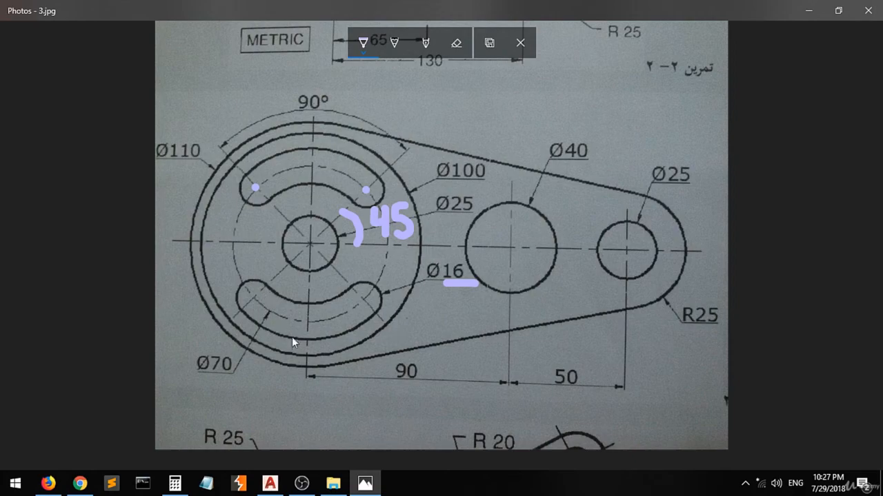
pyautogui.click(365, 484)
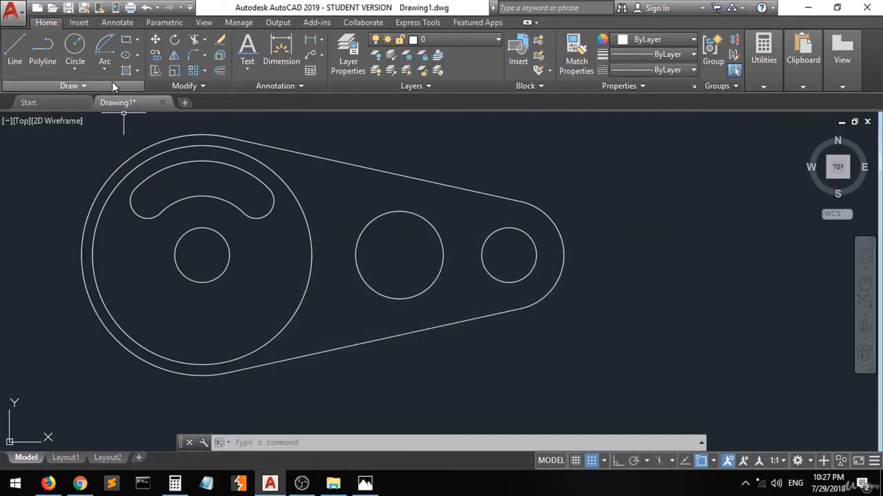
# Mirror the closed upper curved slot across the horizontal line through the left and right quadrants of the central circle, keeping the source objects
pyautogui.click(172, 58)
pyautogui.click(210, 155)
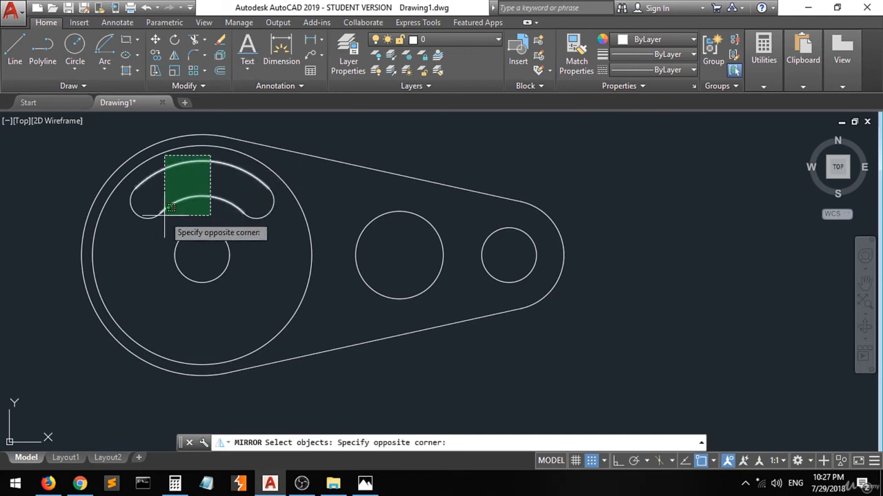
pyautogui.click(169, 219)
pyautogui.click(274, 182)
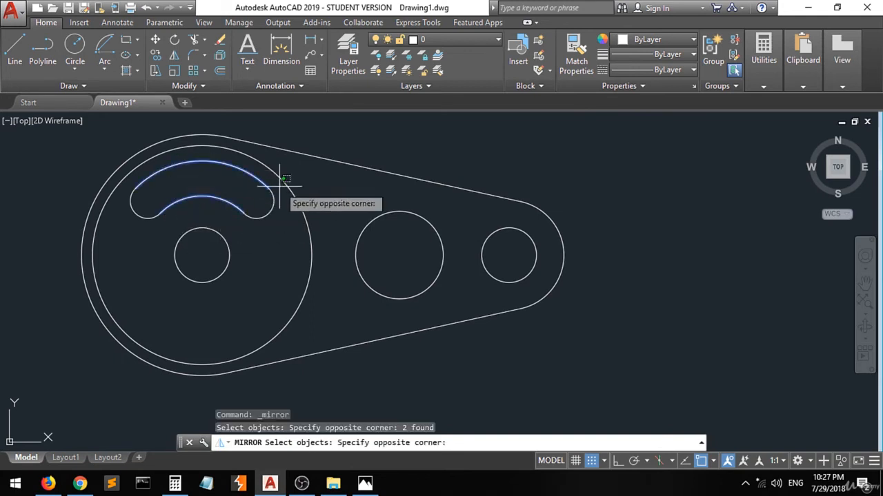
pyautogui.click(239, 210)
pyautogui.click(161, 187)
pyautogui.click(129, 214)
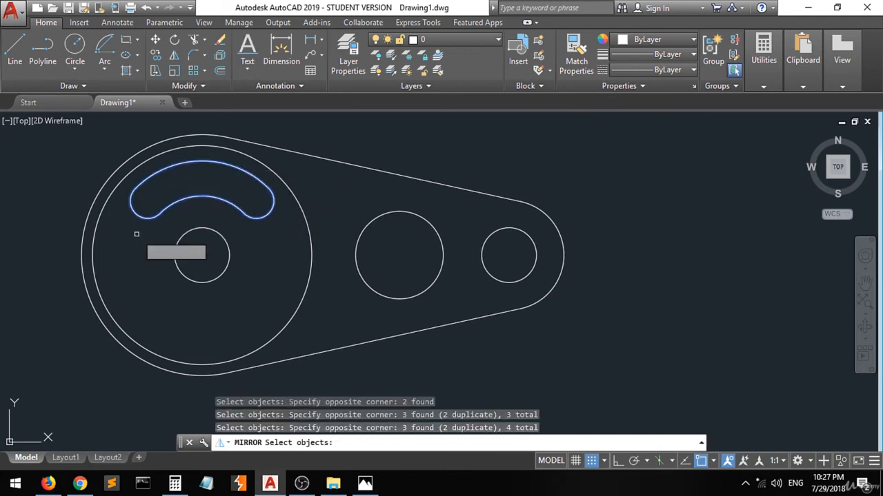
pyautogui.press('Return')
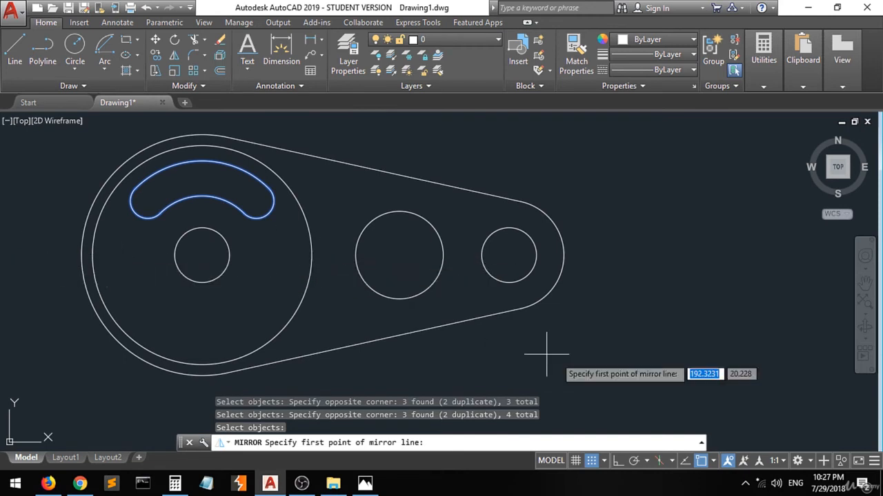
pyautogui.click(713, 460)
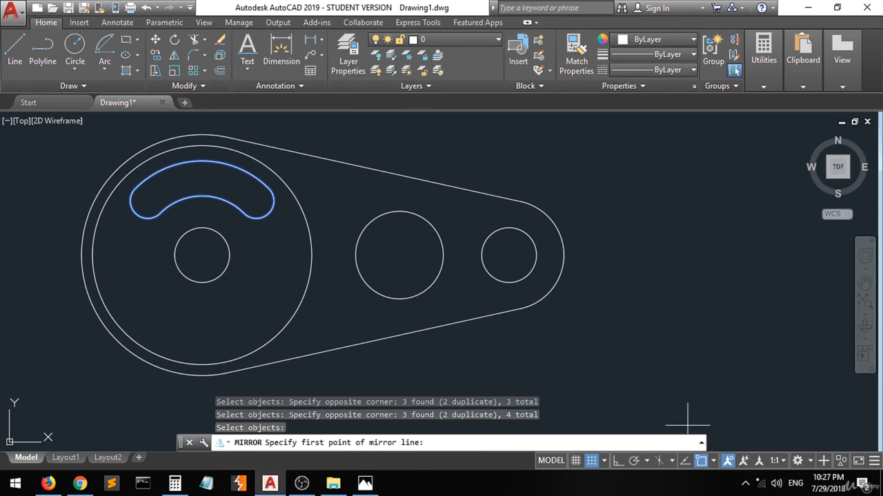
pyautogui.click(175, 256)
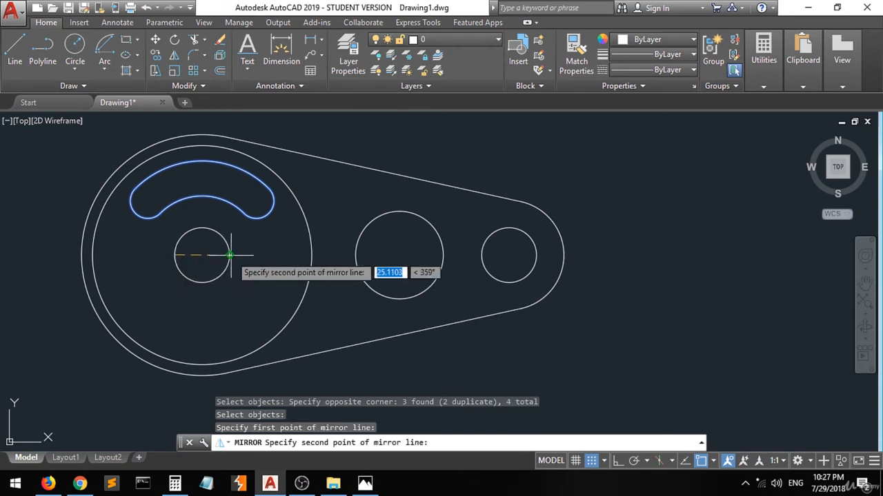
pyautogui.click(230, 255)
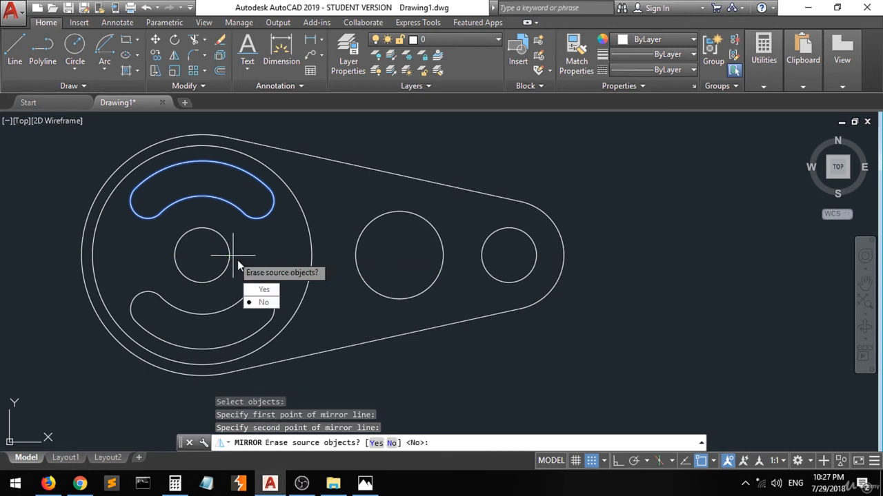
pyautogui.click(260, 302)
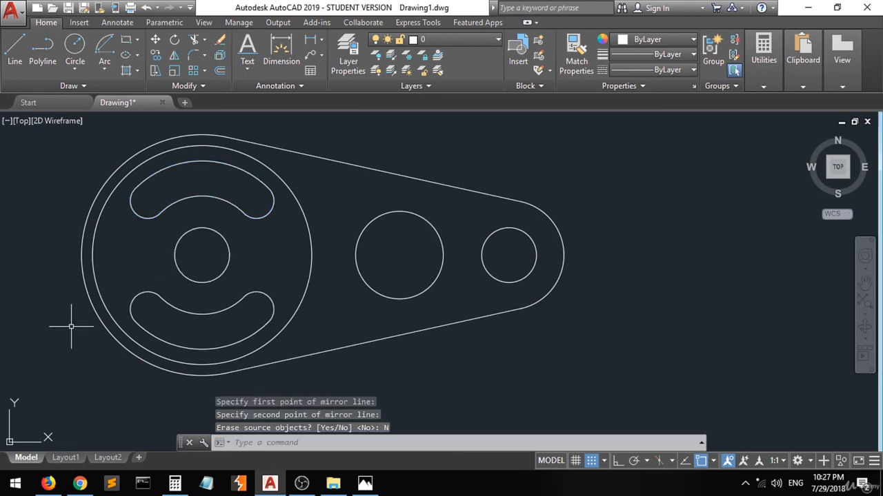
# Compare the whole drawing with the reference photo in a reduced Photos window beside it, and return to AutoCAD
pyautogui.scroll(-2, 87, 328)
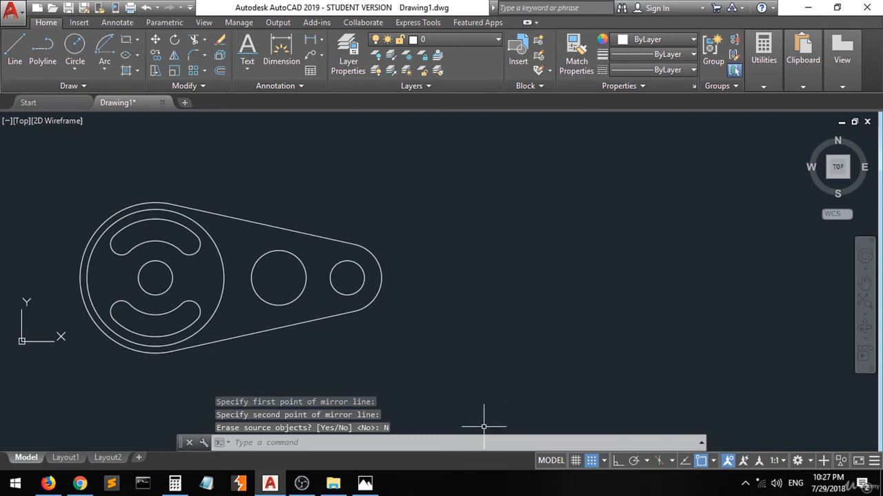
pyautogui.click(365, 483)
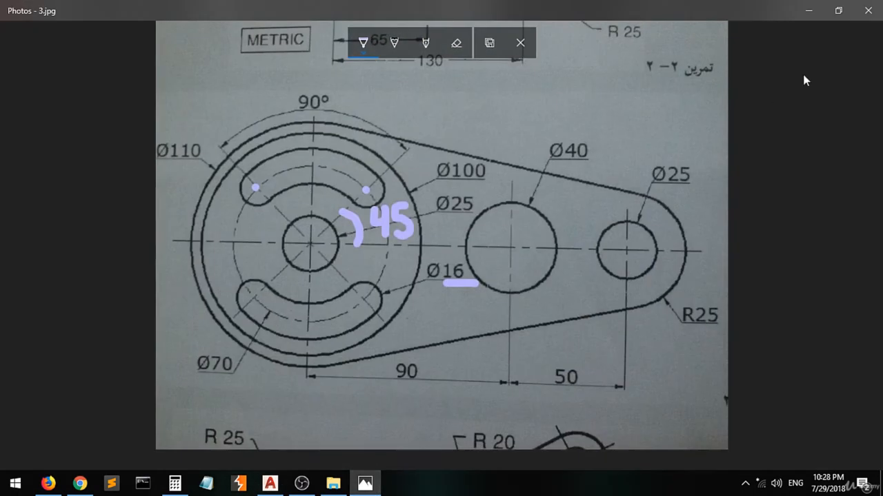
pyautogui.click(838, 10)
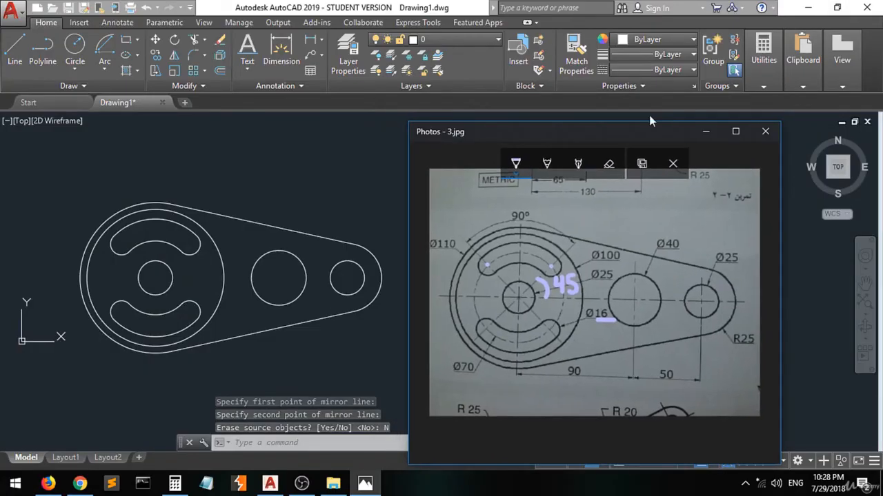
pyautogui.moveTo(595, 131); pyautogui.dragTo(598, 107)
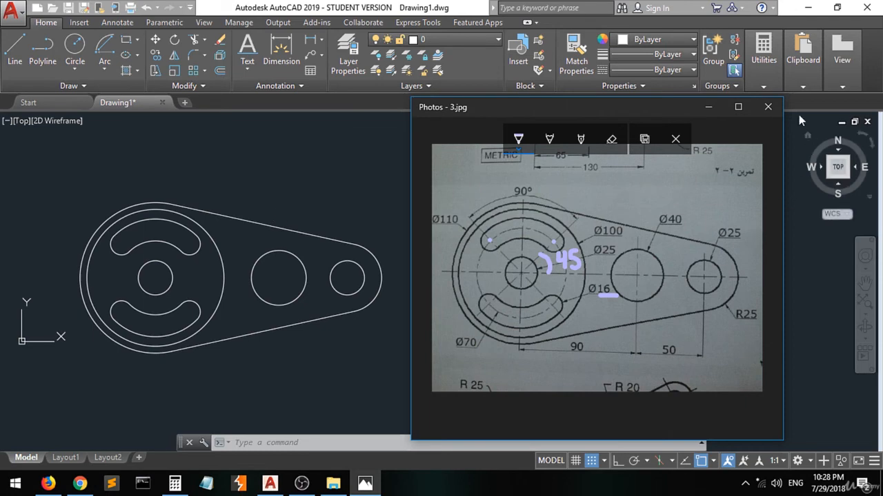
pyautogui.click(710, 109)
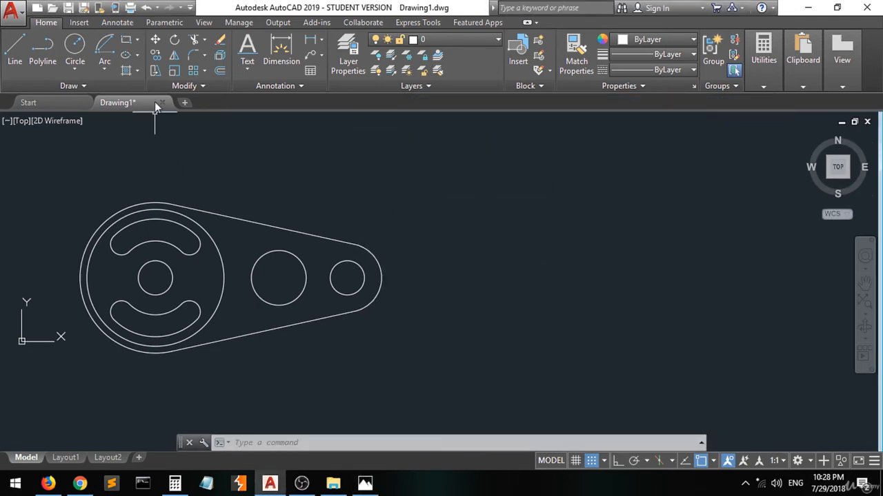
# Enable Center object snap and place a linear dimension below the part between the centers of the large end's inner hole and the middle hole
pyautogui.click(311, 40)
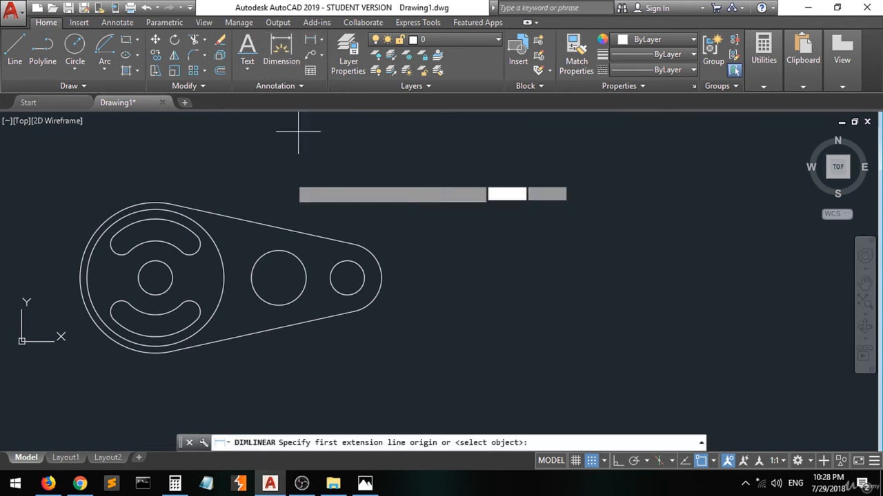
pyautogui.click(365, 484)
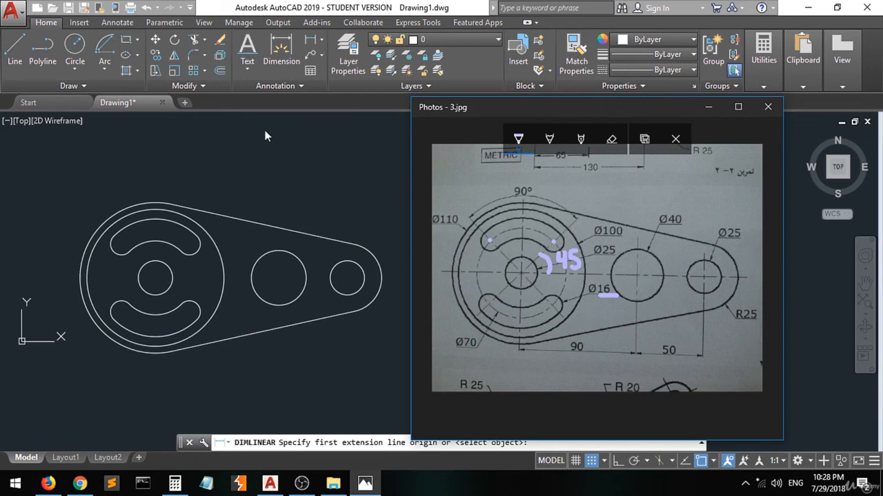
pyautogui.click(310, 40)
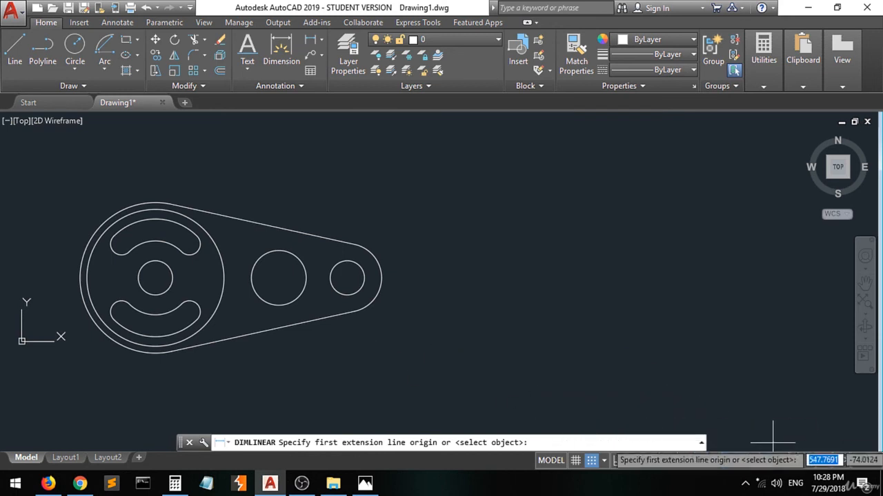
pyautogui.click(712, 460)
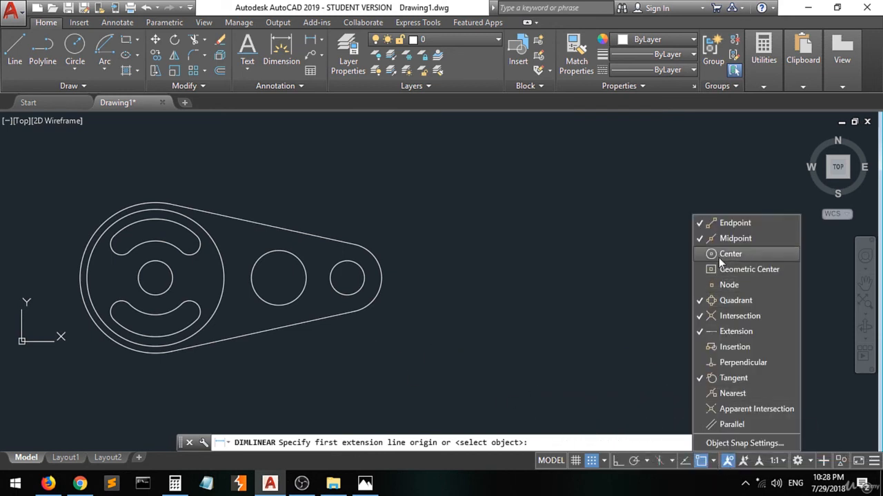
pyautogui.click(160, 288)
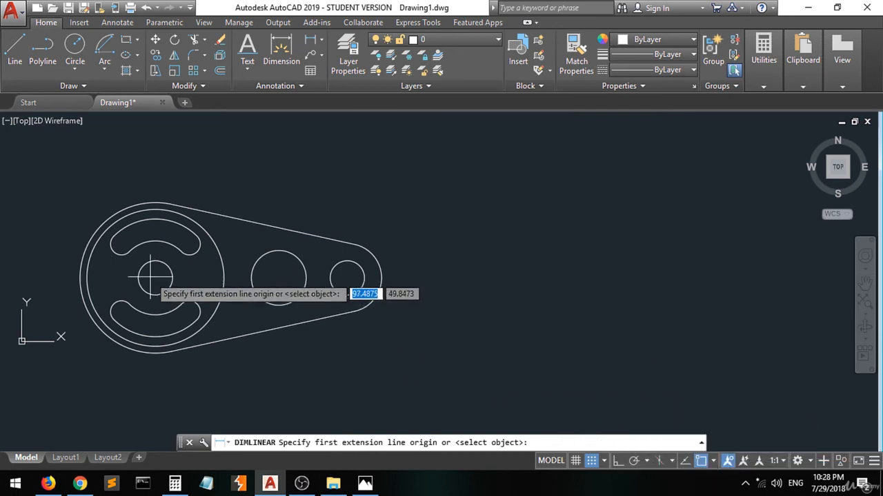
pyautogui.click(155, 278)
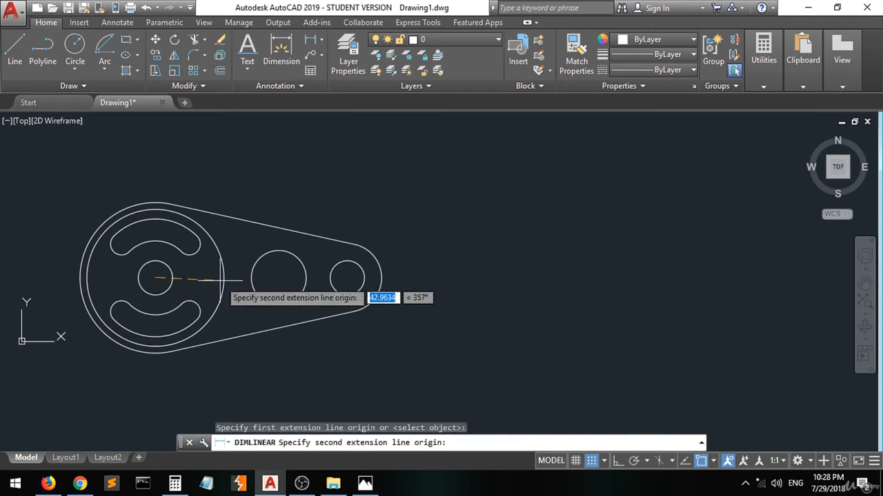
pyautogui.click(279, 278)
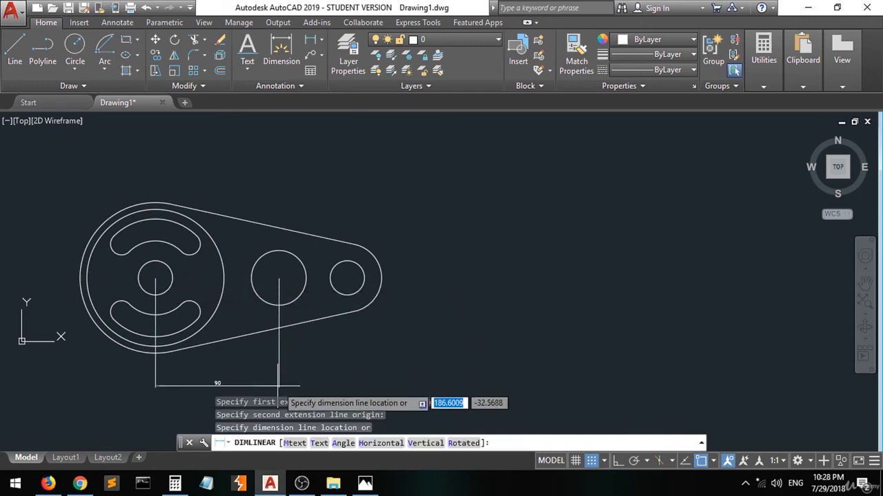
pyautogui.click(279, 385)
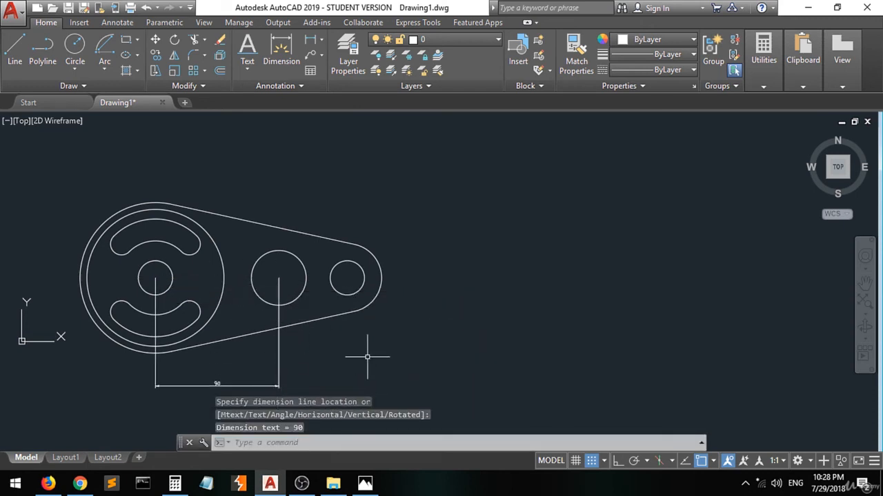
# Add a linear dimension between the centers of the middle hole and the small end's hole, aligned with the existing one below the part
pyautogui.press('Return')
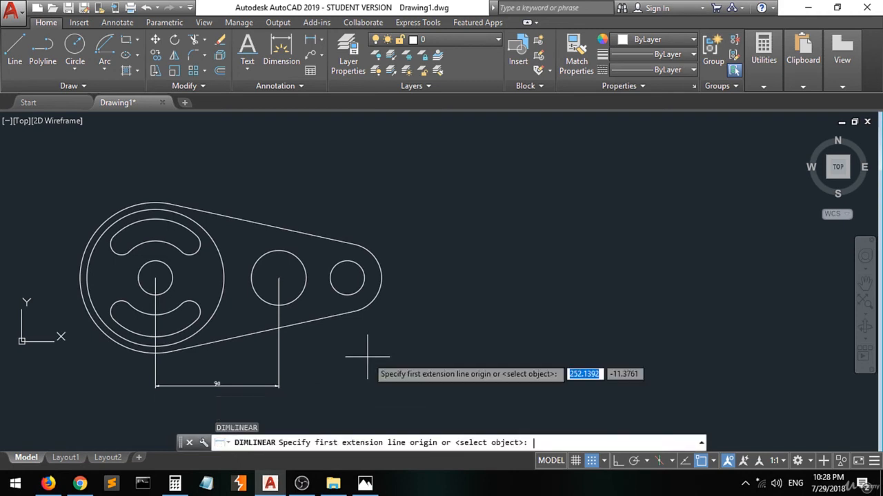
pyautogui.click(279, 278)
pyautogui.click(347, 278)
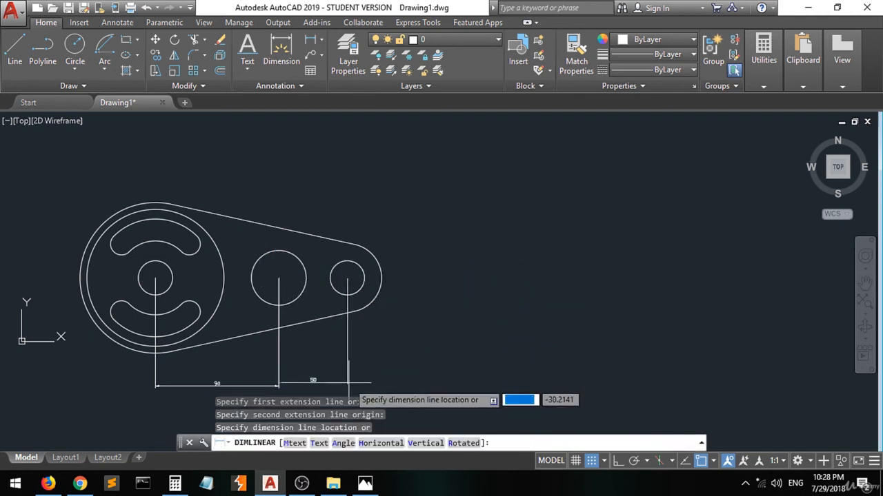
pyautogui.click(349, 384)
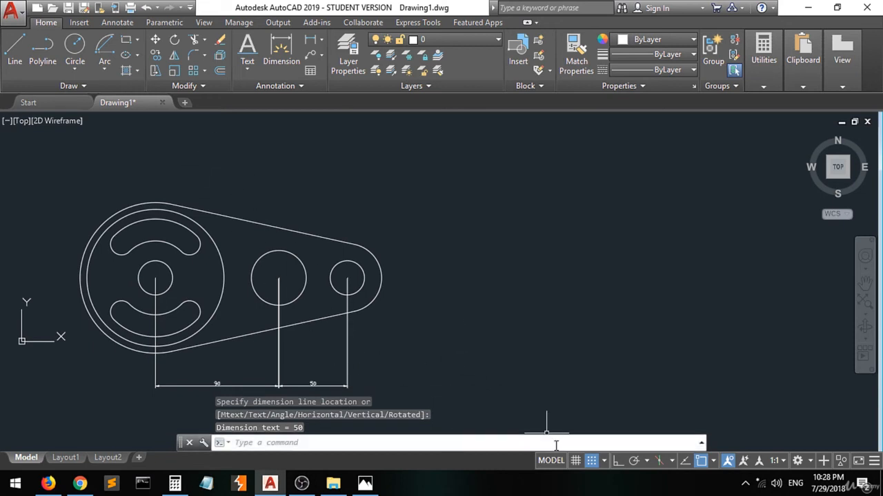
# Check the radius callout in the reference photo and add a radius dimension to the small end's outer arc, placed outside the outline
pyautogui.click(366, 484)
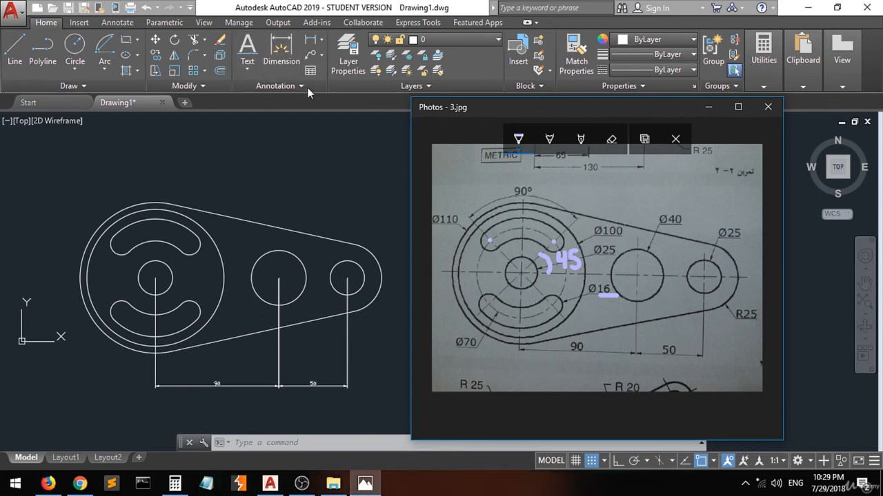
pyautogui.click(318, 52)
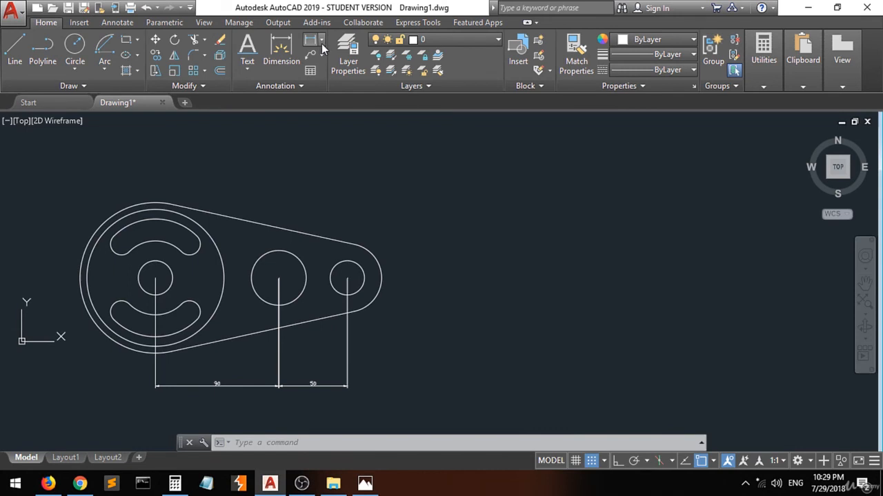
pyautogui.click(322, 40)
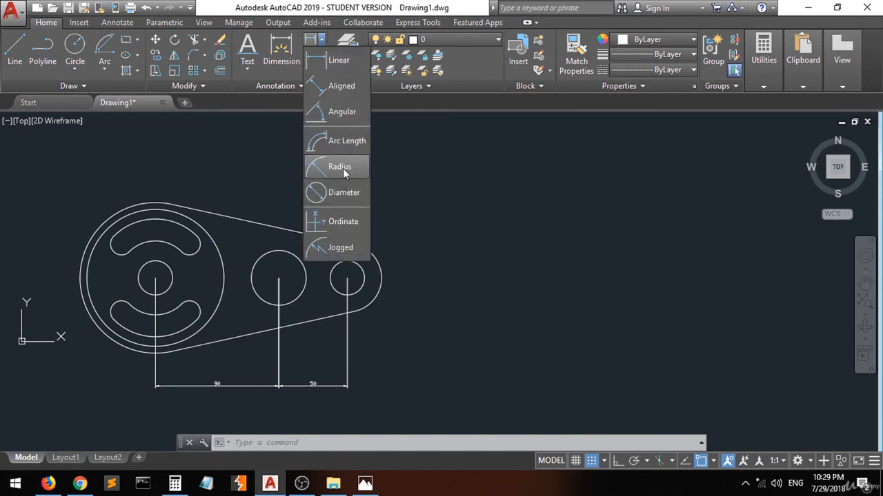
pyautogui.click(341, 169)
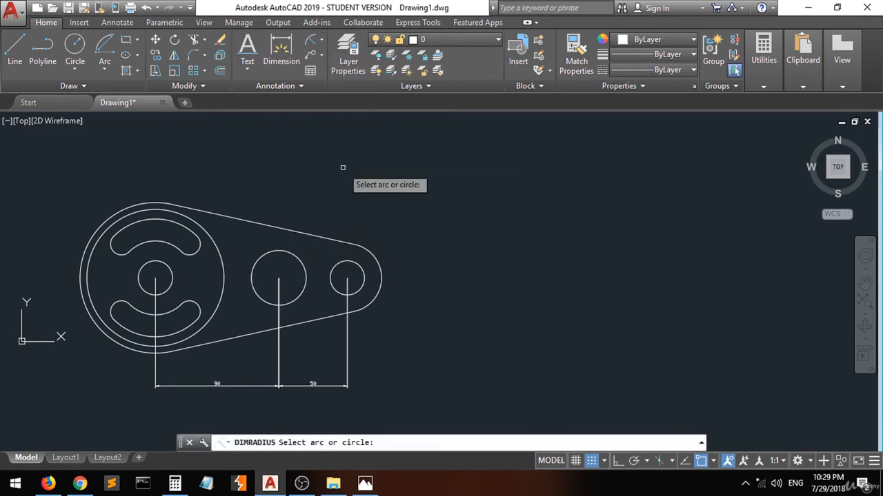
pyautogui.click(365, 483)
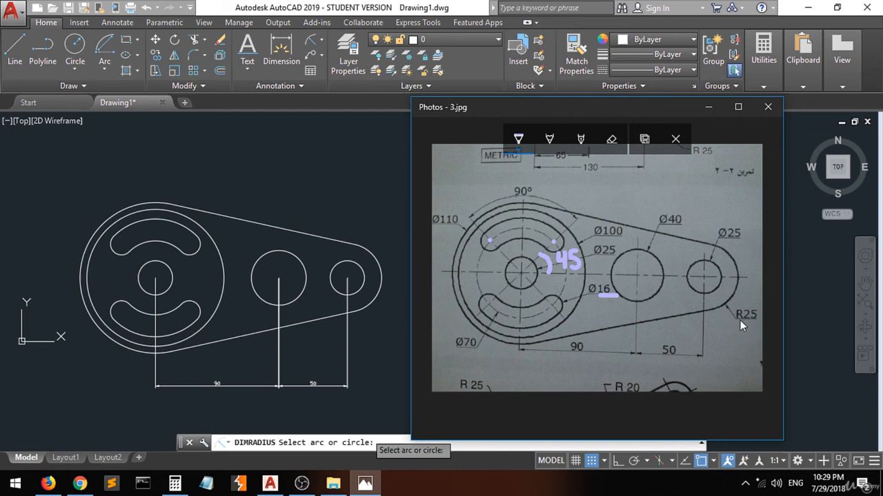
pyautogui.click(367, 302)
pyautogui.click(372, 301)
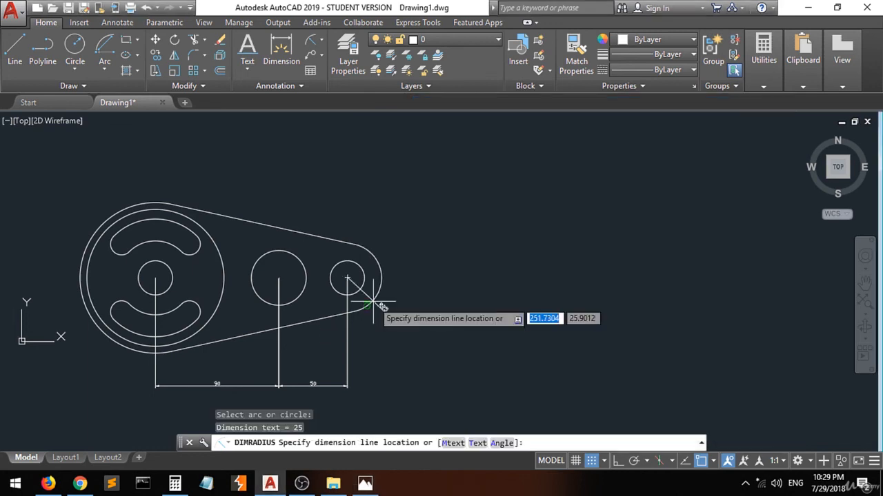
pyautogui.click(441, 292)
pyautogui.scroll(2, 404, 309)
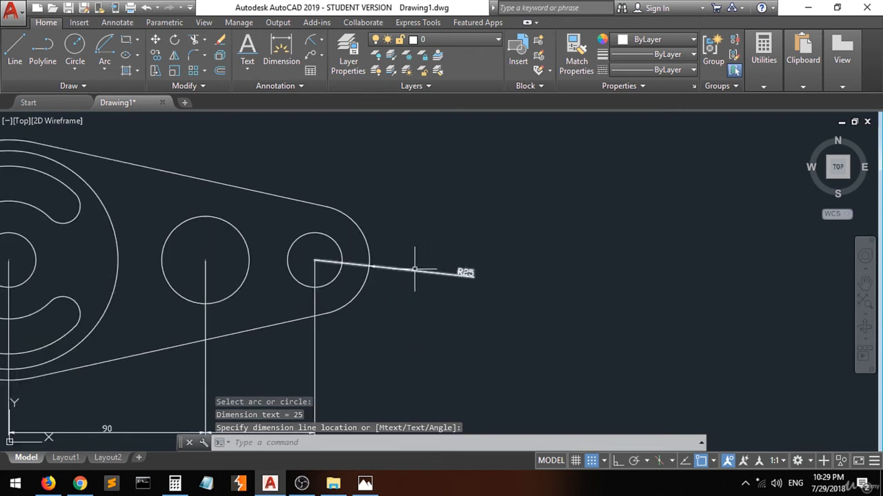
pyautogui.scroll(-2, 417, 274)
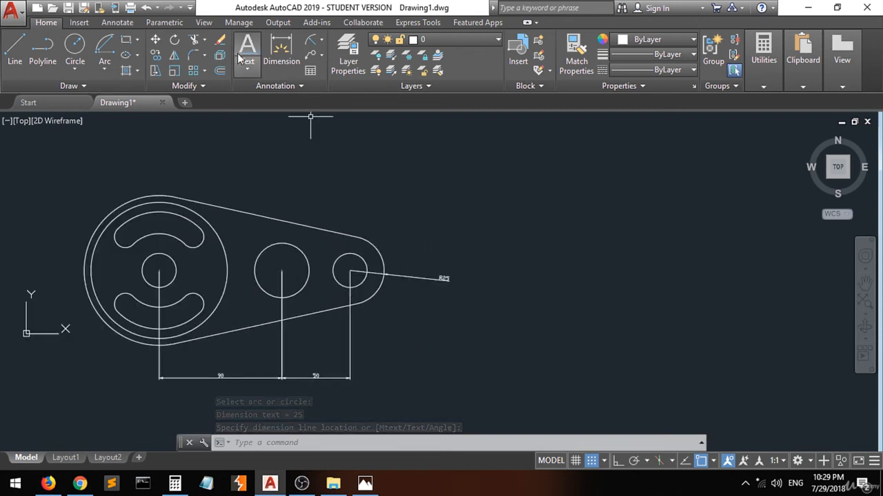
# Add diameter dimensions to the small end's hole and the middle hole, placing both texts outside the outline on the upper side
pyautogui.click(321, 41)
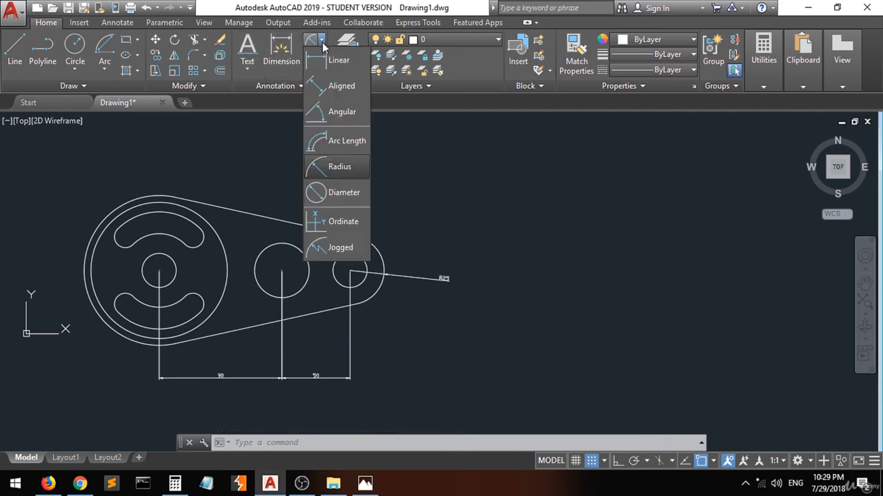
pyautogui.click(316, 192)
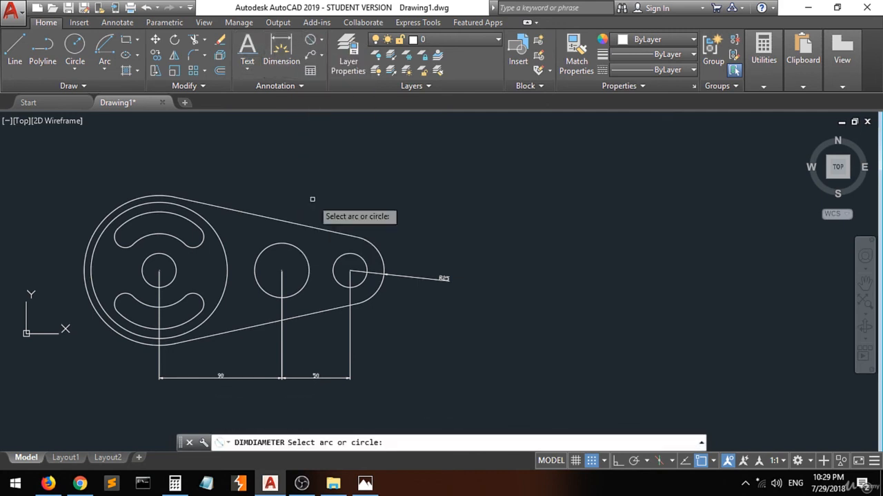
pyautogui.click(339, 258)
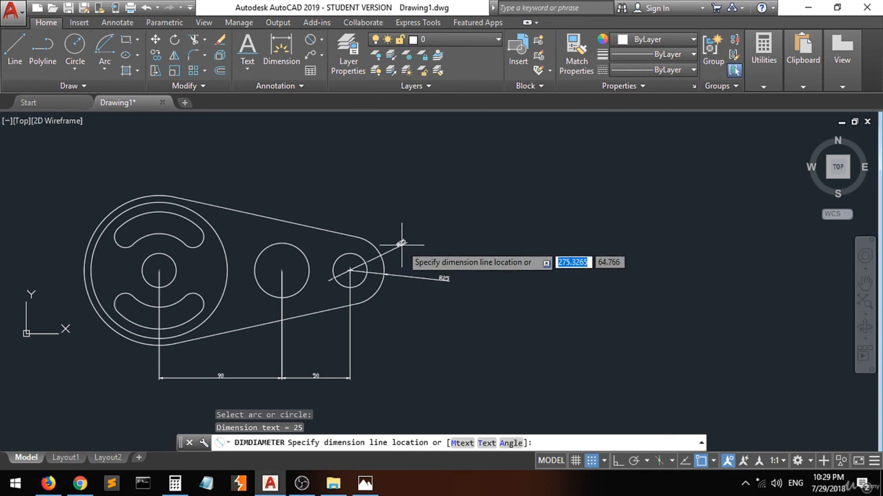
pyautogui.click(401, 244)
pyautogui.press('Return')
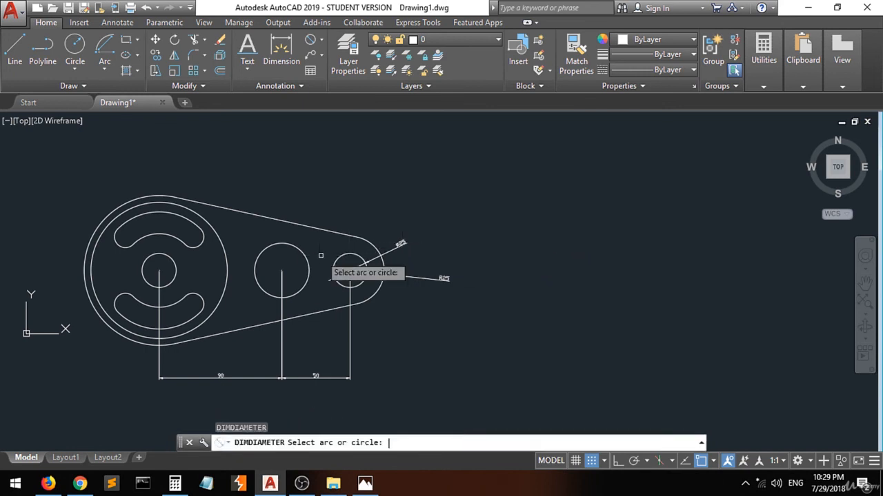
pyautogui.click(305, 255)
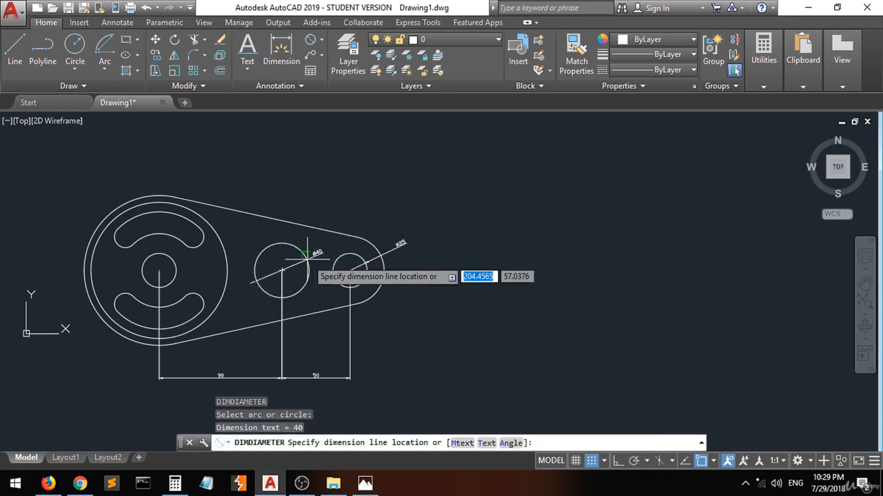
pyautogui.click(333, 206)
# Add diameter dimensions to the large end's outer arc and the concentric circle just inside it, with both texts outside the outline
pyautogui.click(83, 258)
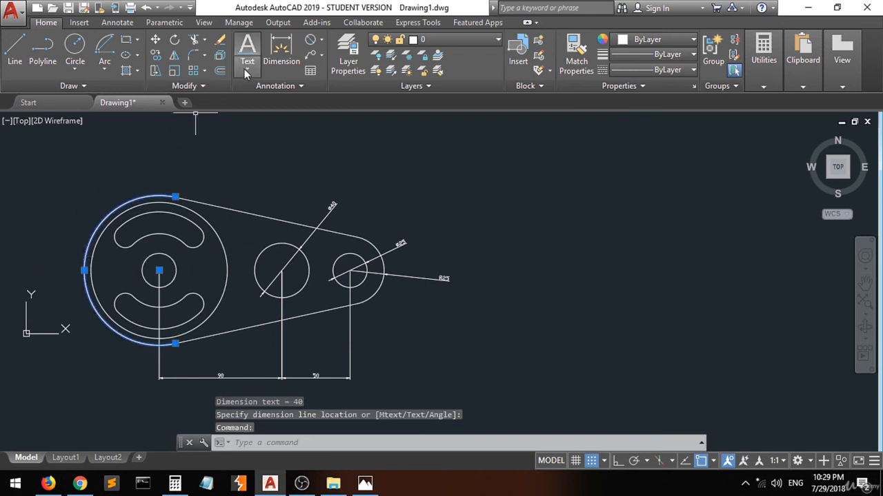
pyautogui.click(311, 45)
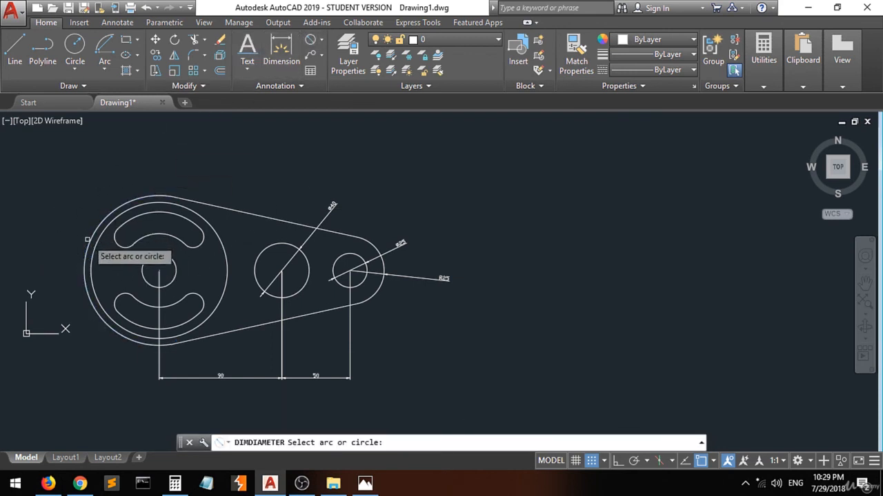
pyautogui.click(87, 247)
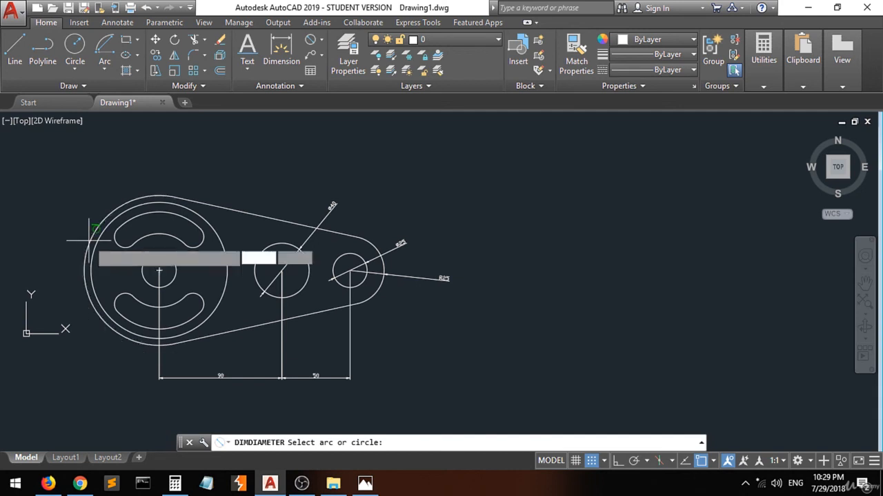
pyautogui.click(40, 223)
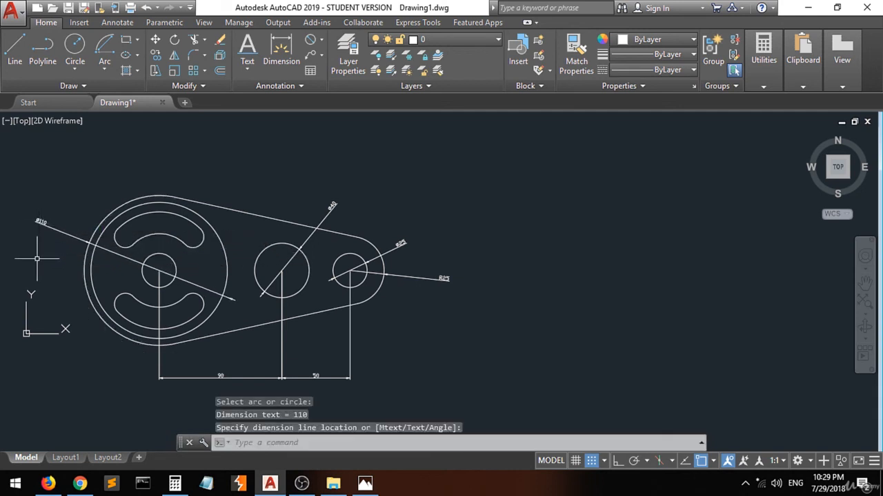
pyautogui.press('Return')
pyautogui.click(92, 269)
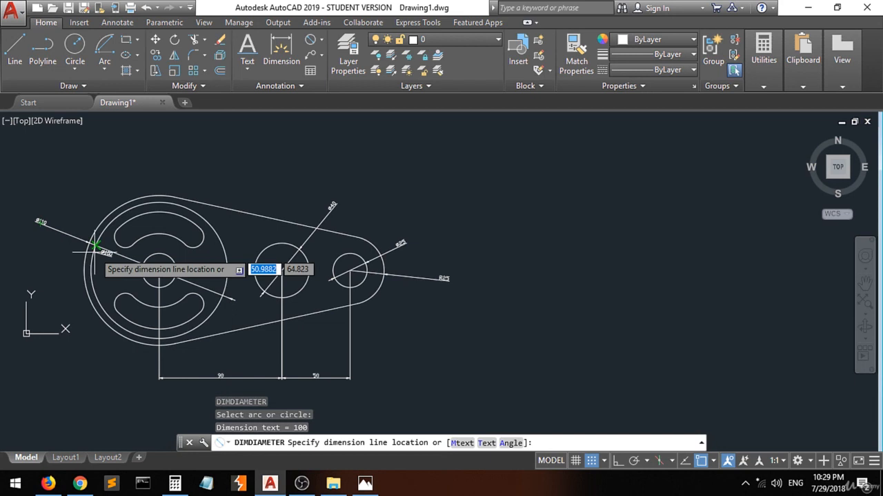
pyautogui.click(73, 187)
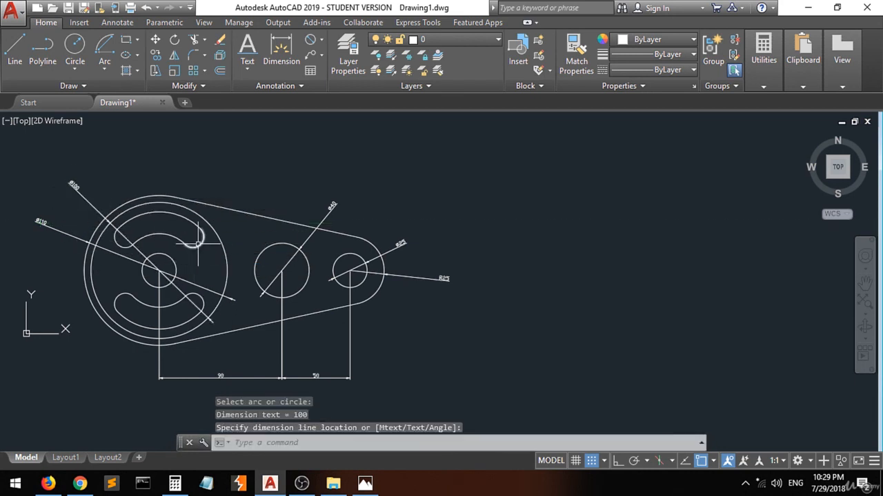
# Add two diameter dimensions to the upper slot's right end arc, one above the outline and one beside the large end's circle
pyautogui.press('Return')
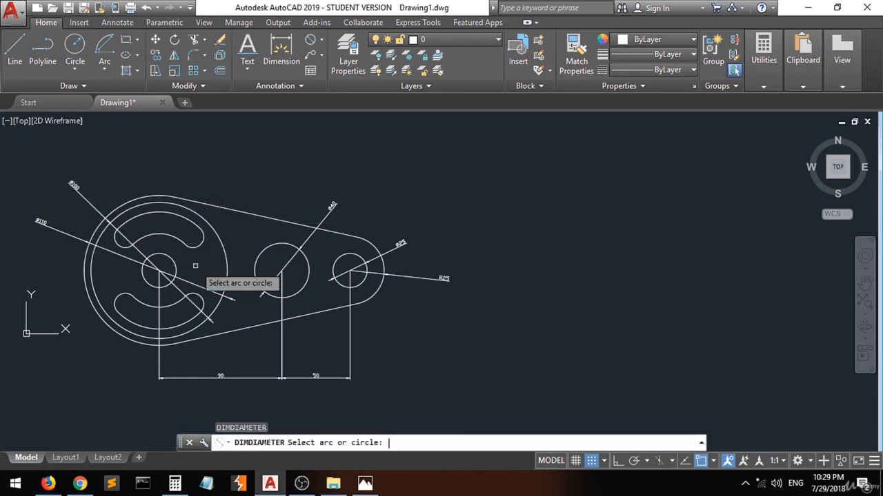
pyautogui.click(196, 235)
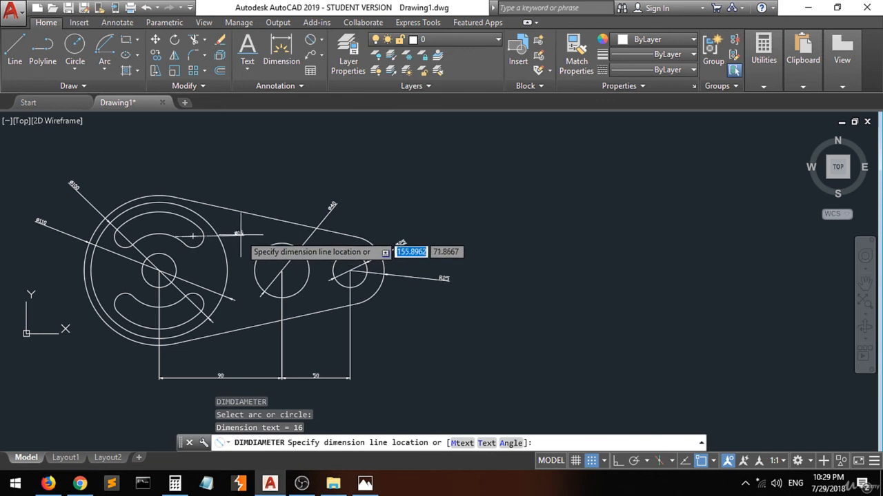
pyautogui.click(249, 187)
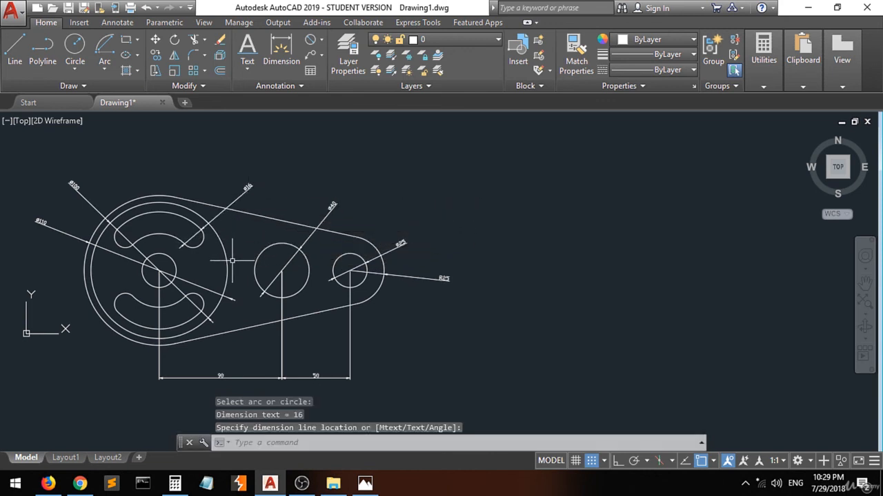
pyautogui.press('Return')
pyautogui.click(194, 236)
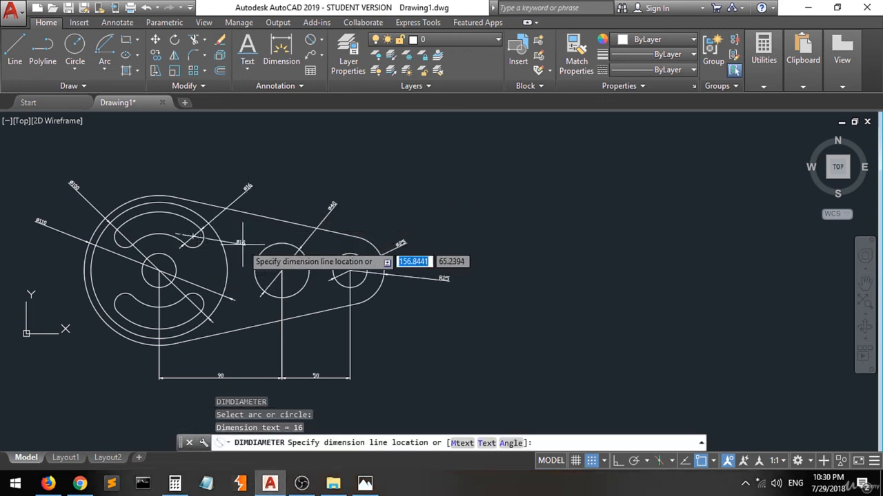
pyautogui.click(242, 243)
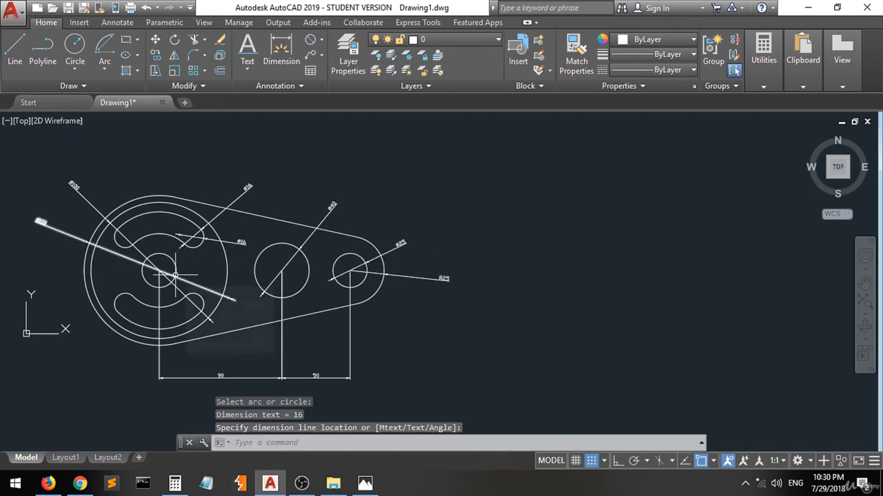
# Add a diameter dimension to the large end's center hole, placed horizontally between the large end and the middle hole
pyautogui.press('Return')
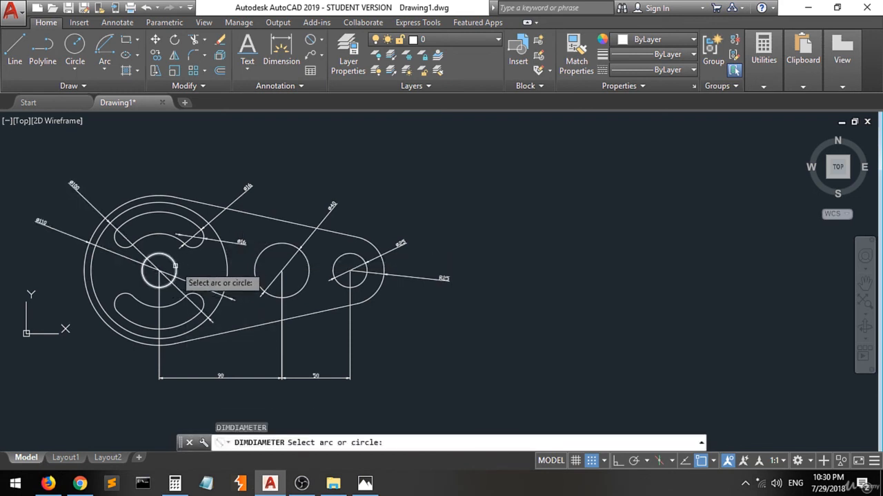
pyautogui.click(174, 266)
pyautogui.click(238, 270)
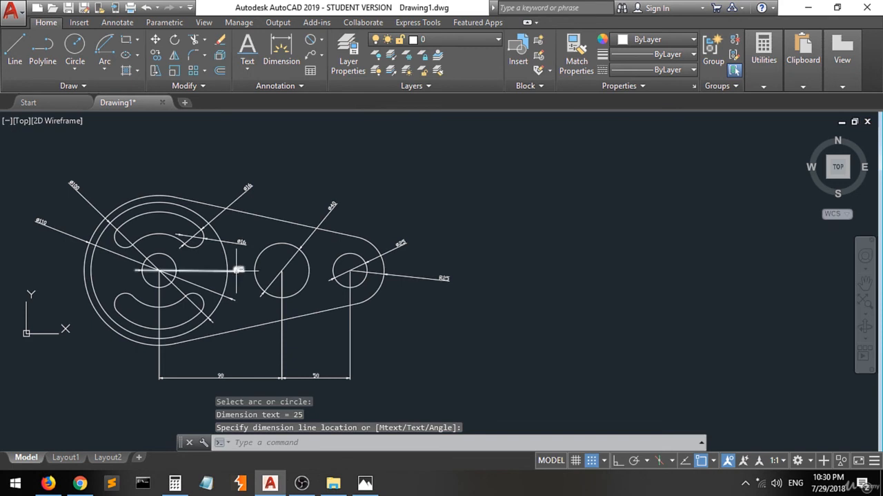
pyautogui.scroll(2, 238, 269)
pyautogui.scroll(-2, 276, 234)
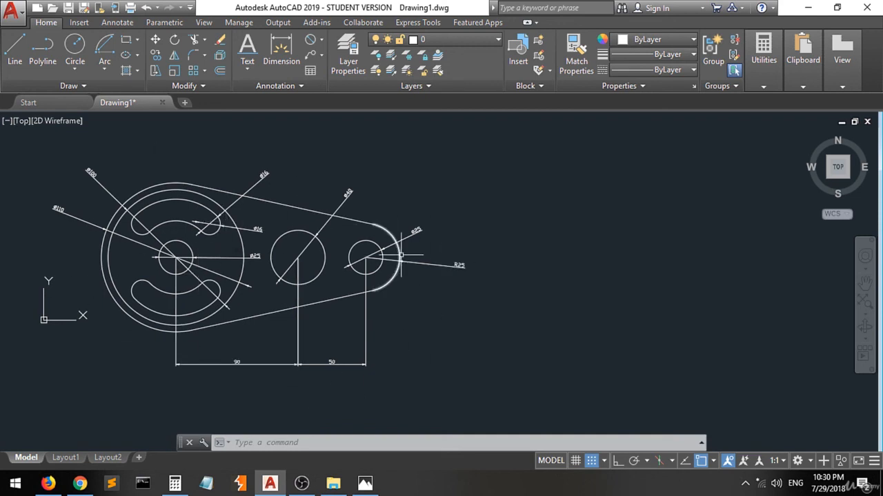
# Create a new layer named dim with color 31
pyautogui.moveTo(400, 255)
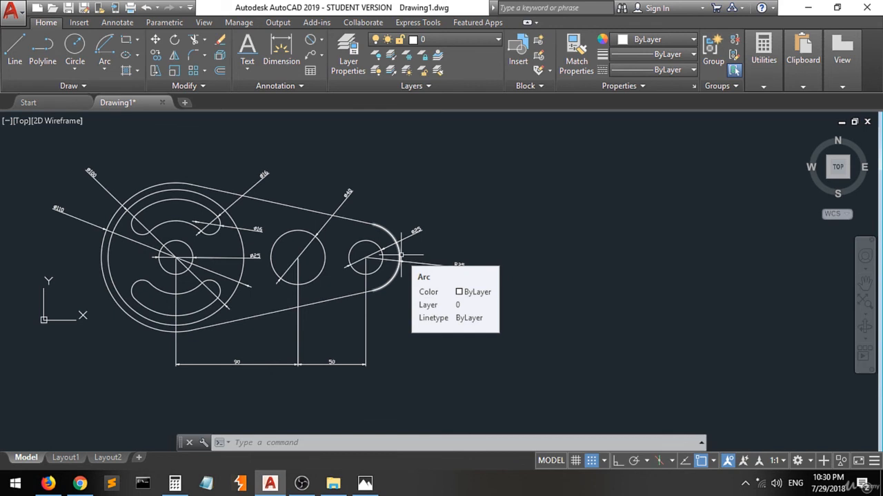
pyautogui.click(348, 55)
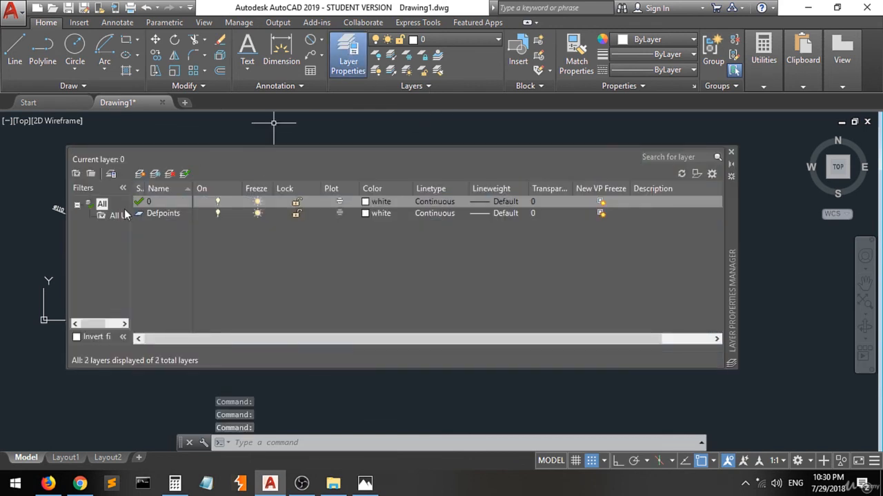
pyautogui.click(140, 174)
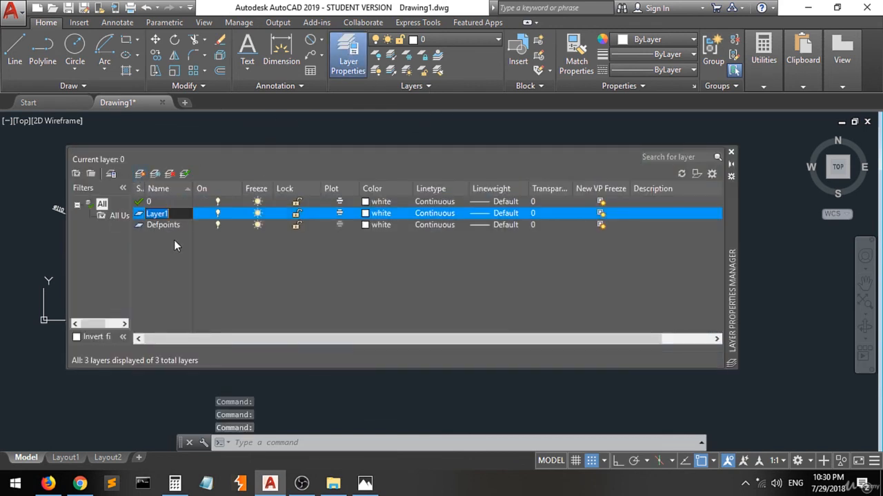
pyautogui.write('dim')
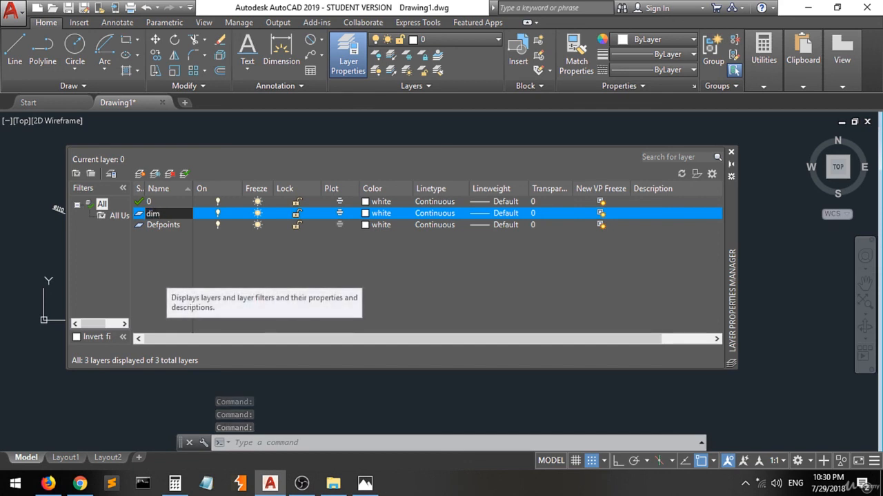
pyautogui.press('Return')
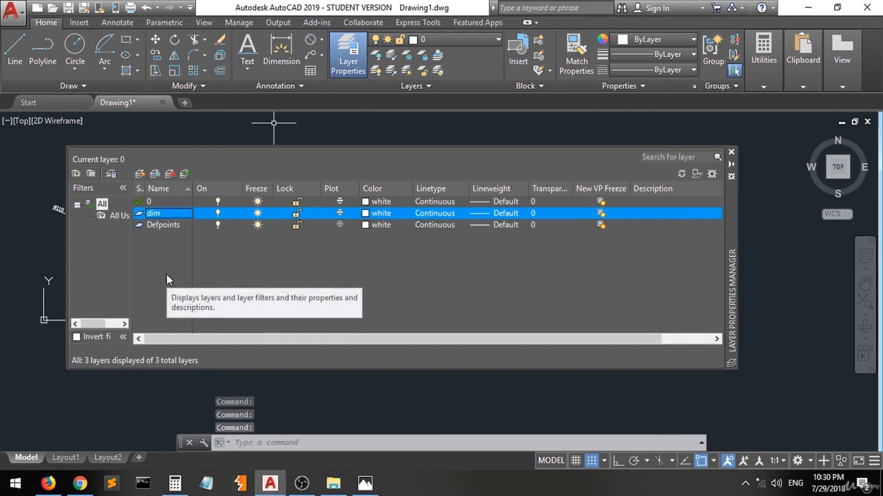
pyautogui.click(372, 213)
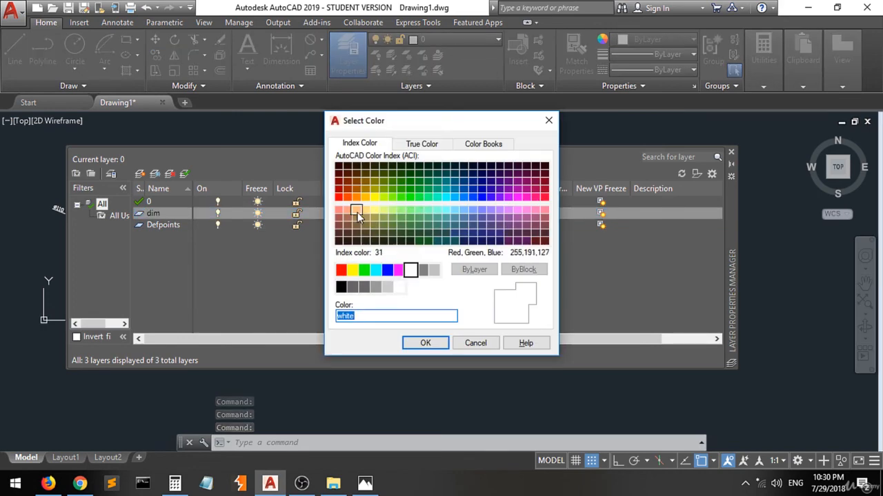
pyautogui.click(357, 212)
pyautogui.click(429, 347)
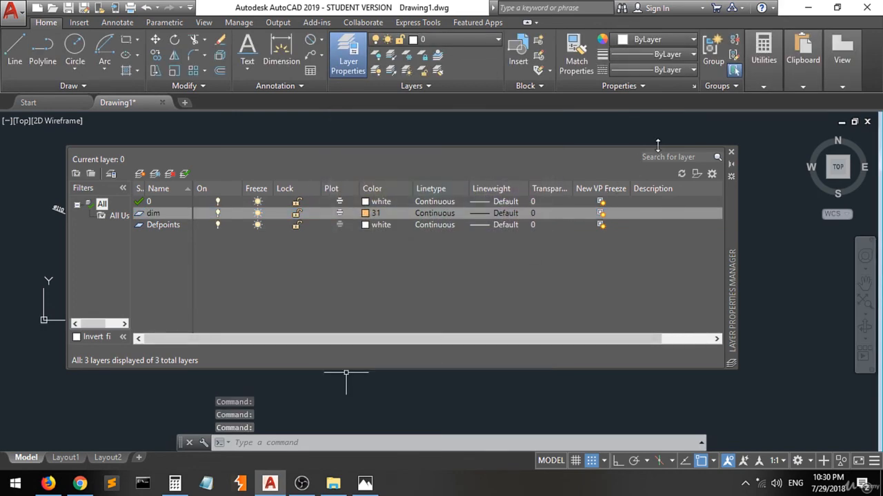
pyautogui.click(732, 153)
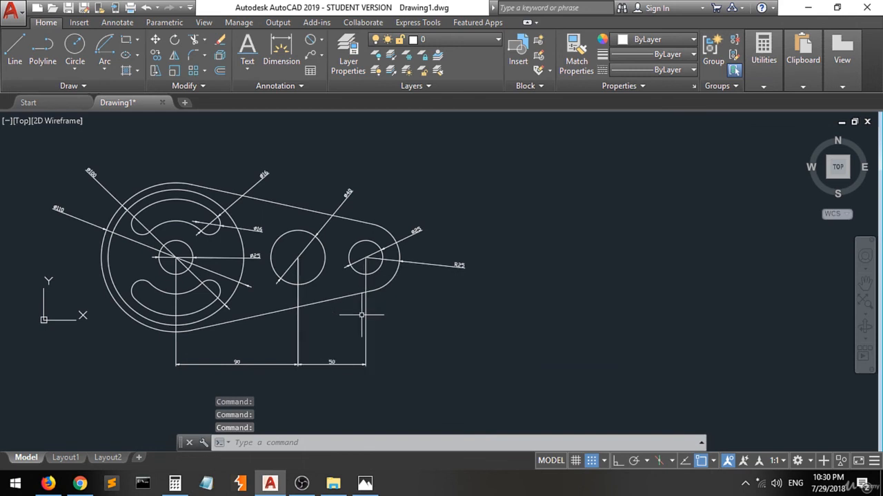
# Move all linear, radius and diameter dimensions of the link plate to the dim layer, leaving the outline geometry unselected
pyautogui.click(420, 332)
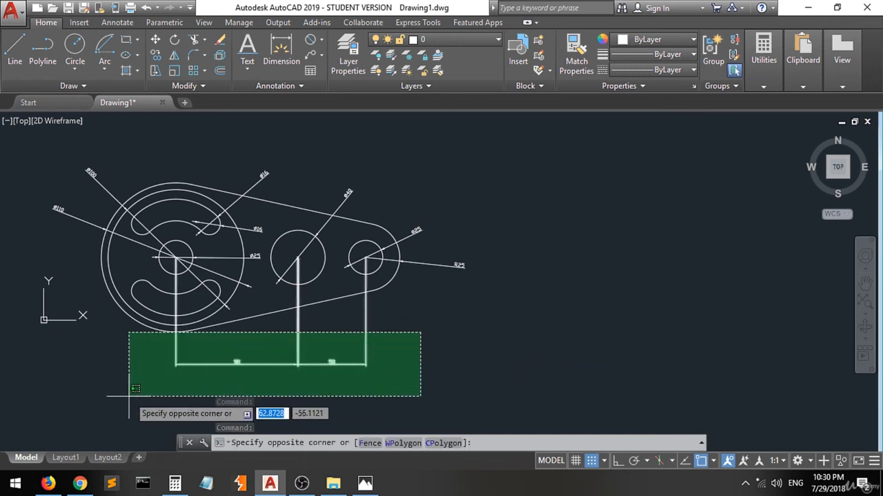
pyautogui.click(239, 365)
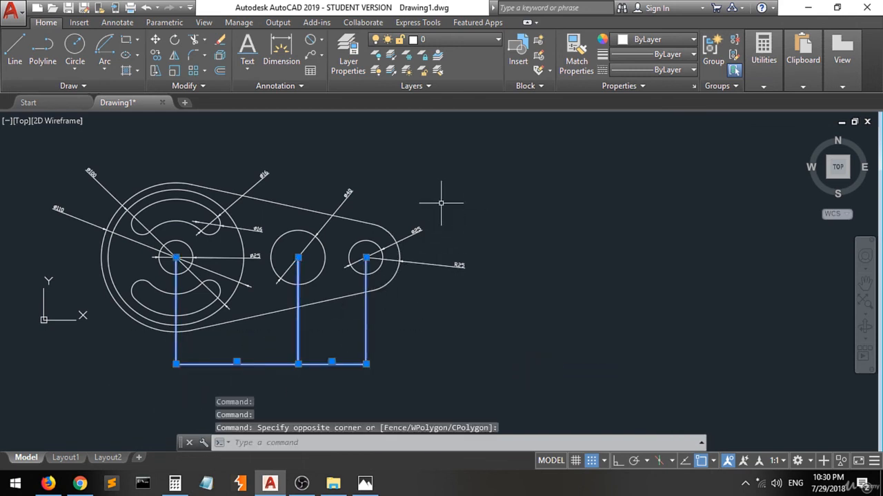
pyautogui.click(440, 205)
pyautogui.click(417, 233)
pyautogui.click(441, 266)
pyautogui.click(440, 258)
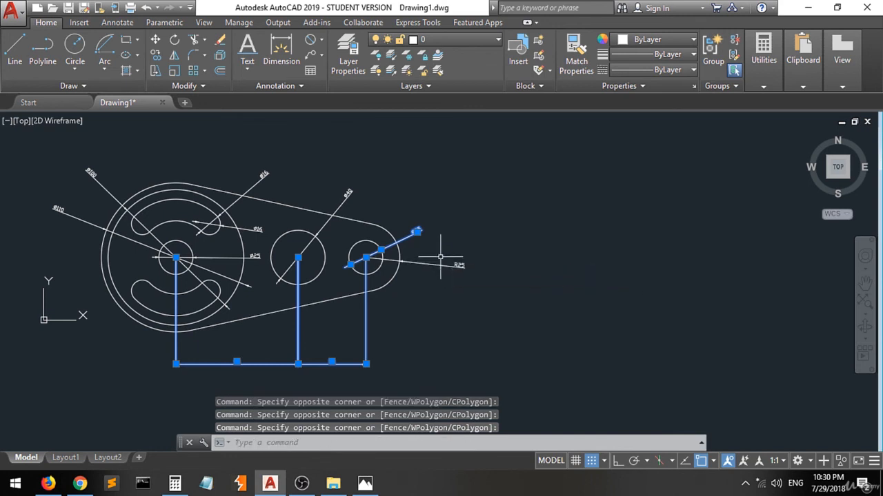
pyautogui.click(449, 251)
pyautogui.click(431, 265)
pyautogui.click(366, 160)
pyautogui.click(341, 194)
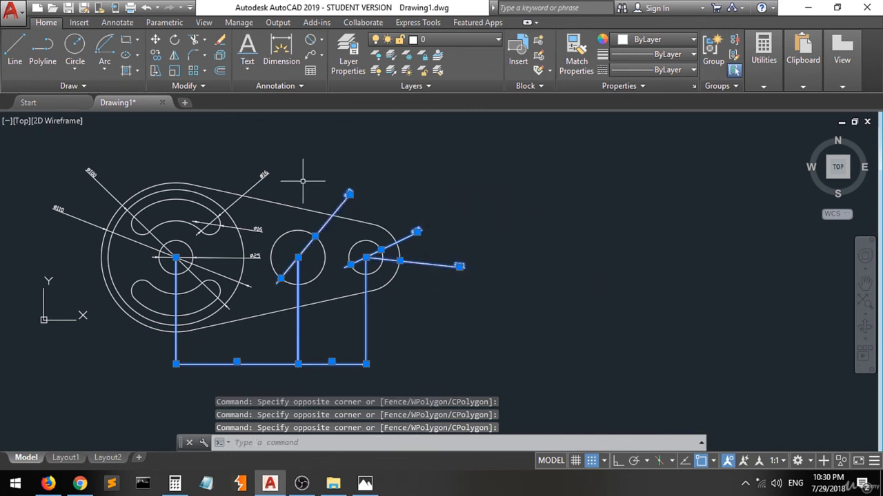
pyautogui.click(291, 159)
pyautogui.click(262, 176)
pyautogui.click(268, 218)
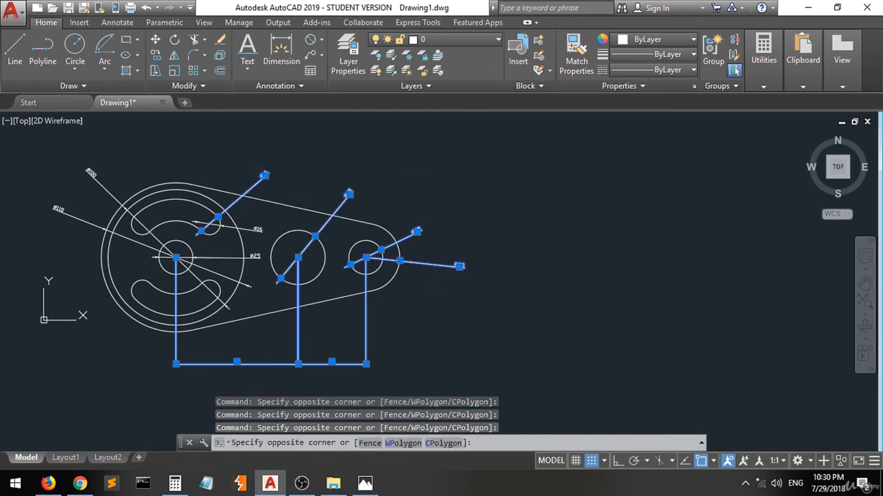
pyautogui.click(252, 258)
pyautogui.moveTo(255, 257)
pyautogui.click(117, 159)
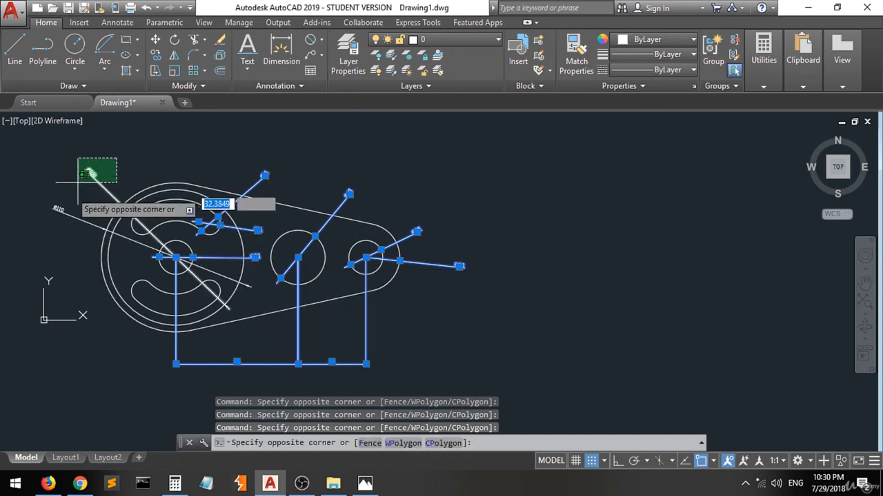
pyautogui.click(60, 193)
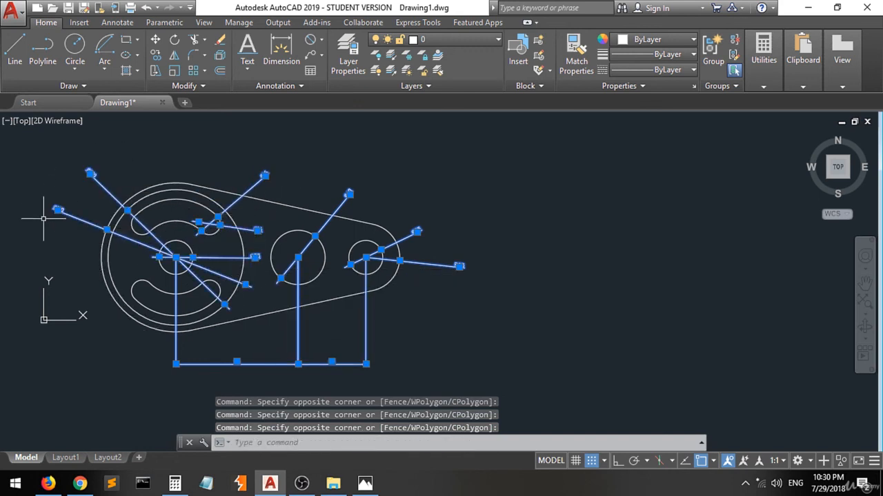
pyautogui.click(460, 43)
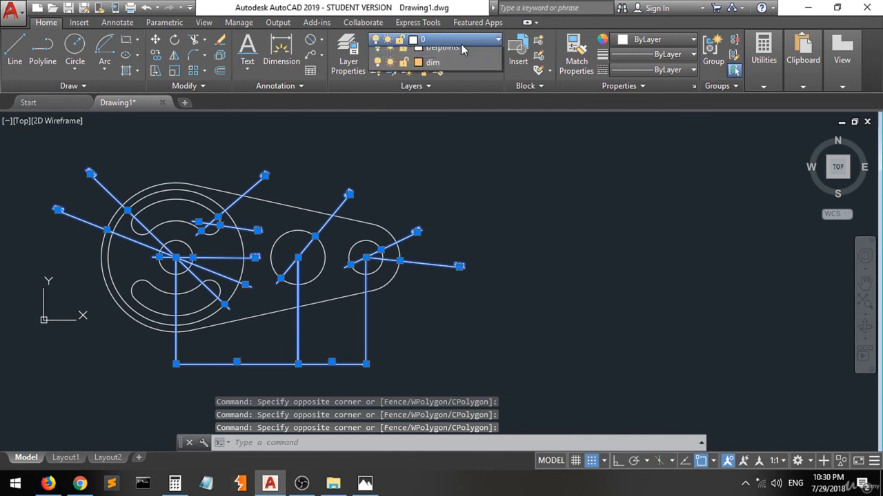
pyautogui.click(461, 87)
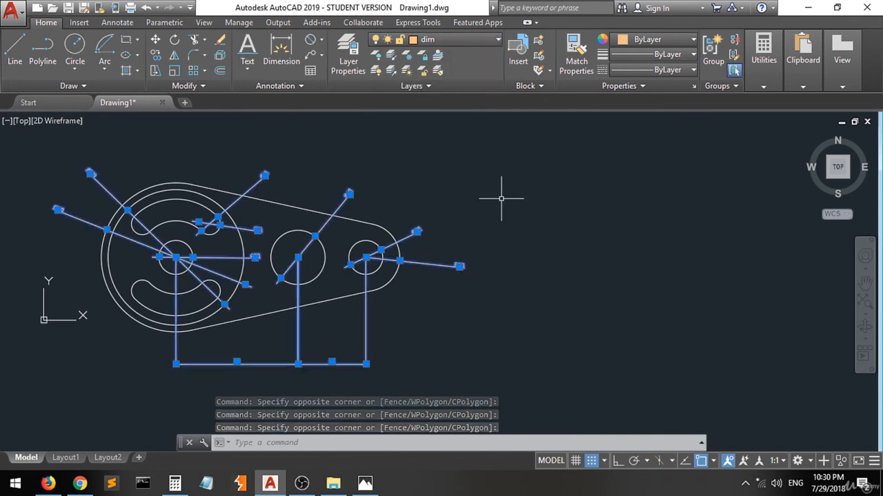
pyautogui.press('Escape')
# Examine the layer list and compare the dimensioned link plate with the reference photo 3.jpg, closing the photo
pyautogui.write('la')
pyautogui.press('Return')
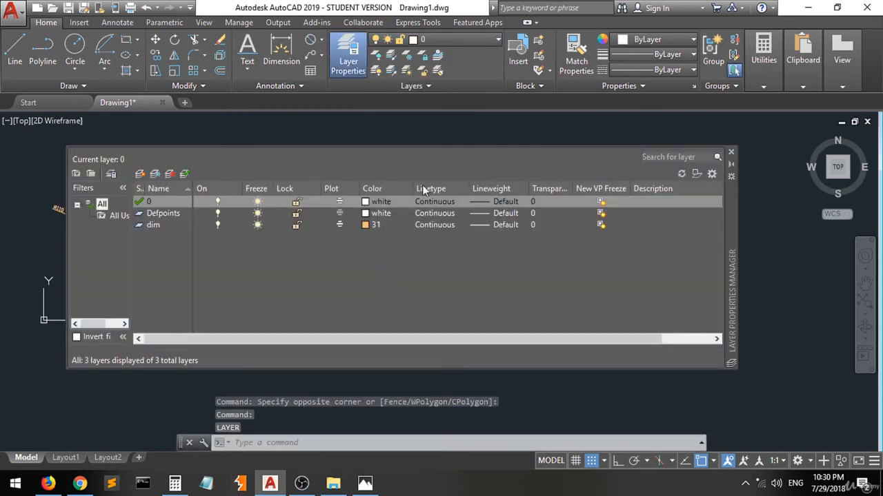
pyautogui.click(732, 153)
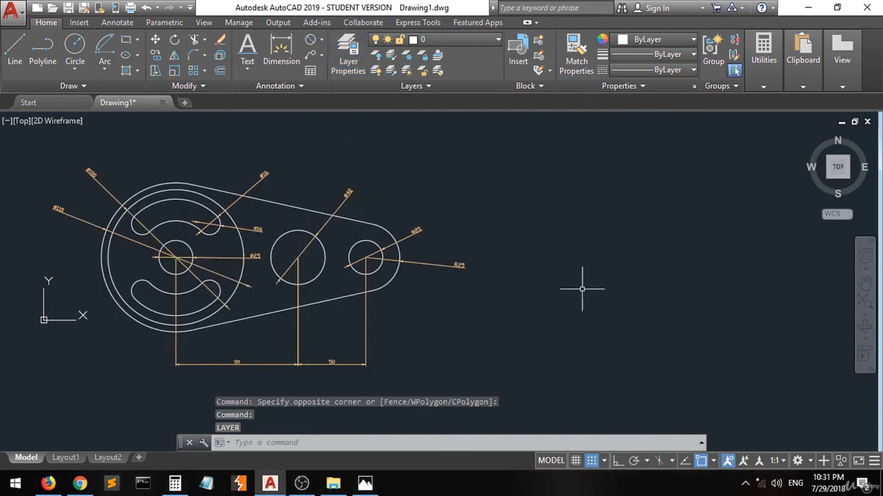
pyautogui.click(542, 315)
pyautogui.click(534, 329)
pyautogui.scroll(2, 176, 284)
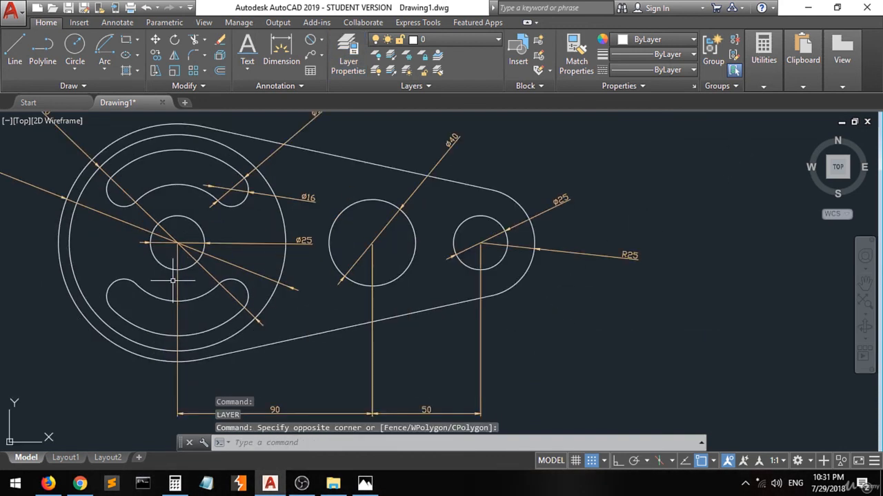
pyautogui.scroll(-2, 176, 284)
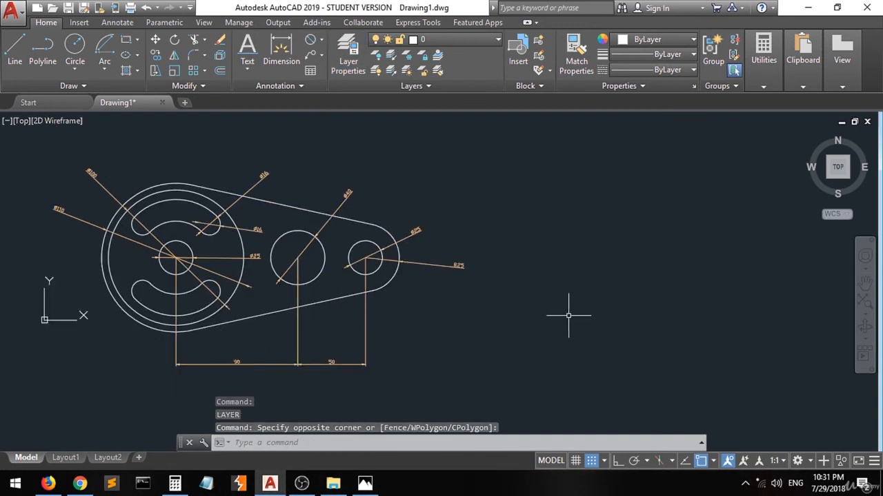
pyautogui.click(364, 484)
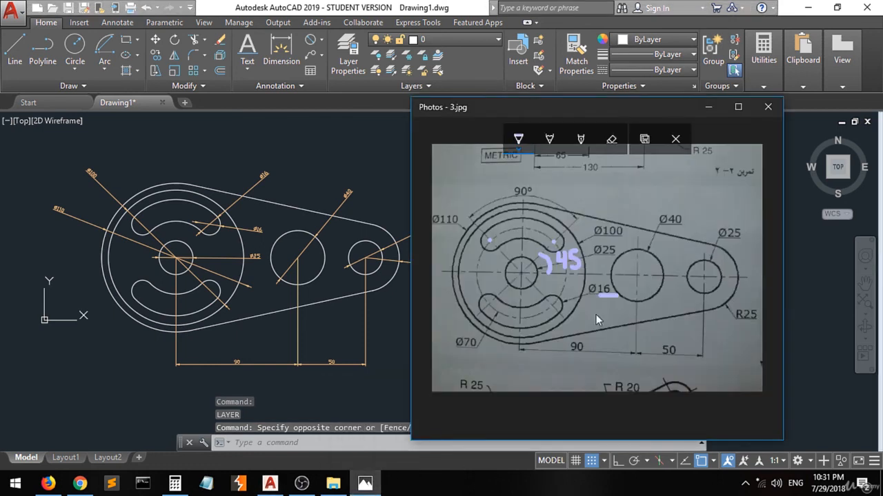
pyautogui.click(767, 107)
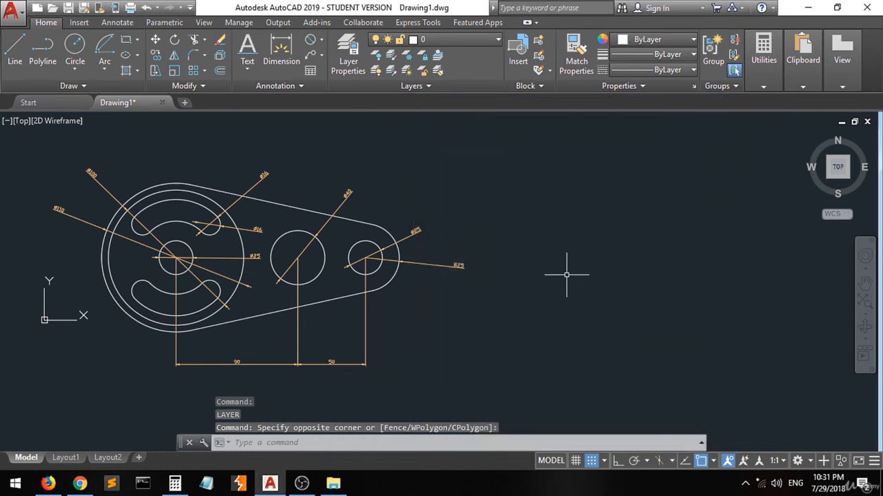